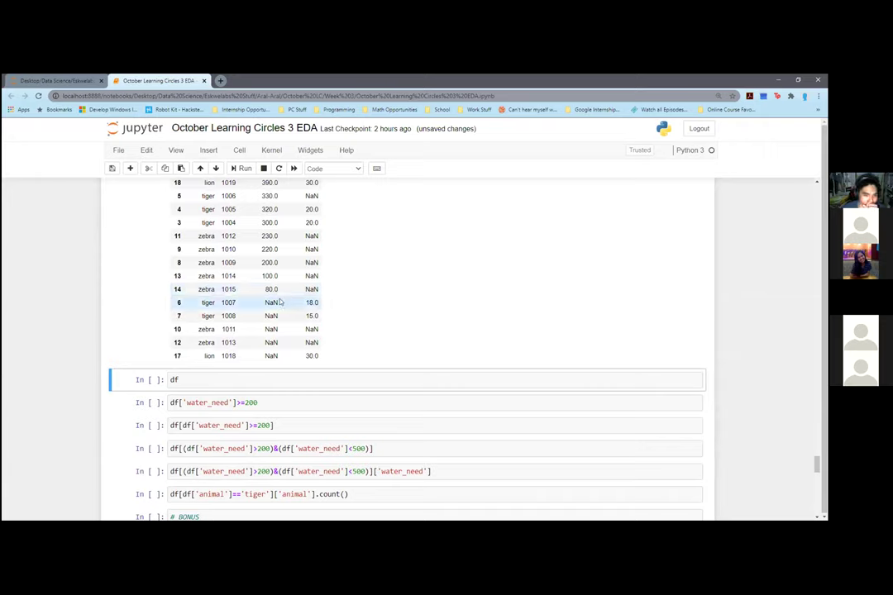
# Step: Run the df cell below the descending sort to display the original DataFrame
pyautogui.scroll(-1, 368, 328)
pyautogui.click(358, 335)
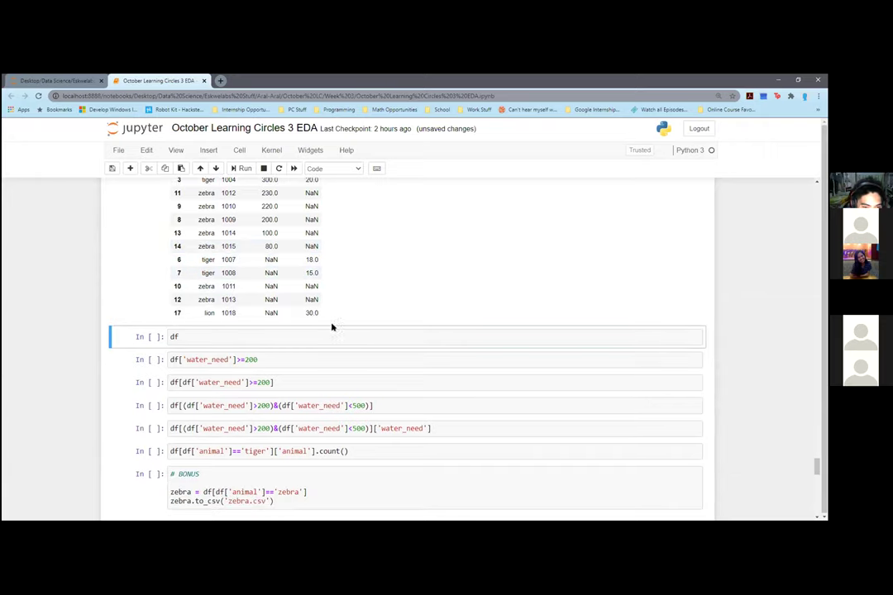
pyautogui.hotkey('shift', 'Return')
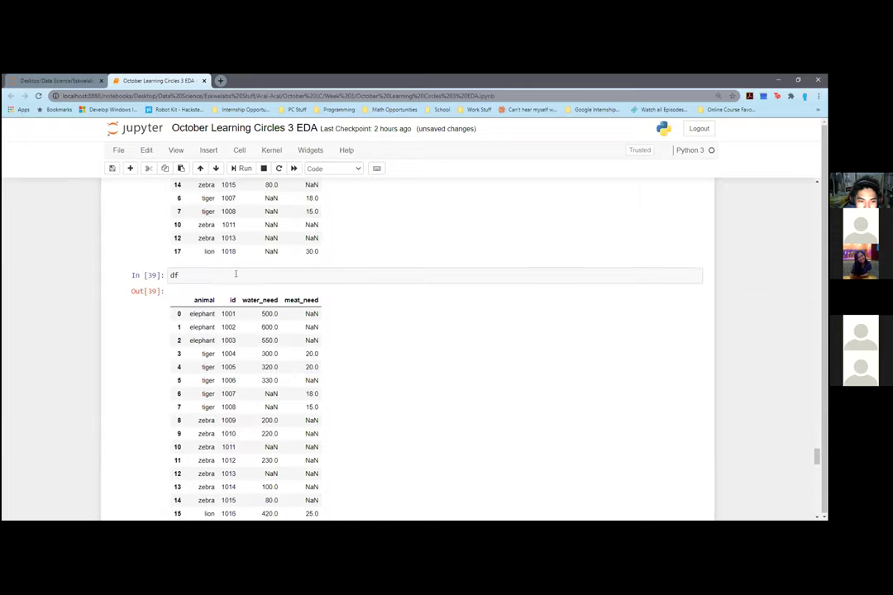
# Step: Try assigning the descending water_need sort back to df by prefixing the cell with "df = ", and remove the prefix again
pyautogui.scroll(10, 414, 426)
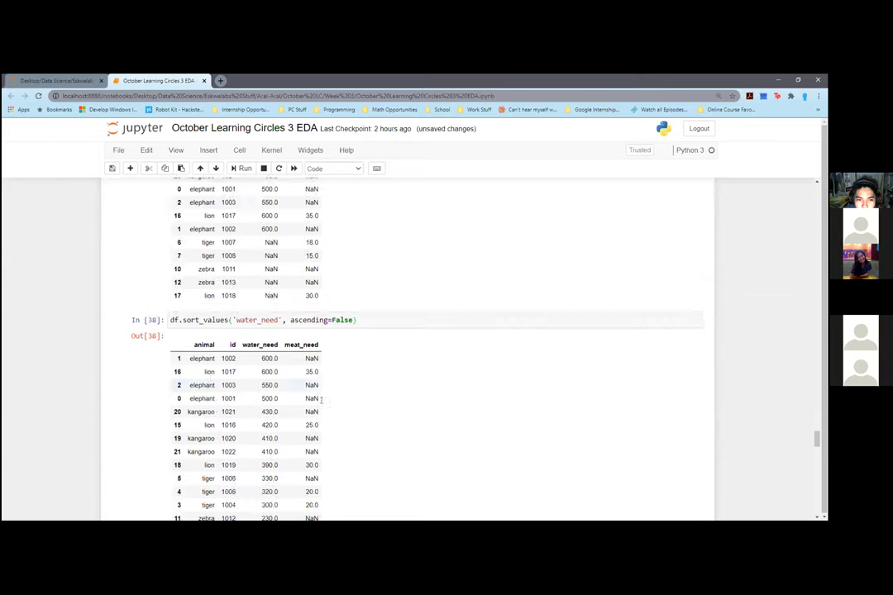
pyautogui.click(171, 320)
pyautogui.write('df =')
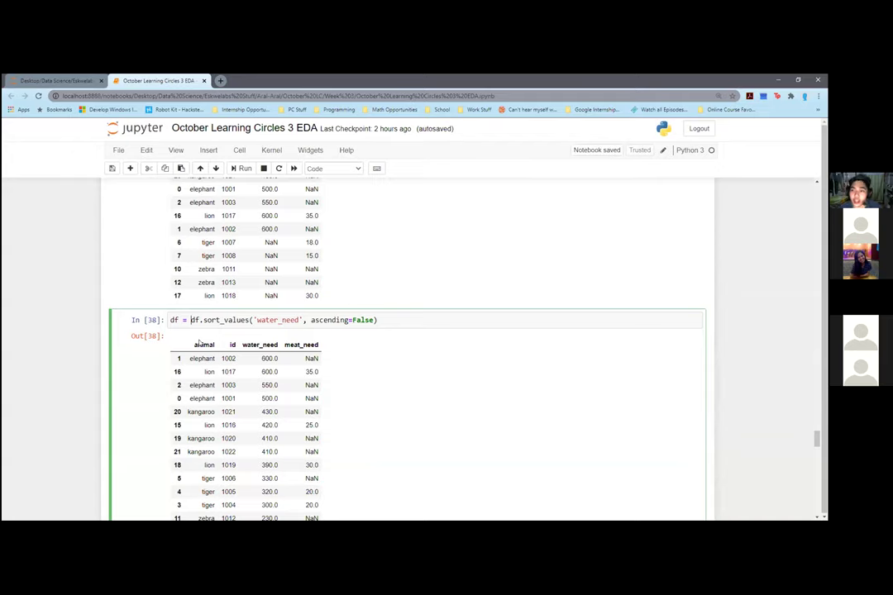
pyautogui.press('BackSpace')
pyautogui.press('BackSpace')
pyautogui.press('BackSpace')
pyautogui.press('BackSpace')
pyautogui.press('BackSpace')
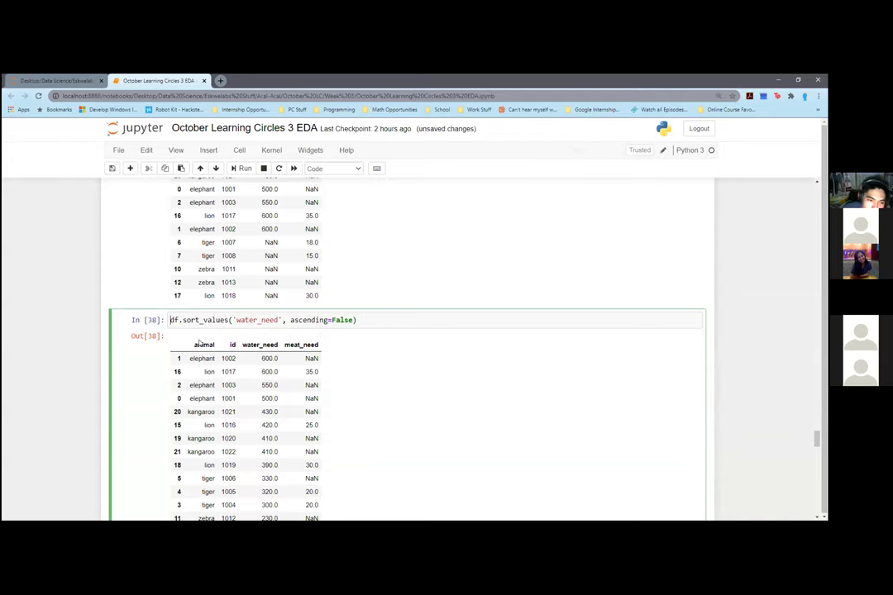
pyautogui.press('Right')
pyautogui.press('Right')
pyautogui.hotkey('shift', 'End')
pyautogui.press('Delete')
pyautogui.hotkey('shift', 'Return')
# Step: Run the condition df['water_need']>=200 and review its Boolean output row by row
pyautogui.scroll(-6, 355, 373)
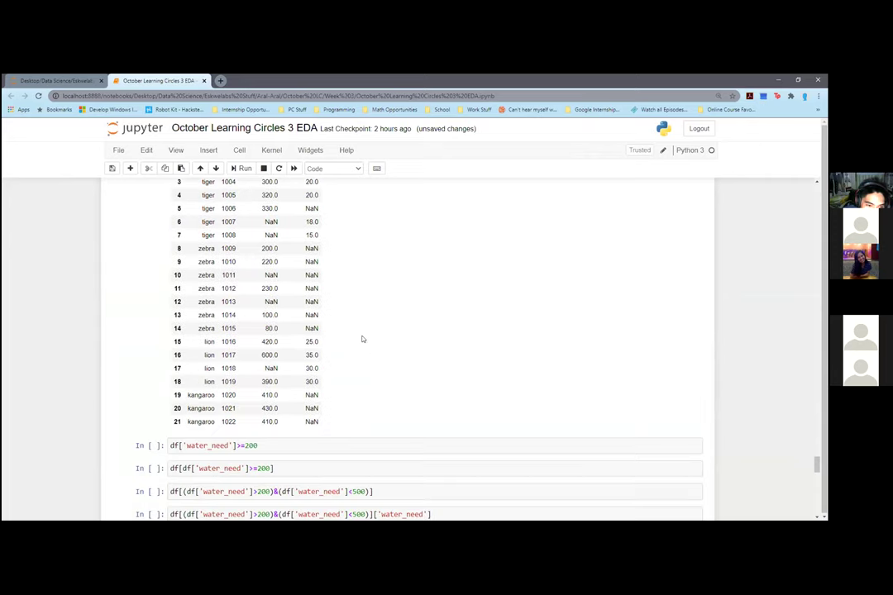
pyautogui.scroll(-2, 344, 350)
pyautogui.click(322, 357)
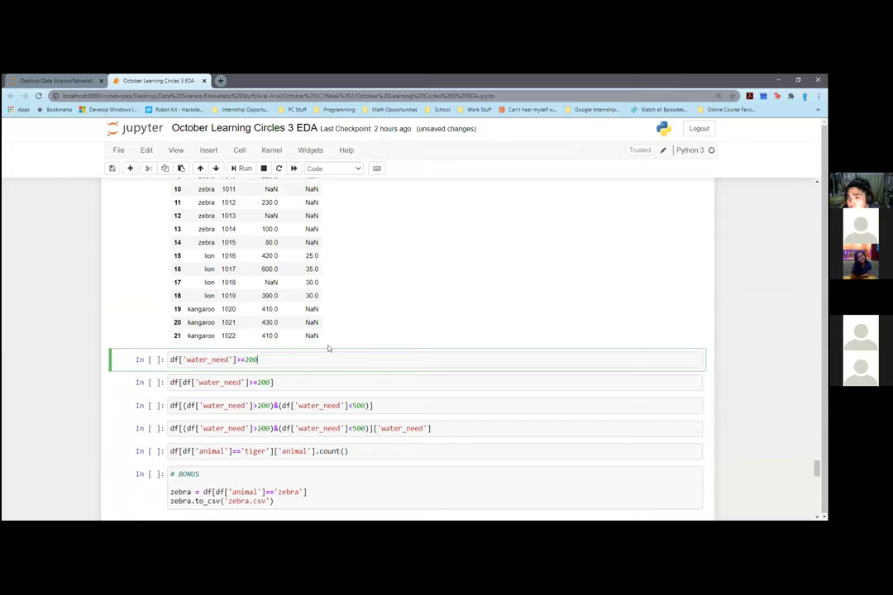
pyautogui.hotkey('shift', 'Return')
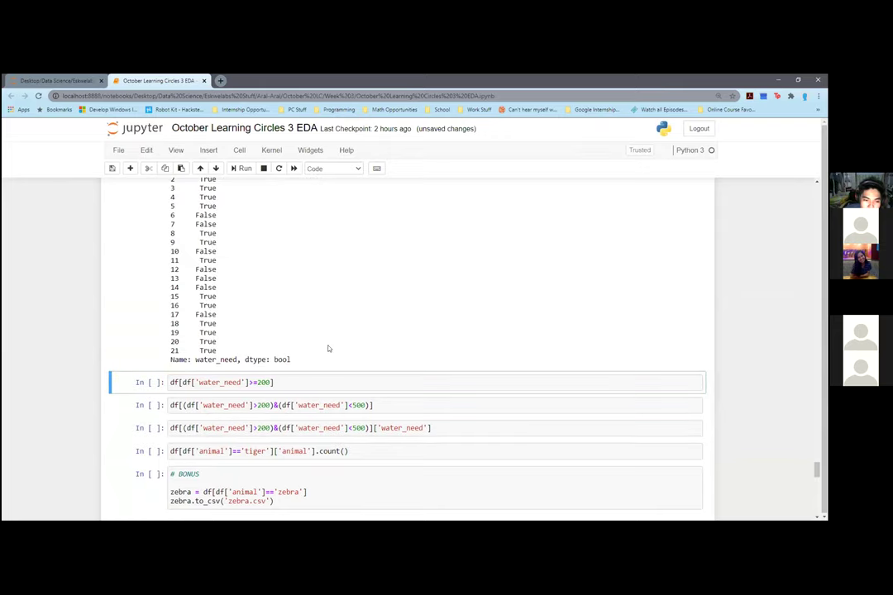
pyautogui.scroll(3, 287, 298)
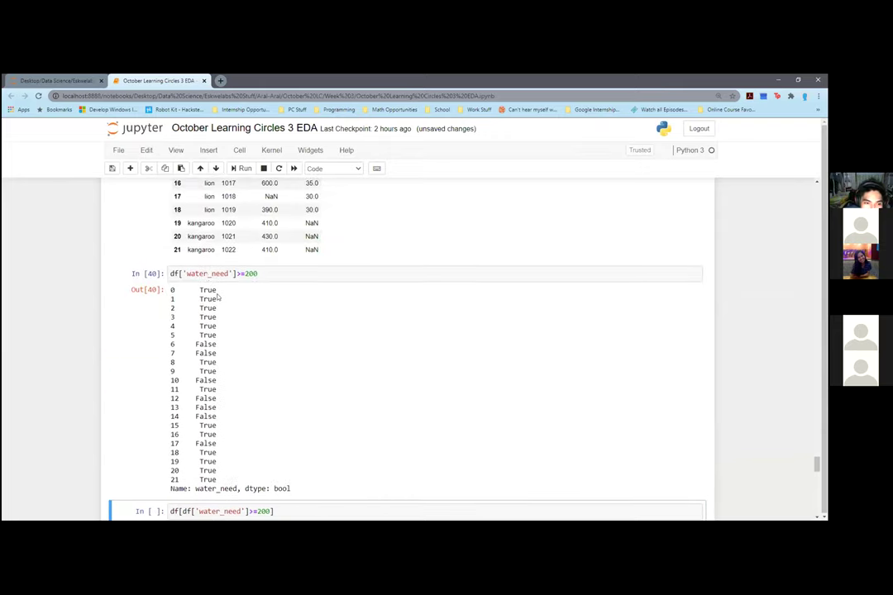
pyautogui.doubleClick(218, 292)
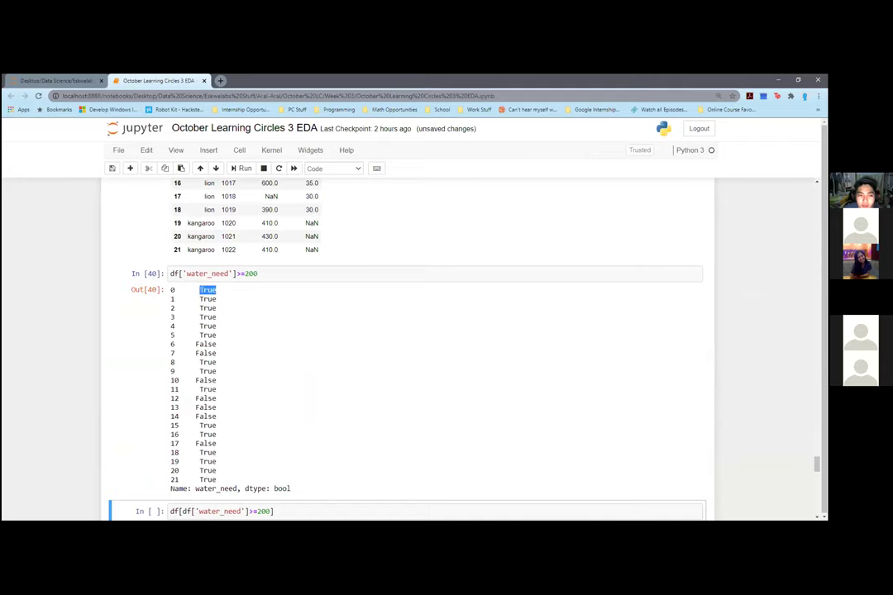
pyautogui.click(219, 308)
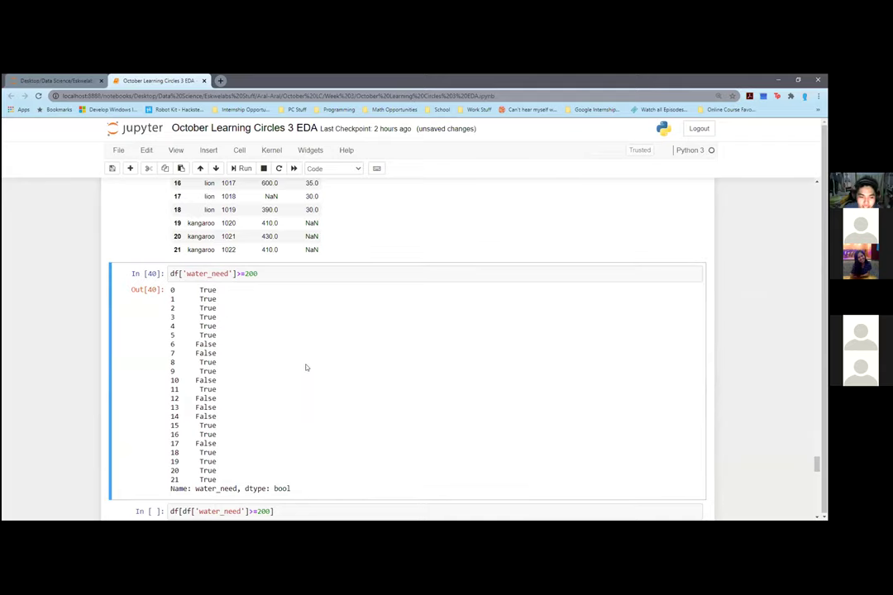
# Step: Highlight the inner condition of df[df['water_need']>=200], and run the cell to filter the DataFrame by it
pyautogui.scroll(-3, 307, 366)
pyautogui.click(288, 382)
pyautogui.scroll(3, 288, 382)
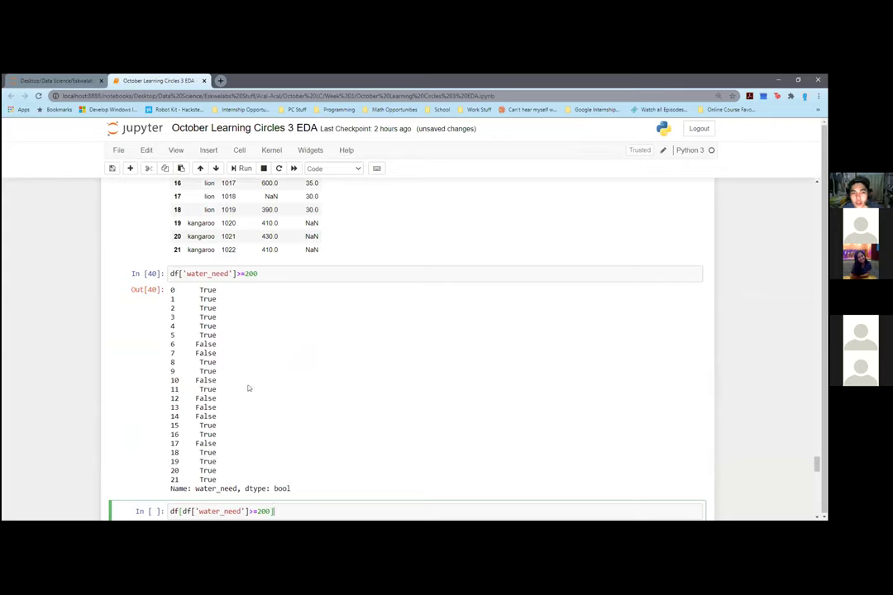
pyautogui.scroll(-2, 254, 409)
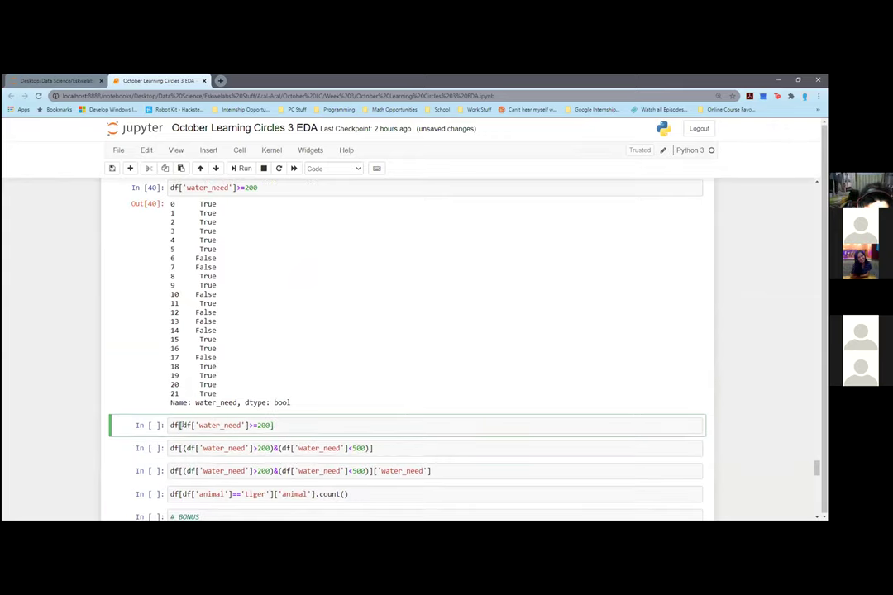
pyautogui.moveTo(273, 425); pyautogui.dragTo(302, 425)
pyautogui.scroll(-1, 303, 425)
pyautogui.moveTo(273, 382); pyautogui.dragTo(183, 383)
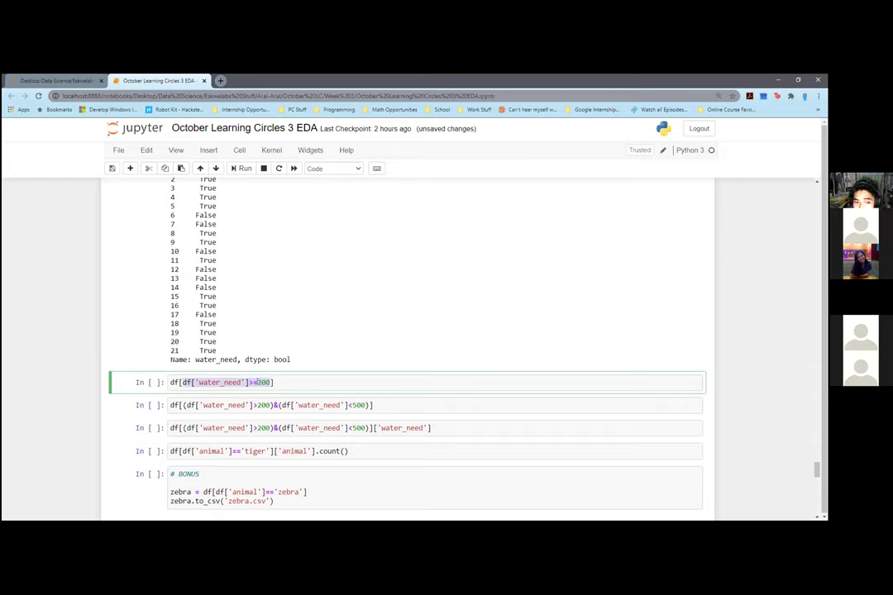
pyautogui.click(226, 391)
pyautogui.hotkey('ctrl', 'a')
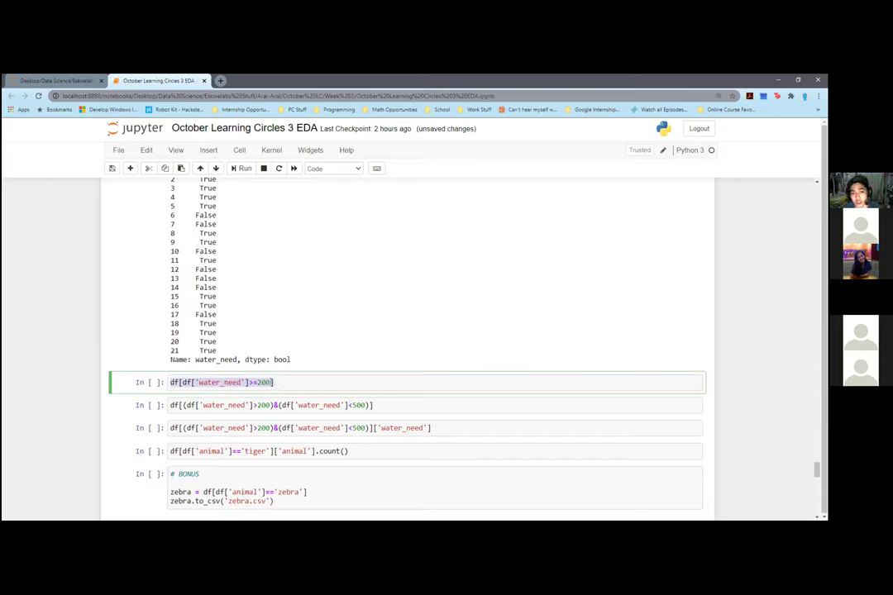
pyautogui.click(294, 377)
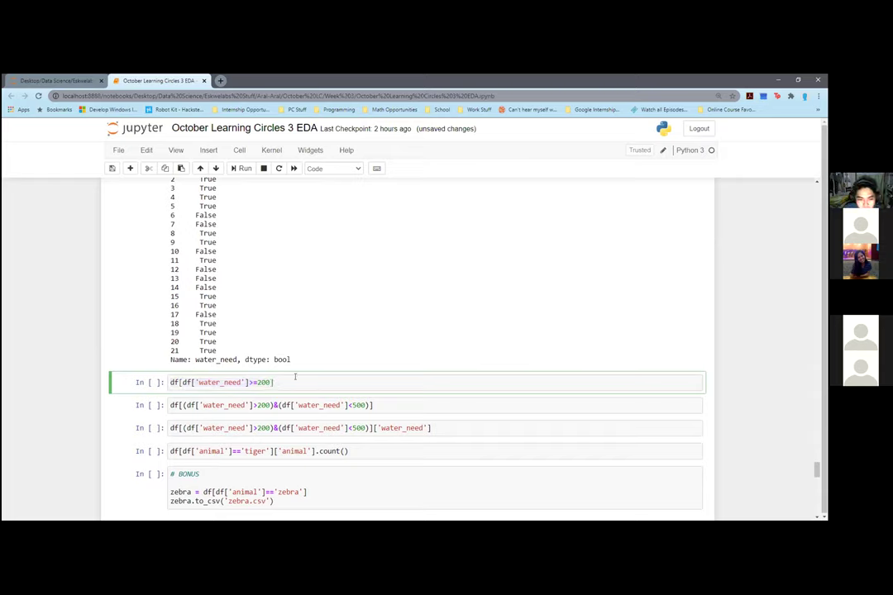
pyautogui.hotkey('shift', 'Return')
pyautogui.scroll(3, 295, 380)
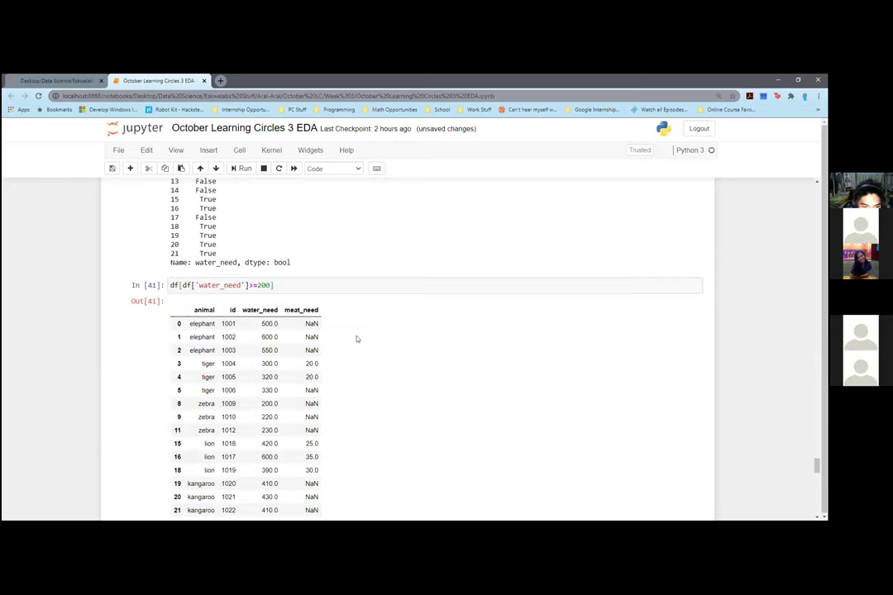
pyautogui.scroll(-1, 358, 339)
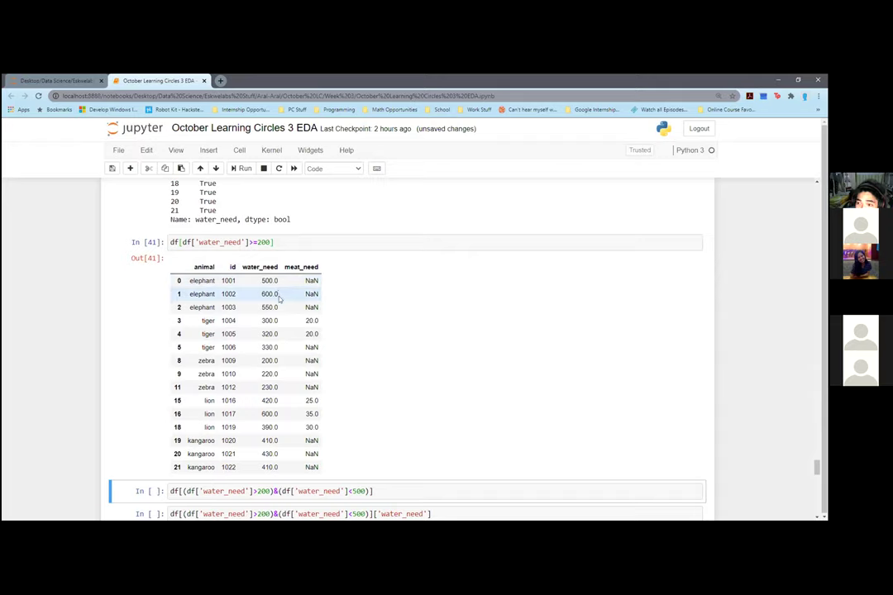
# Step: Highlight both conditions of df[(df['water_need']>200)&(df['water_need']<500)], and run the combined filter
pyautogui.scroll(-1, 369, 379)
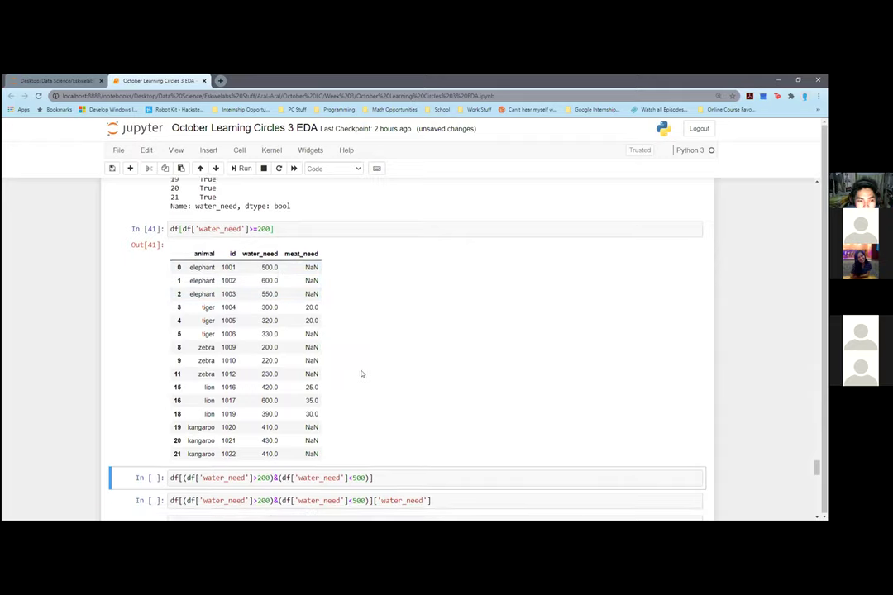
pyautogui.click(373, 404)
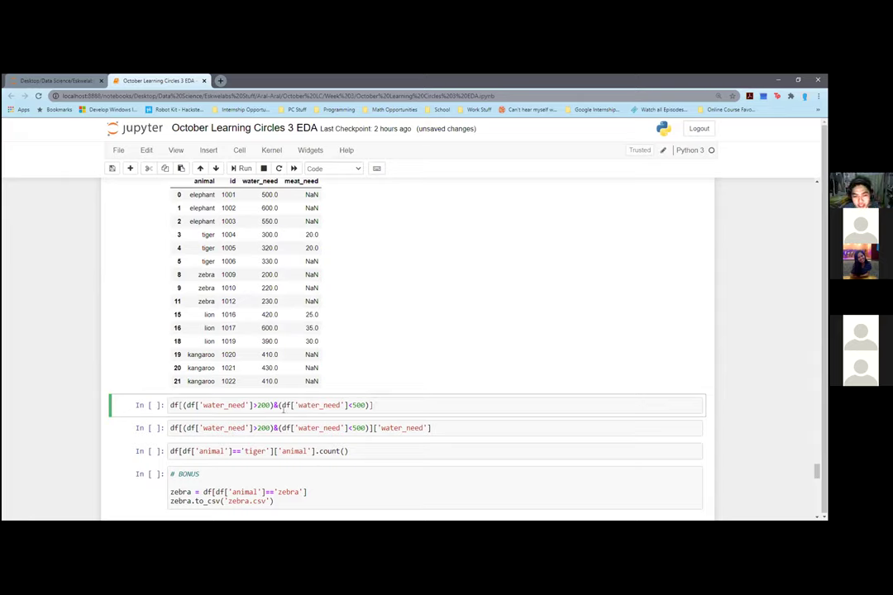
pyautogui.moveTo(274, 405); pyautogui.dragTo(183, 405)
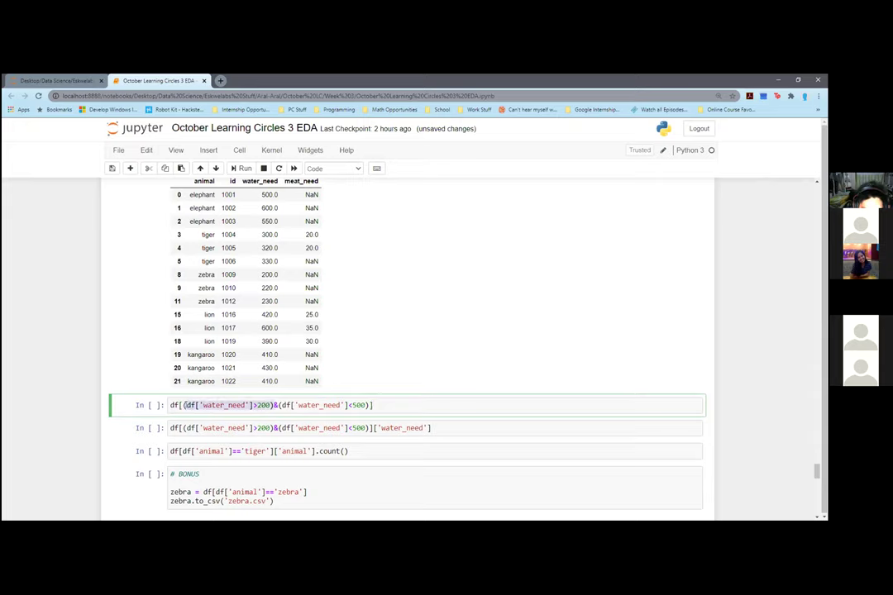
pyautogui.moveTo(279, 405); pyautogui.dragTo(369, 405)
pyautogui.click(369, 405)
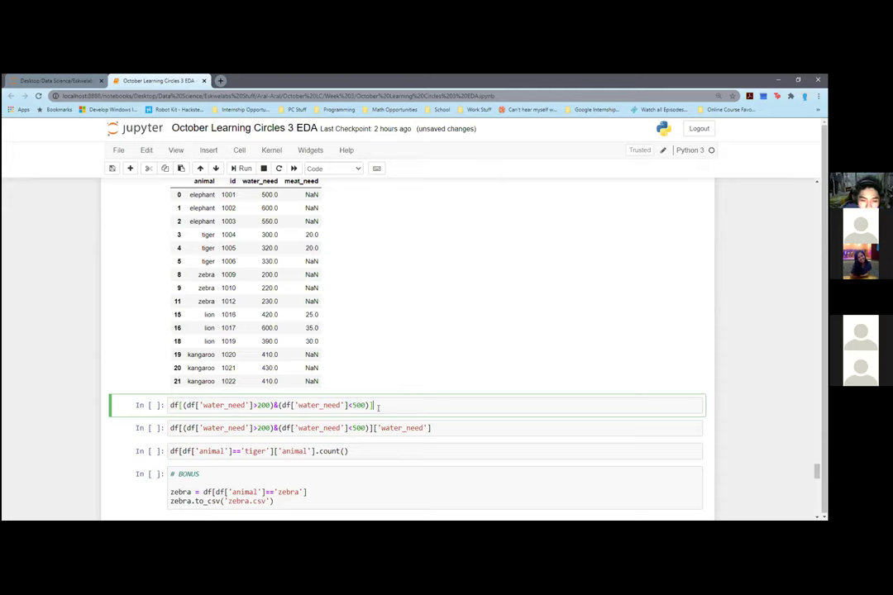
pyautogui.hotkey('shift', 'Return')
pyautogui.click(378, 409)
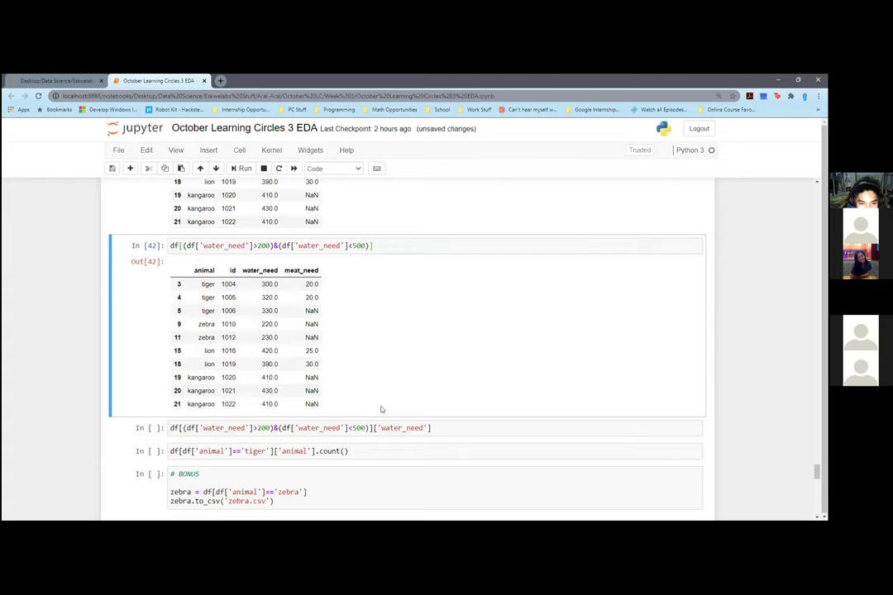
# Step: Run df[(df['water_need']>200)&(df['water_need']<500)]['water_need'] to extract the water_need column of the filtered rows, and review the output
pyautogui.scroll(-1, 396, 388)
pyautogui.click(430, 343)
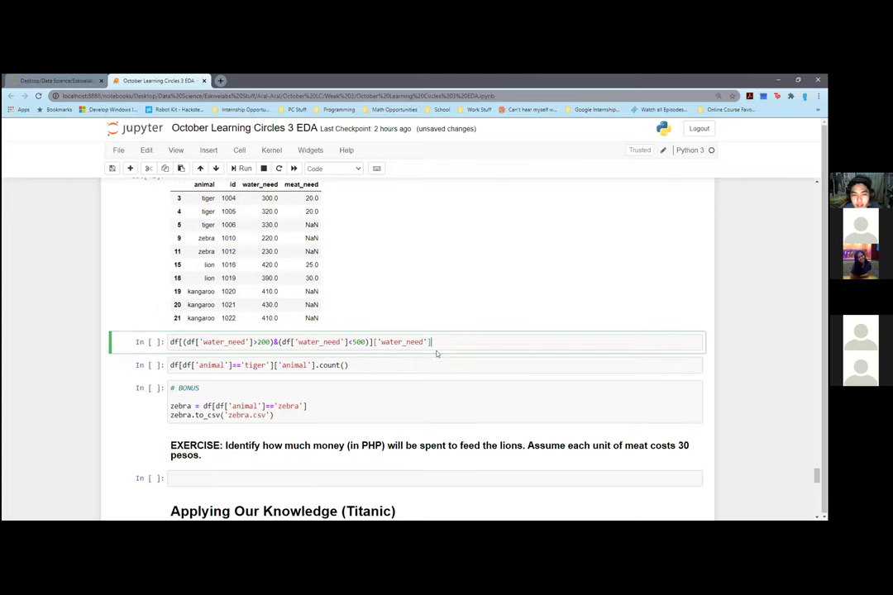
pyautogui.scroll(2, 436, 351)
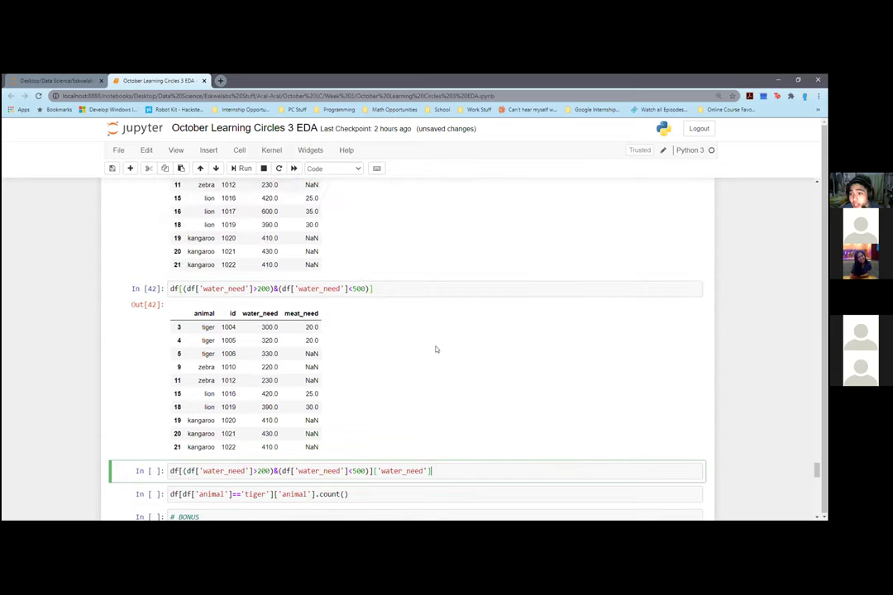
pyautogui.scroll(-2, 413, 384)
pyautogui.moveTo(373, 346)
pyautogui.mouseDown()
pyautogui.moveTo(177, 344)
pyautogui.moveTo(369, 343)
pyautogui.mouseUp()
pyautogui.click(180, 342)
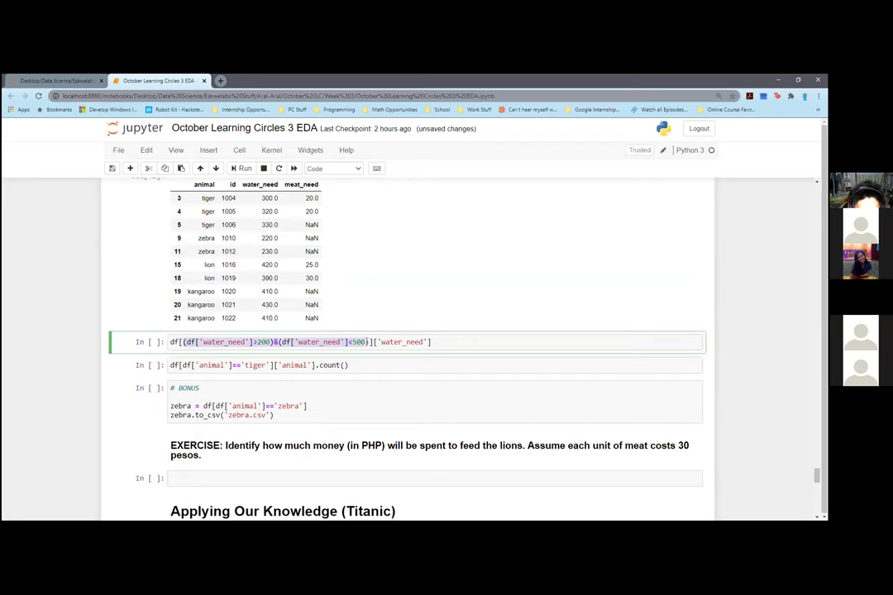
pyautogui.click(371, 342)
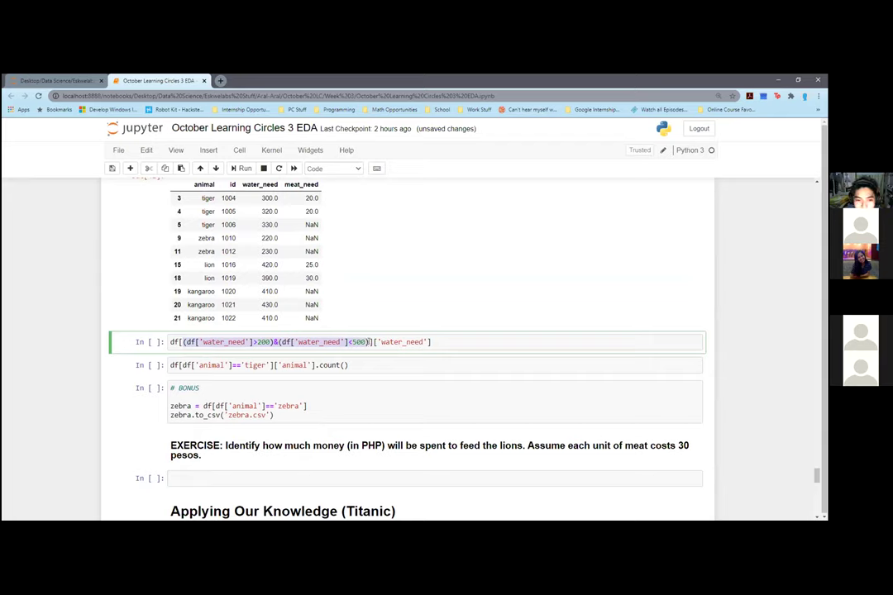
pyautogui.moveTo(373, 342); pyautogui.dragTo(169, 342)
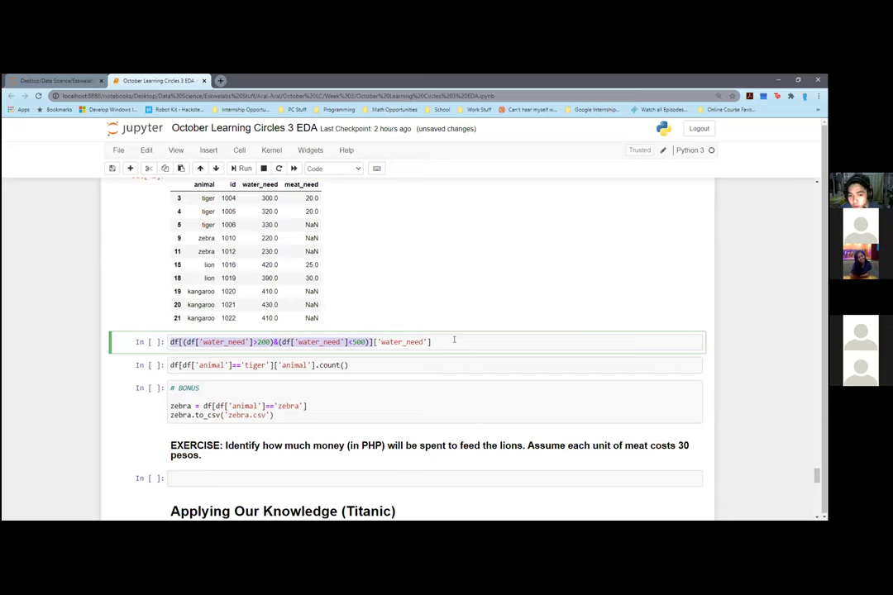
pyautogui.click(454, 340)
pyautogui.hotkey('shift', 'Return')
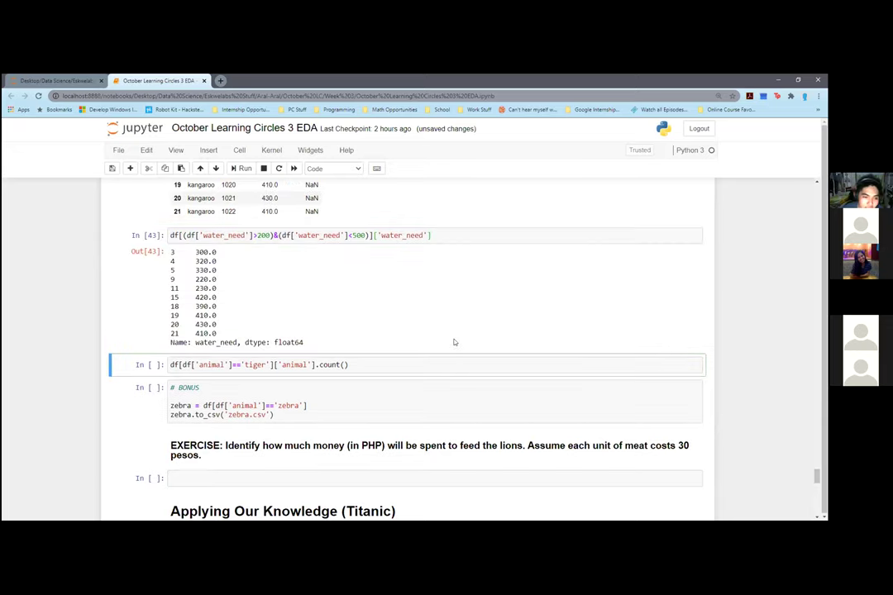
pyautogui.scroll(2, 390, 294)
pyautogui.click(371, 321)
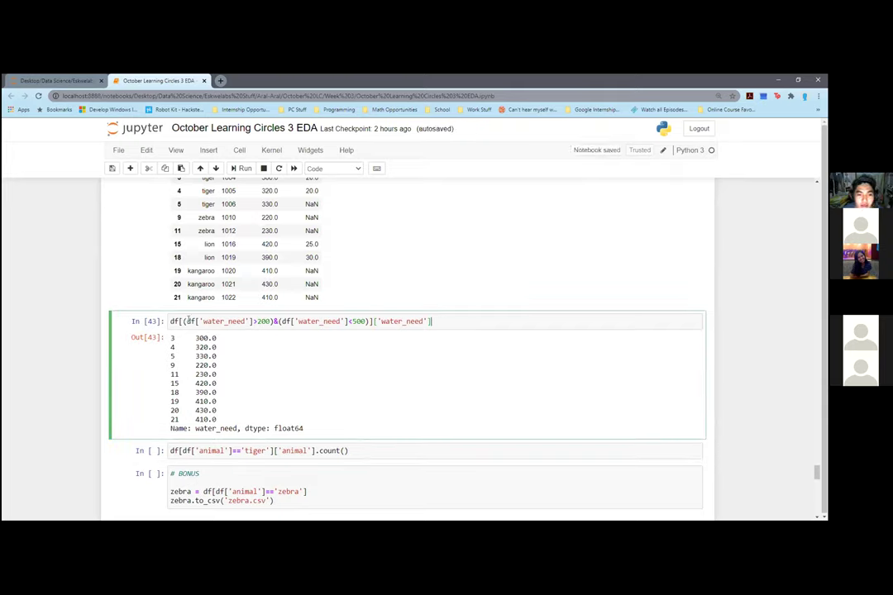
pyautogui.scroll(-1, 317, 367)
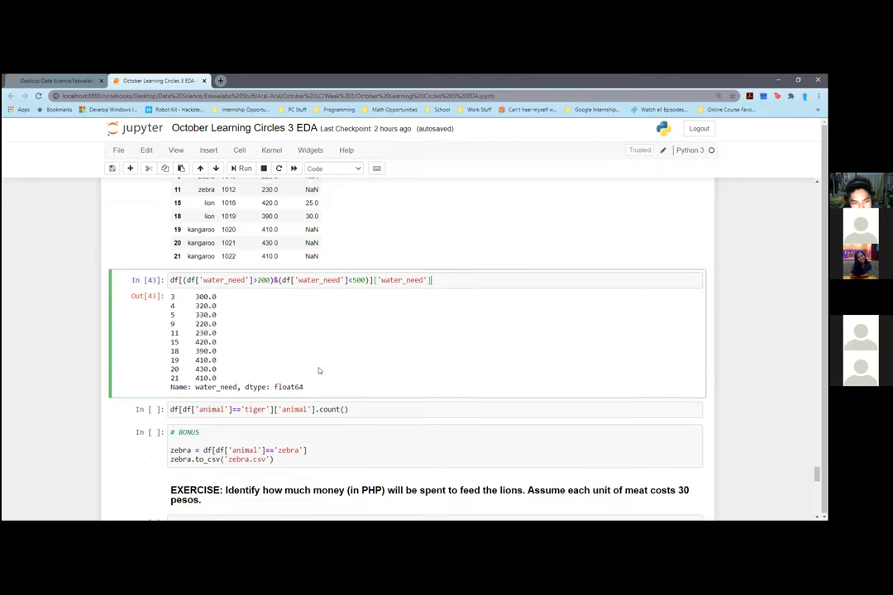
pyautogui.click(172, 294)
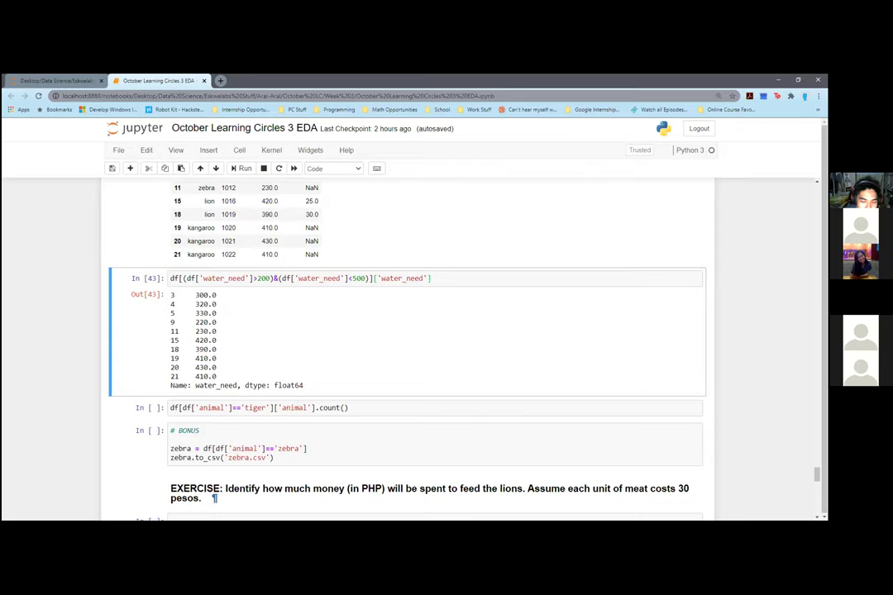
# Step: Highlight the inner condition of df[df['animal']=='tiger']['animal'].count(), check the tiger rows above, and run the cell to count the tigers
pyautogui.scroll(-2, 214, 498)
pyautogui.click(173, 322)
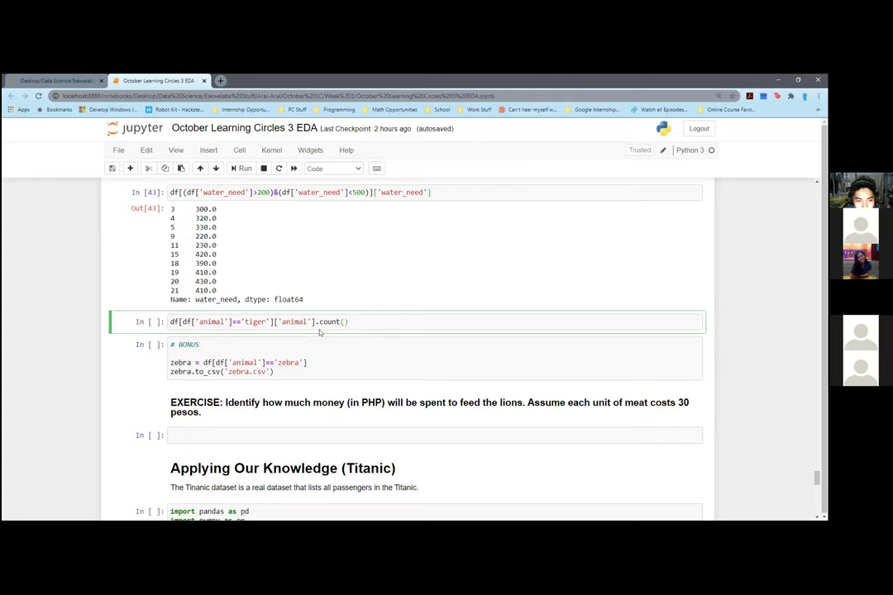
pyautogui.moveTo(181, 321); pyautogui.dragTo(267, 322)
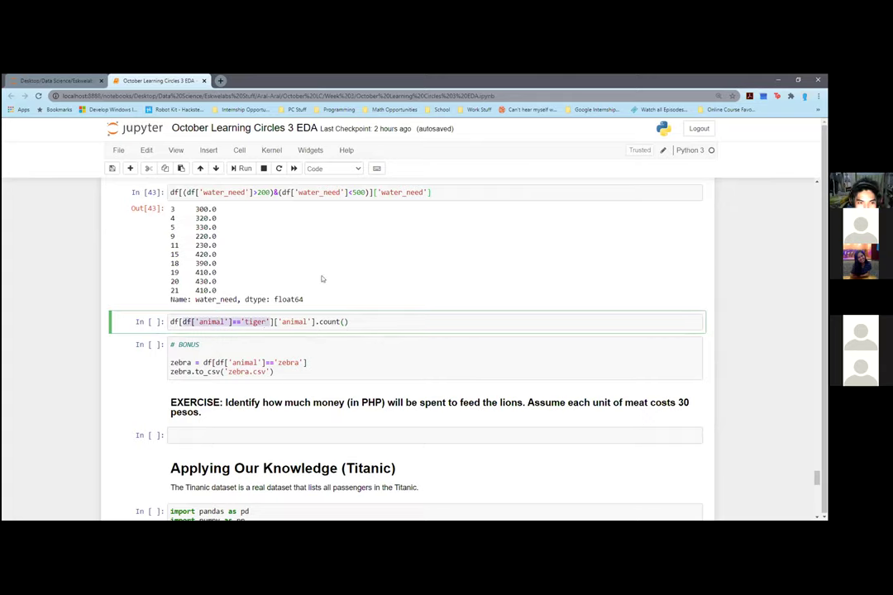
pyautogui.scroll(3, 322, 281)
pyautogui.scroll(2, 323, 282)
pyautogui.scroll(-1, 205, 263)
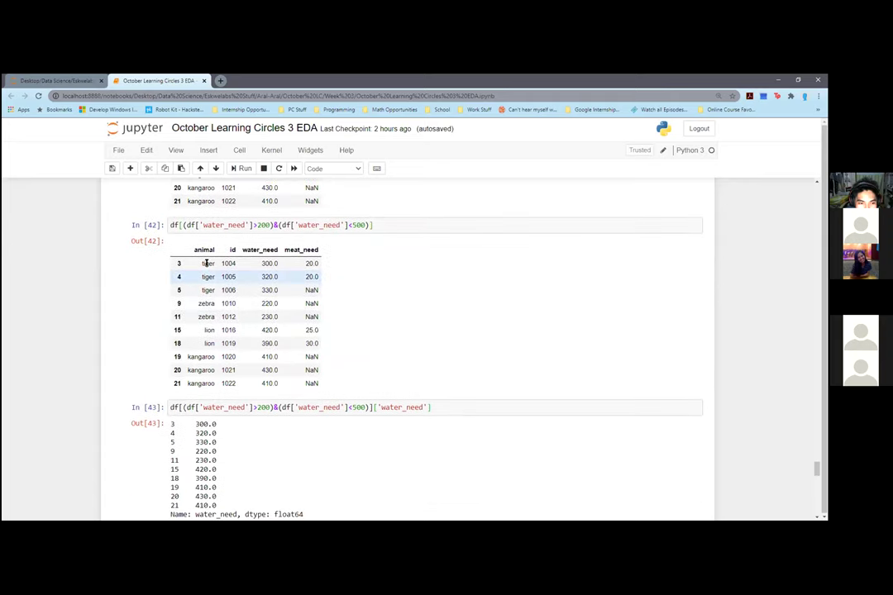
pyautogui.scroll(-3, 203, 383)
pyautogui.click(359, 280)
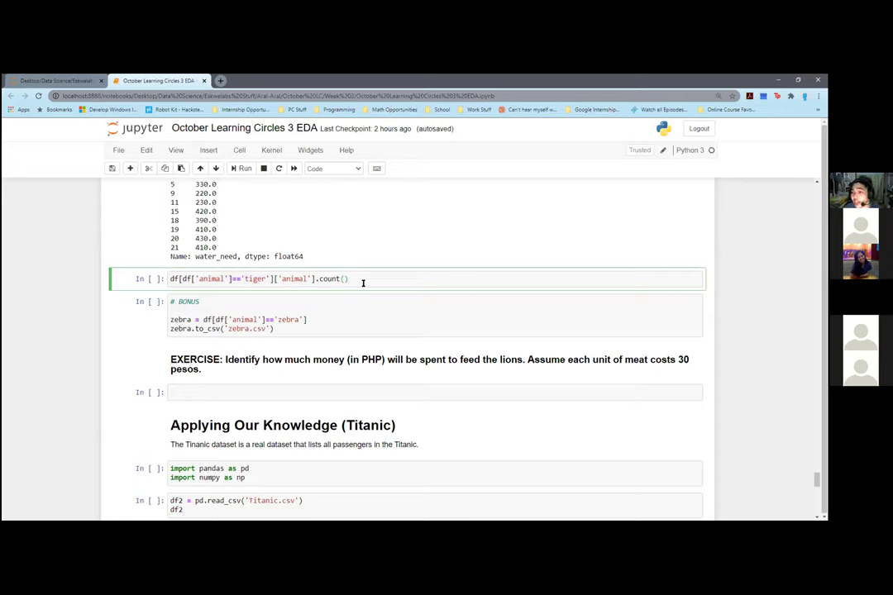
pyautogui.hotkey('shift', 'Return')
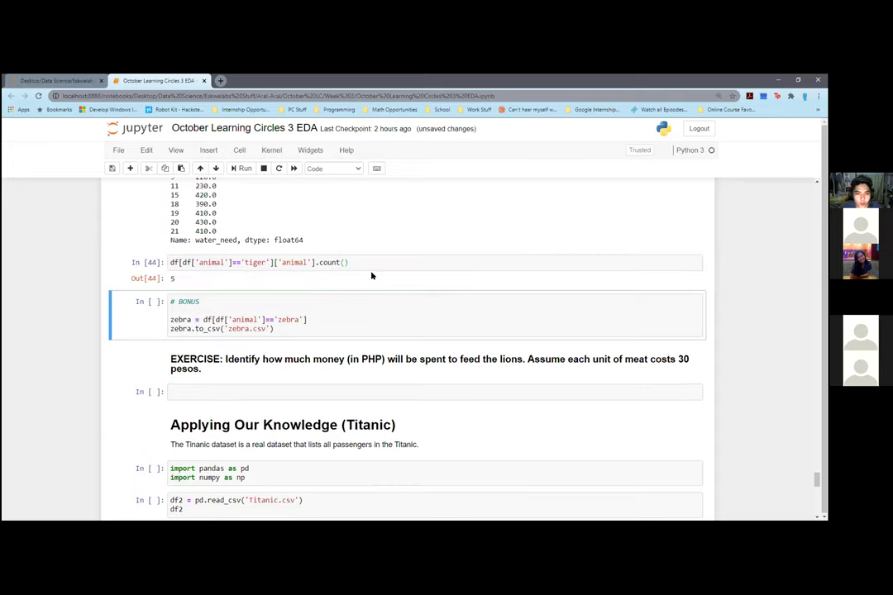
pyautogui.click(371, 276)
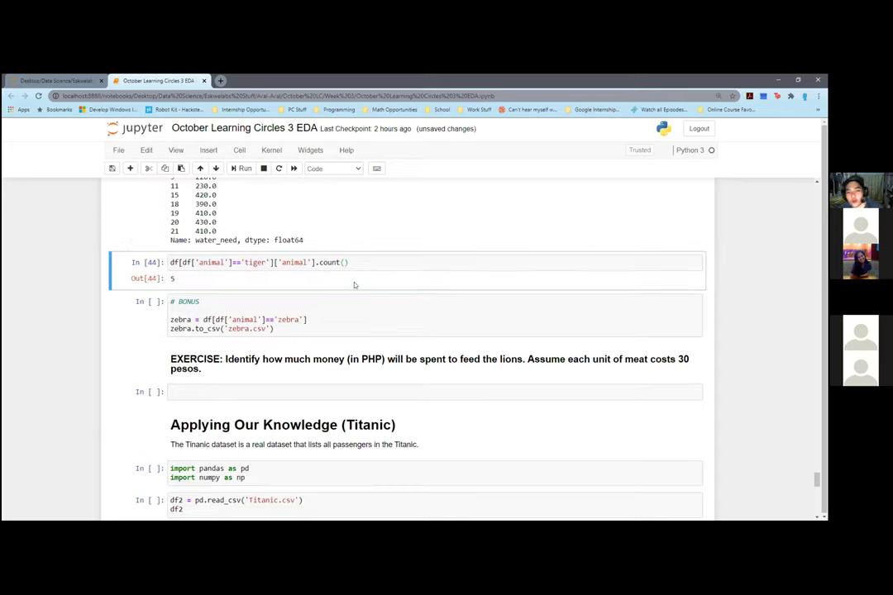
# Step: Run the BONUS cell to store the zebra rows in a zebra variable and export them to zebra.csv
pyautogui.click(307, 313)
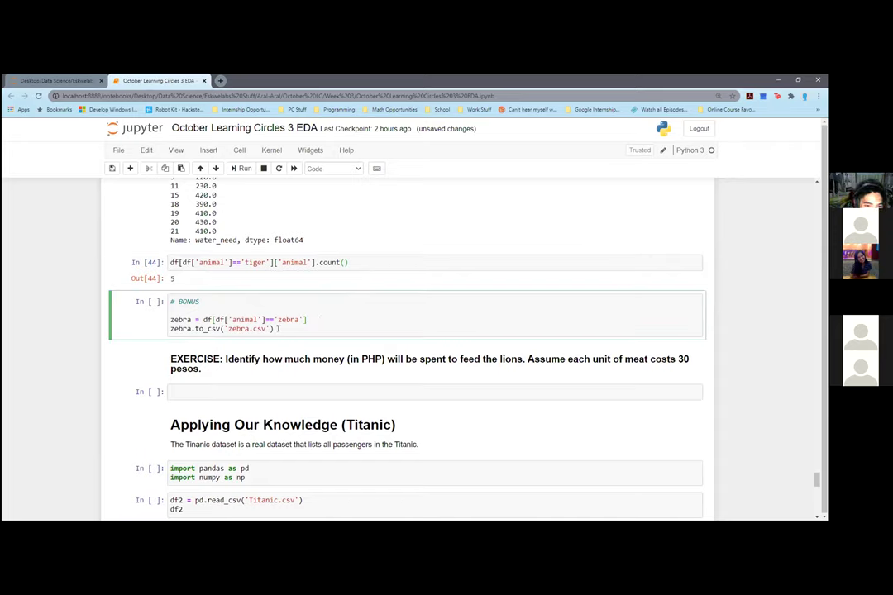
pyautogui.click(308, 320)
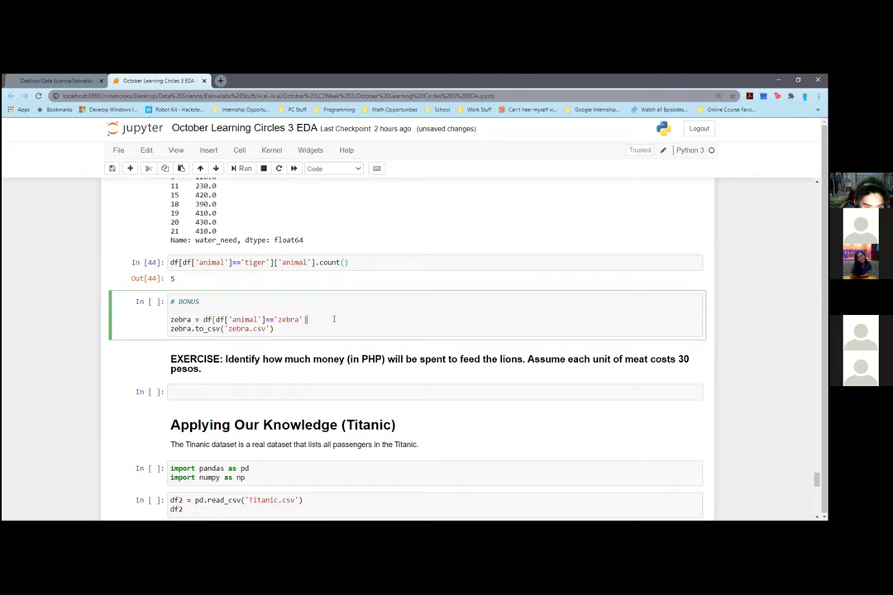
pyautogui.hotkey('shift', 'Return')
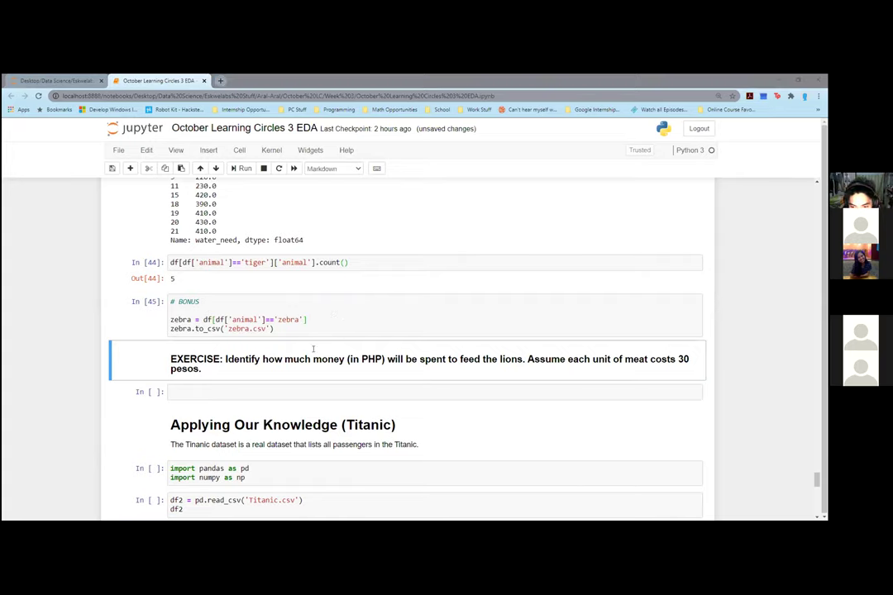
# Step: Switch to File Explorer, browse from Desktop through Data Science, Eskwelabs Stuff, Aral-Aral and October LC to Week 3, and select zebra.csv
pyautogui.click(349, 529)
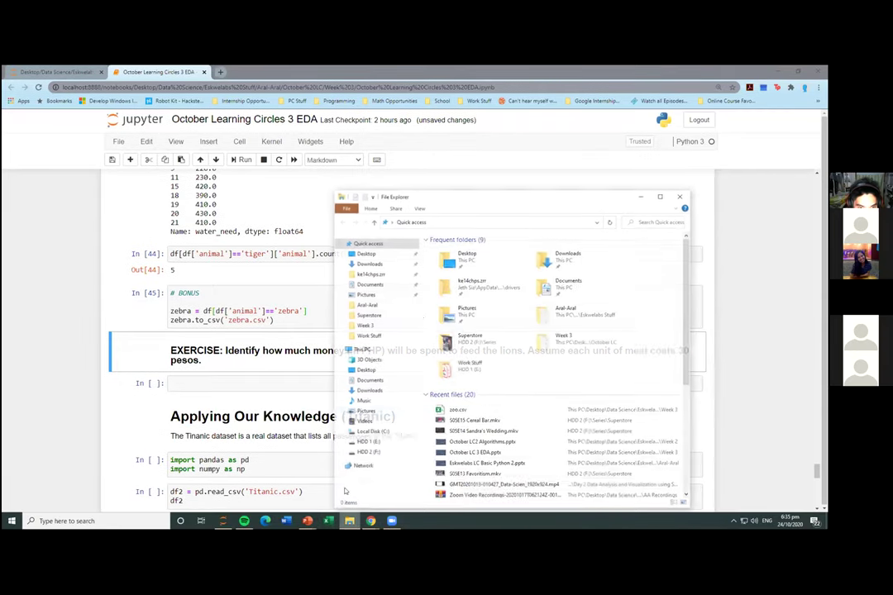
pyautogui.click(365, 253)
pyautogui.scroll(-10, 542, 340)
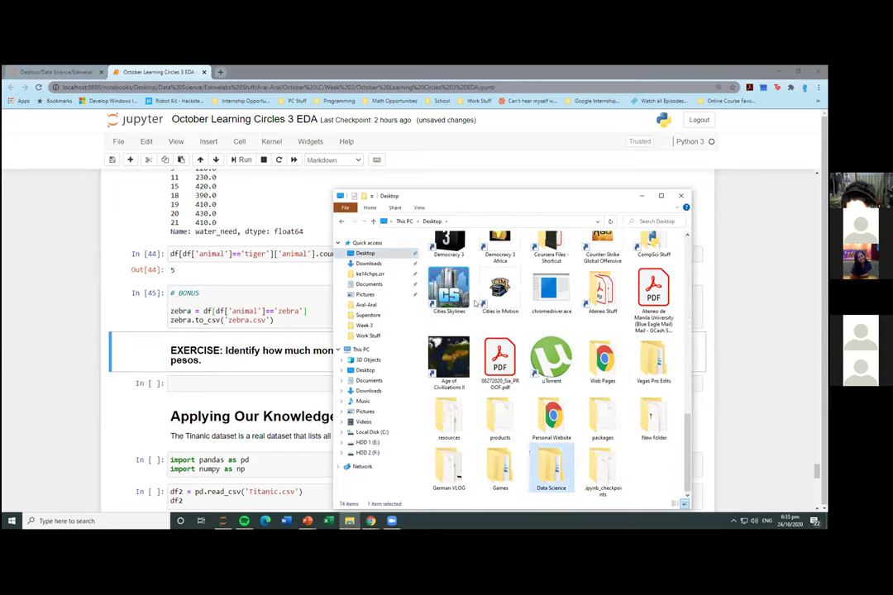
pyautogui.doubleClick(545, 471)
pyautogui.doubleClick(461, 258)
pyautogui.doubleClick(451, 258)
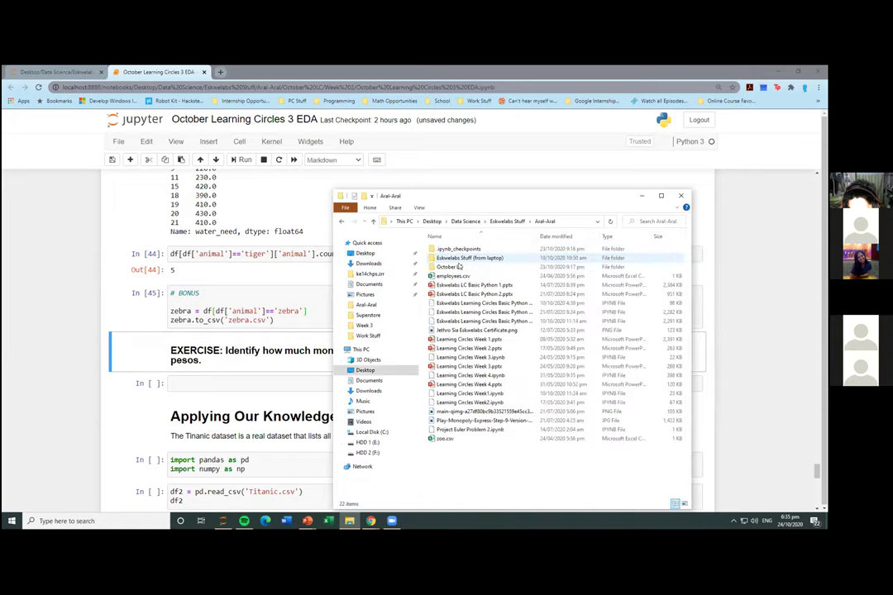
pyautogui.doubleClick(450, 270)
pyautogui.doubleClick(454, 278)
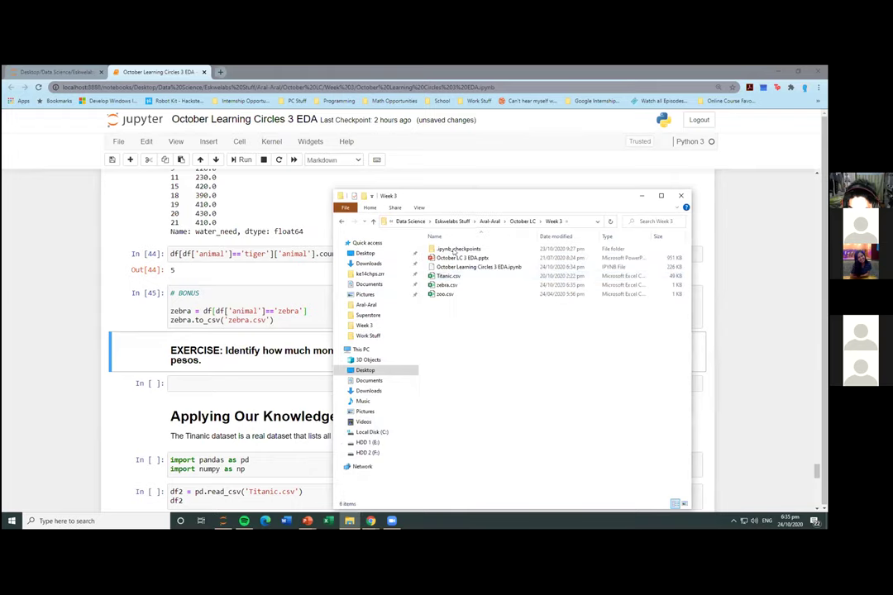
pyautogui.moveTo(464, 199); pyautogui.dragTo(452, 123)
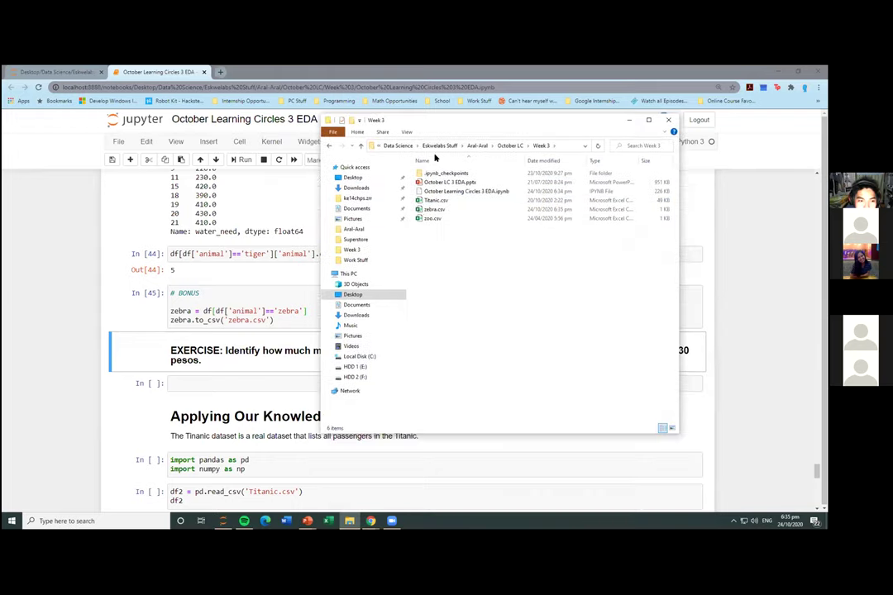
pyautogui.click(434, 209)
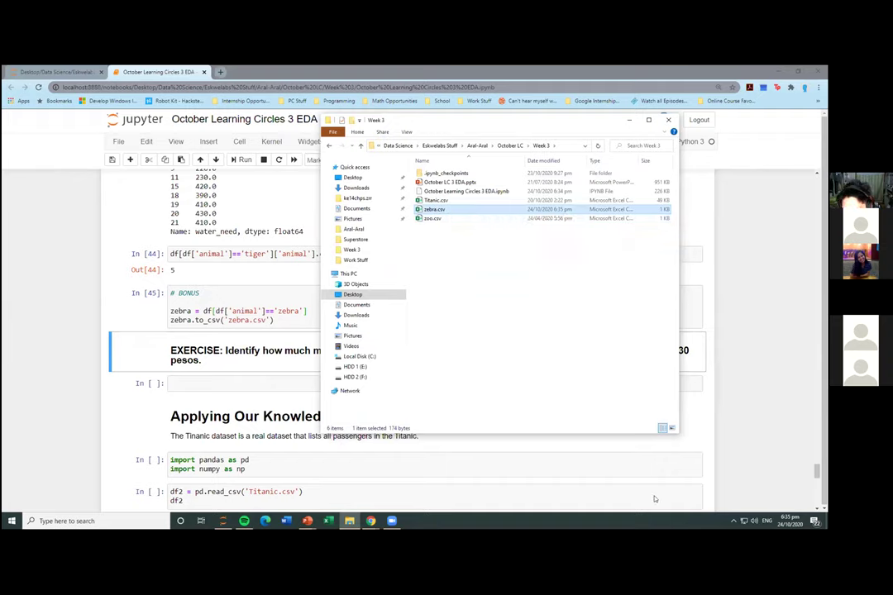
pyautogui.click(649, 526)
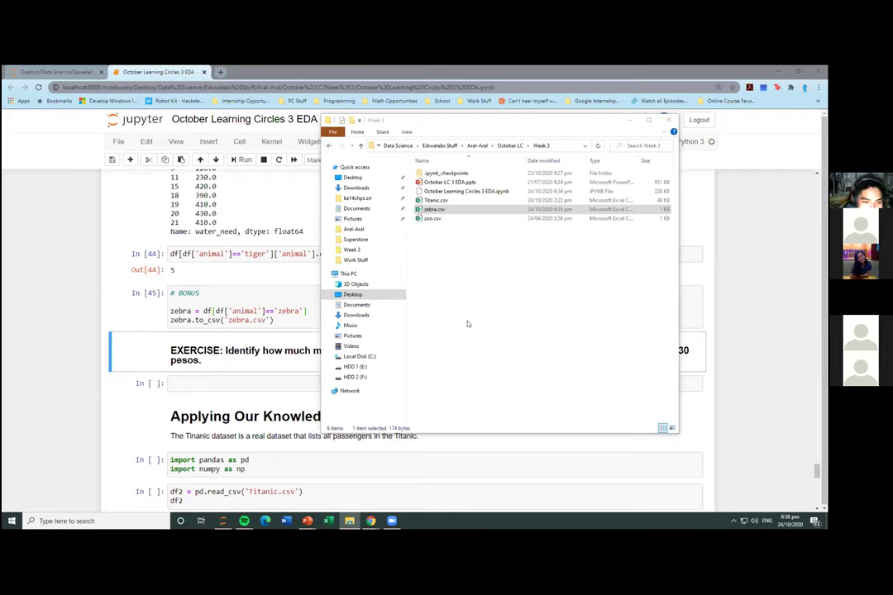
pyautogui.click(466, 123)
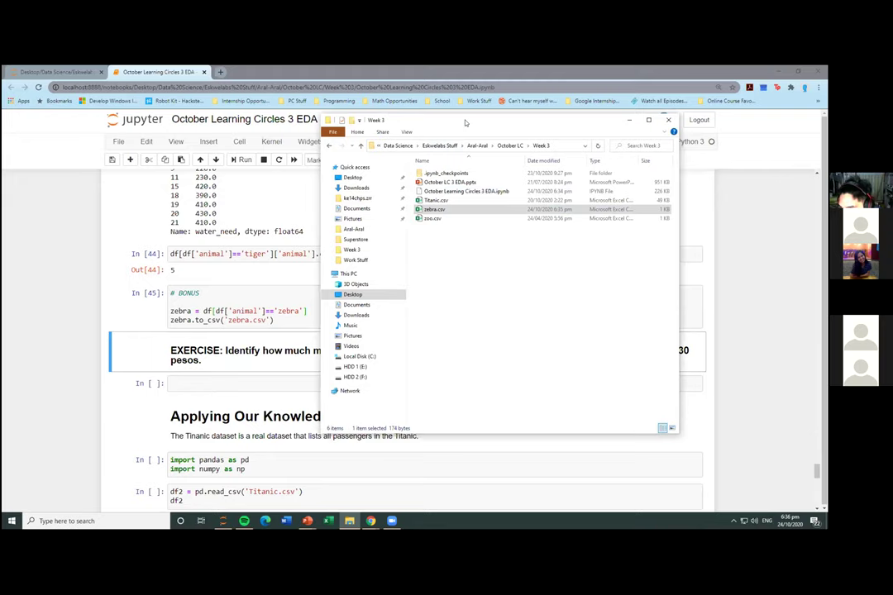
pyautogui.moveTo(465, 123); pyautogui.dragTo(393, 133)
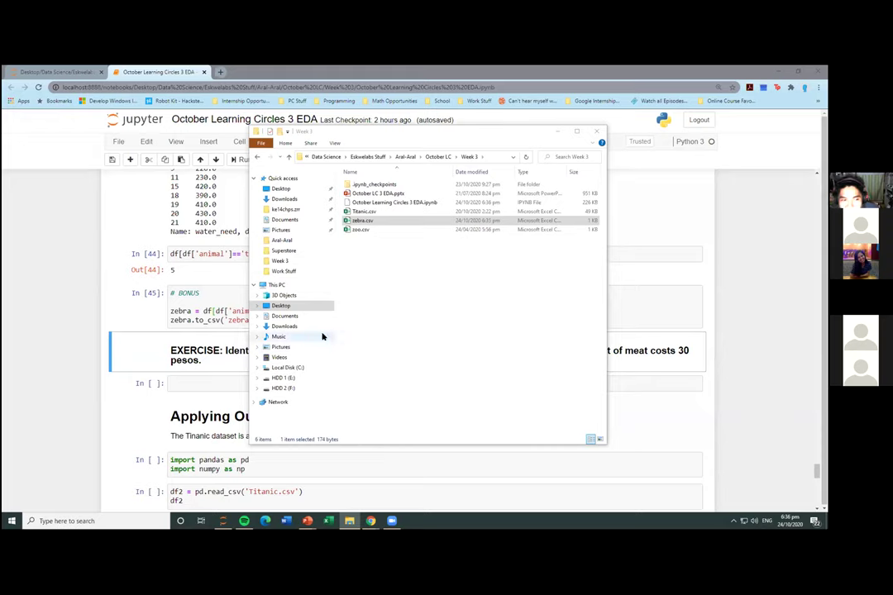
# Step: Return to the notebook and highlight the BONUS cell's zebra assignment, its filter expression, and the zebra variable in both lines
pyautogui.click(201, 296)
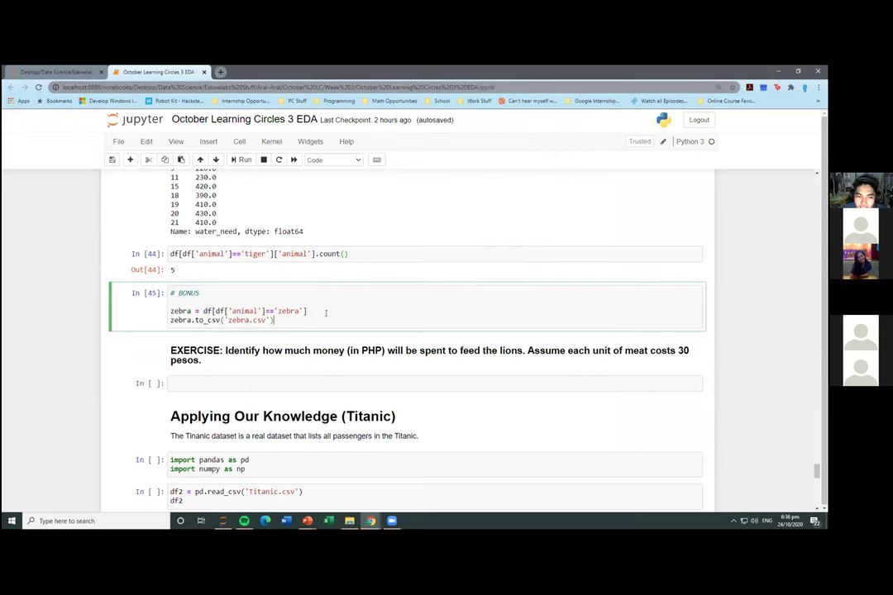
pyautogui.moveTo(305, 312); pyautogui.dragTo(167, 311)
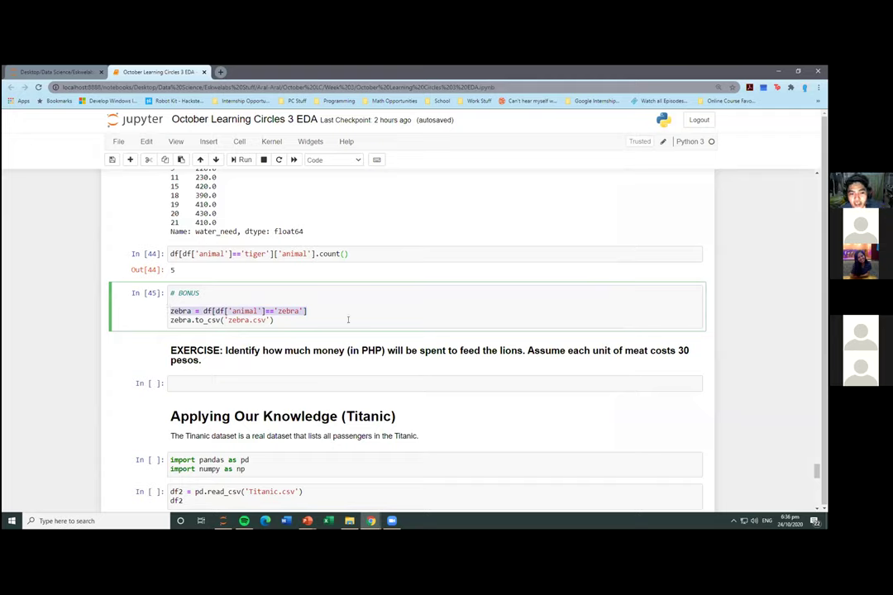
pyautogui.moveTo(306, 311); pyautogui.dragTo(204, 311)
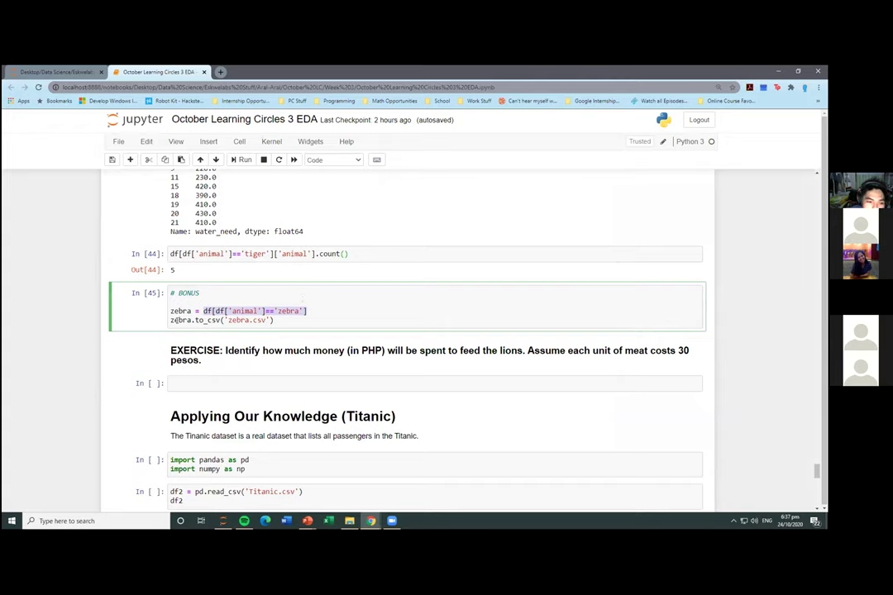
pyautogui.moveTo(191, 311); pyautogui.dragTo(165, 311)
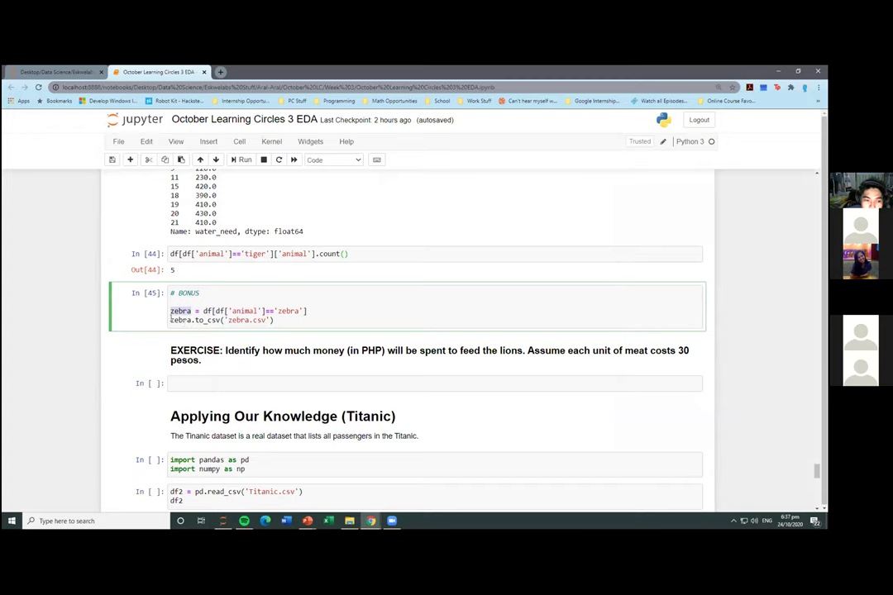
pyautogui.moveTo(171, 320); pyautogui.dragTo(193, 320)
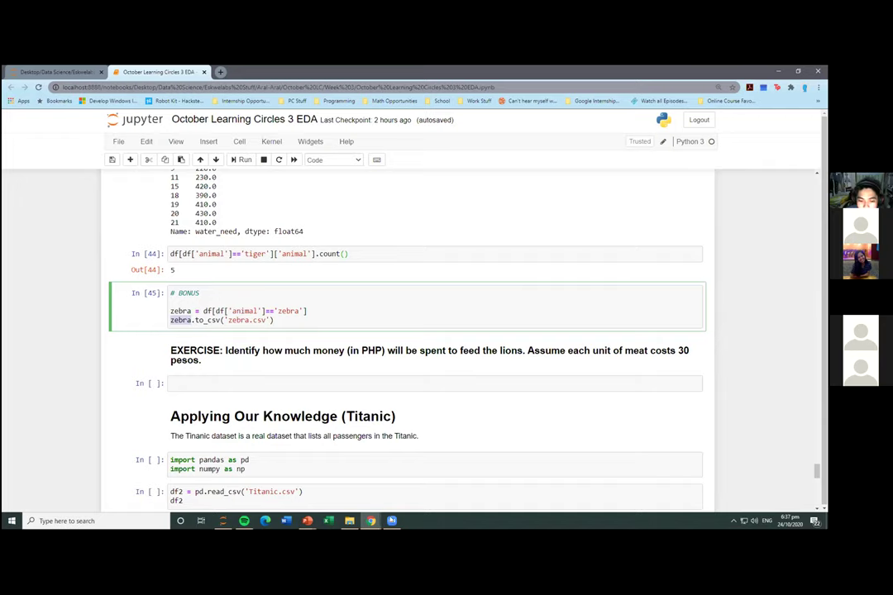
# Step: Switch back to the Week 3 folder in File Explorer and open zebra.csv in Excel
pyautogui.click(350, 521)
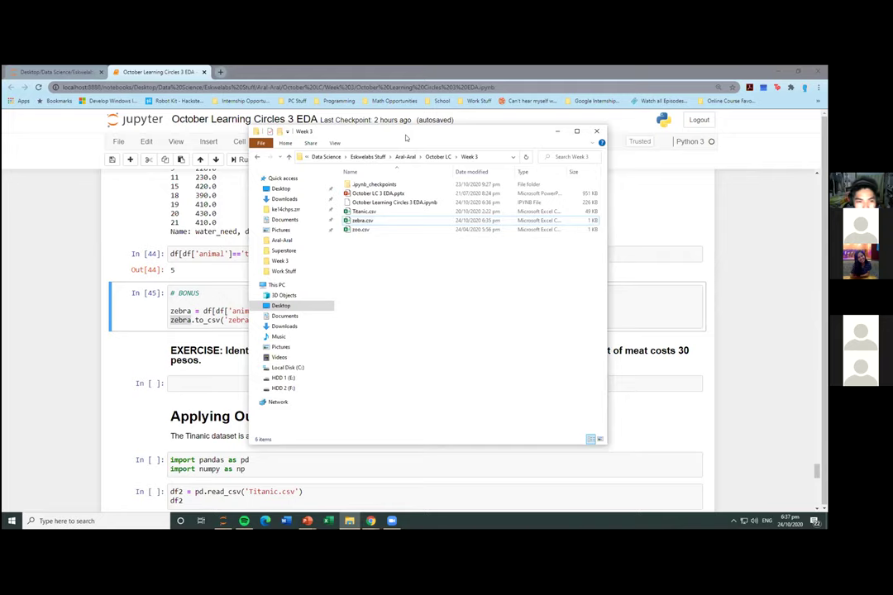
pyautogui.moveTo(406, 138); pyautogui.dragTo(316, 146)
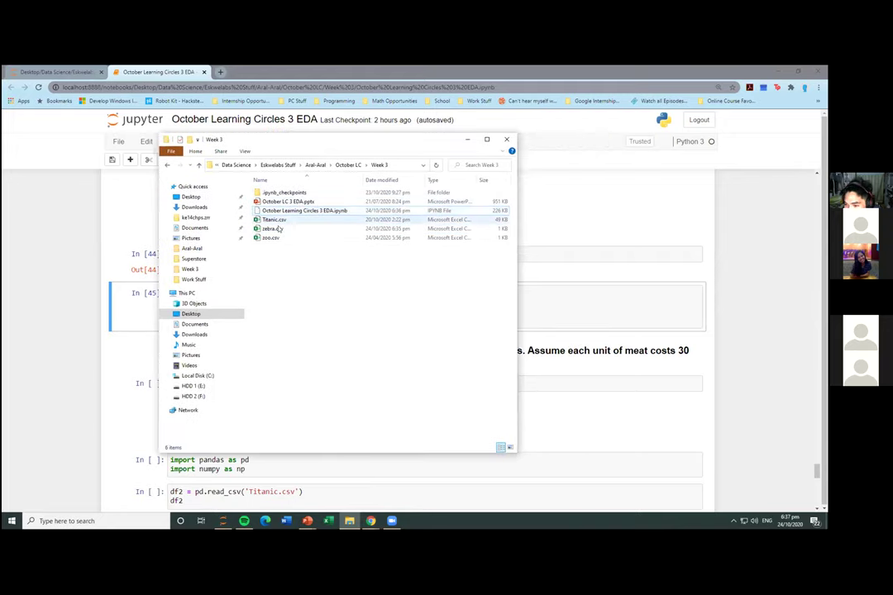
pyautogui.click(275, 229)
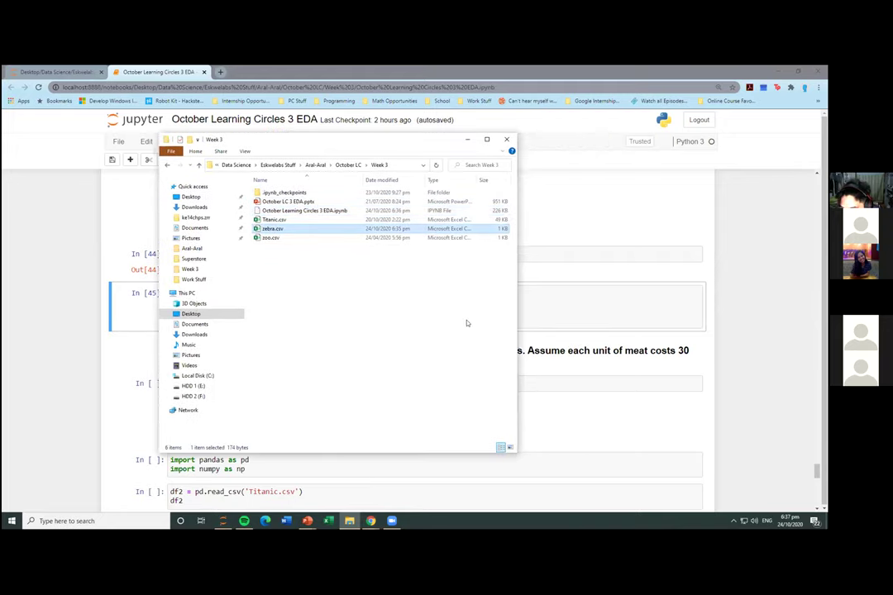
pyautogui.click(315, 268)
pyautogui.rightClick(289, 232)
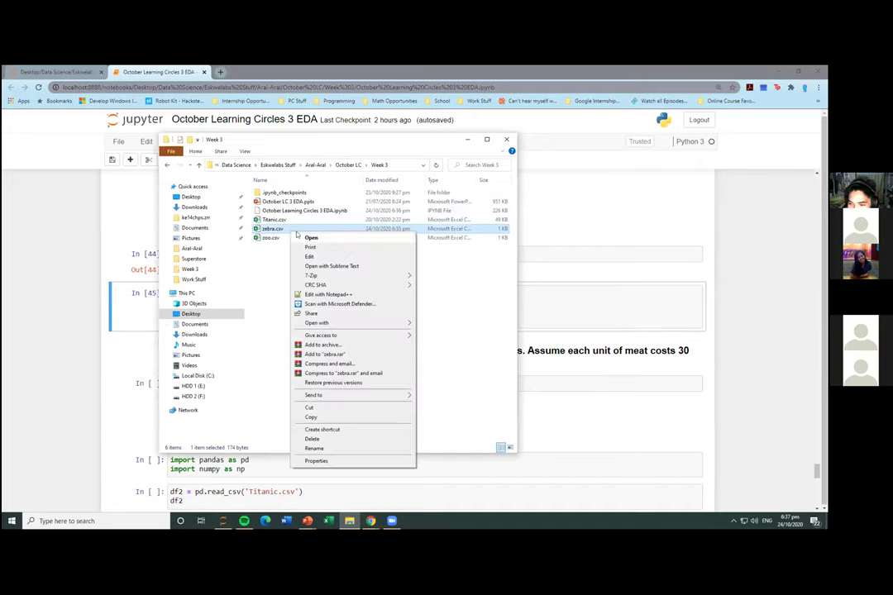
pyautogui.press('Return')
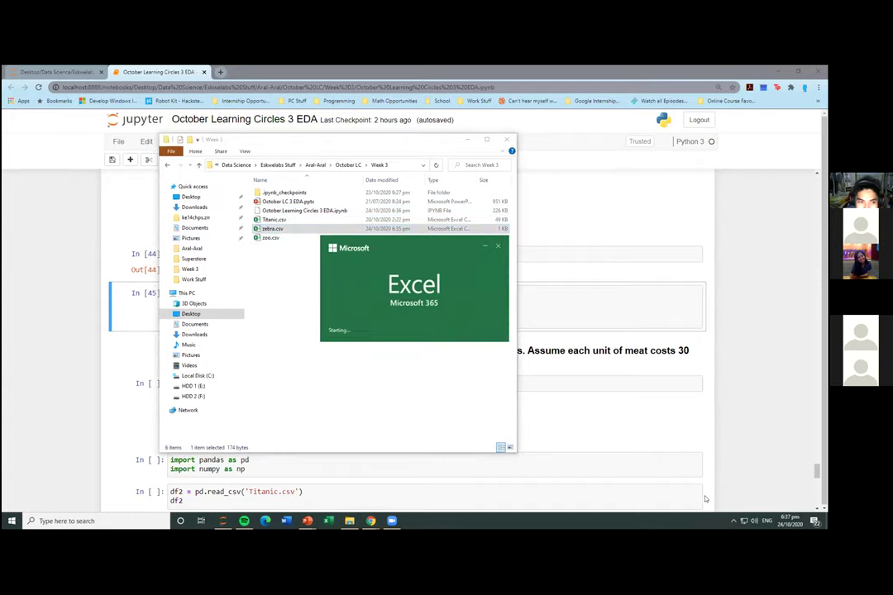
# Step: Examine the exported zebra rows and their id and meat_need columns in the spreadsheet, and close the workbook
pyautogui.click(157, 227)
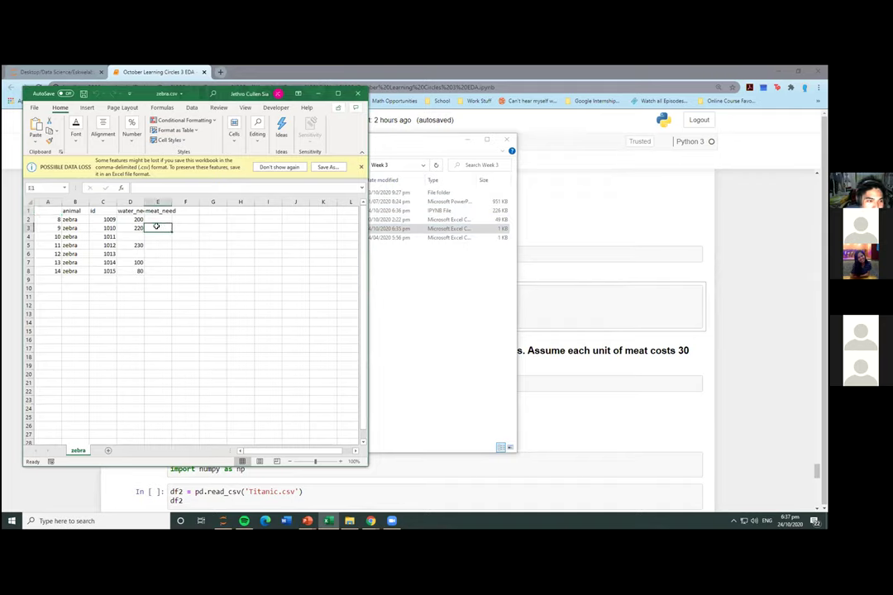
pyautogui.click(162, 271)
pyautogui.click(103, 244)
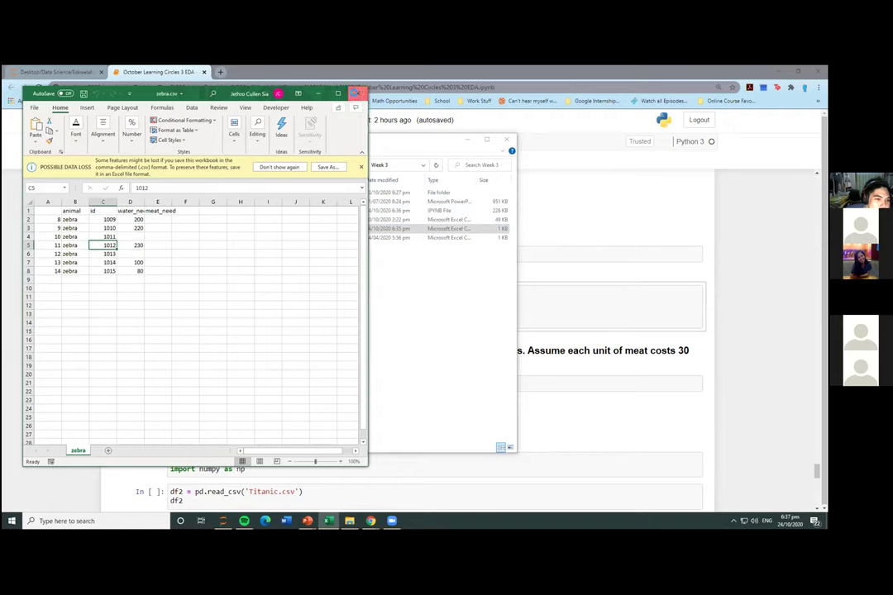
pyautogui.click(358, 93)
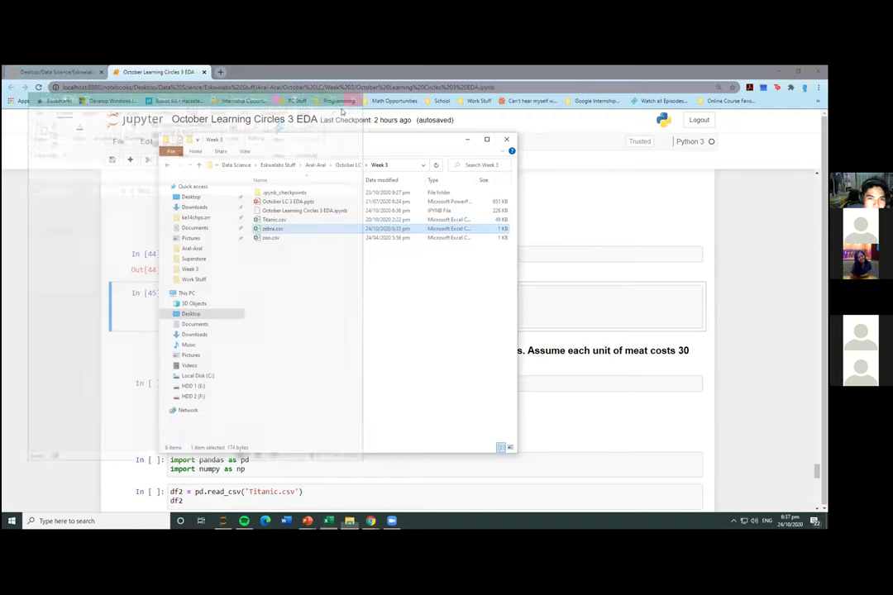
# Step: Minimize the Week 3 folder window, return to the notebook, and show the exercise on the cost of feeding the lions
pyautogui.moveTo(434, 150); pyautogui.dragTo(393, 161)
pyautogui.click(460, 151)
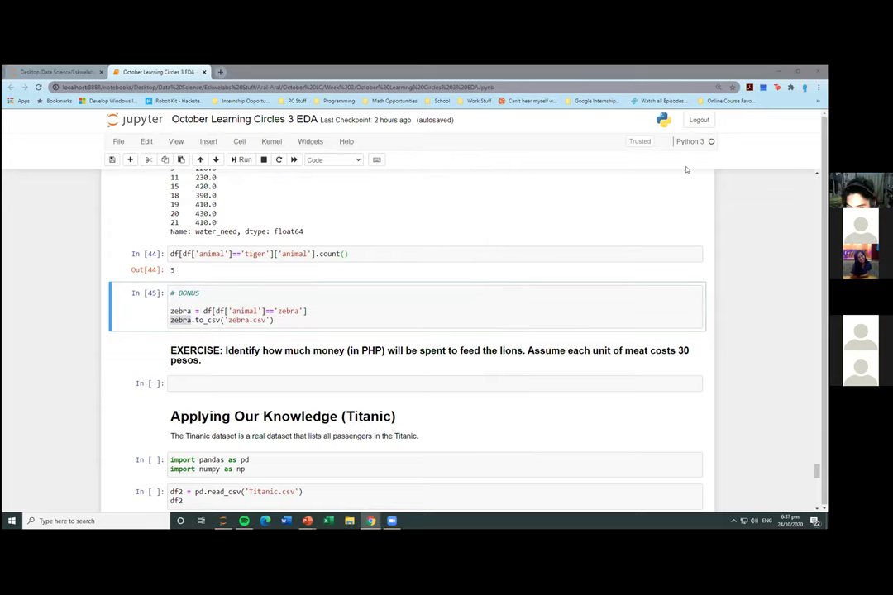
pyautogui.scroll(-1, 325, 283)
pyautogui.scroll(-1, 325, 282)
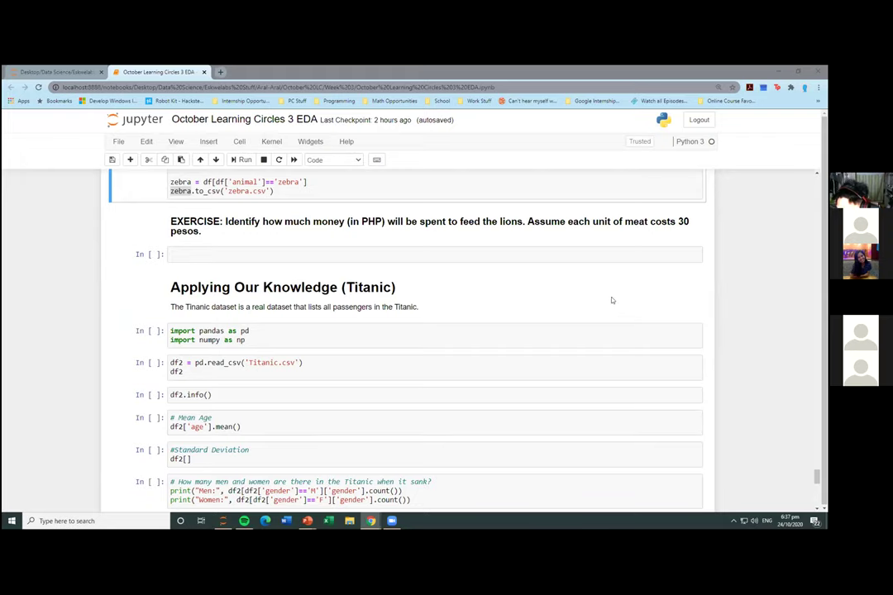
pyautogui.scroll(1, 589, 291)
pyautogui.hotkey('alt', 'Tab')
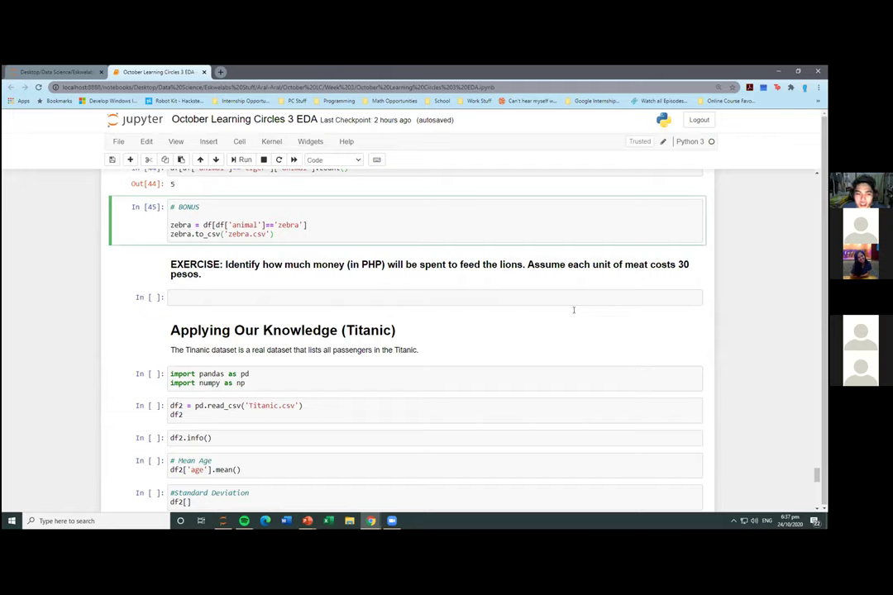
pyautogui.hotkey('alt', 'Tab')
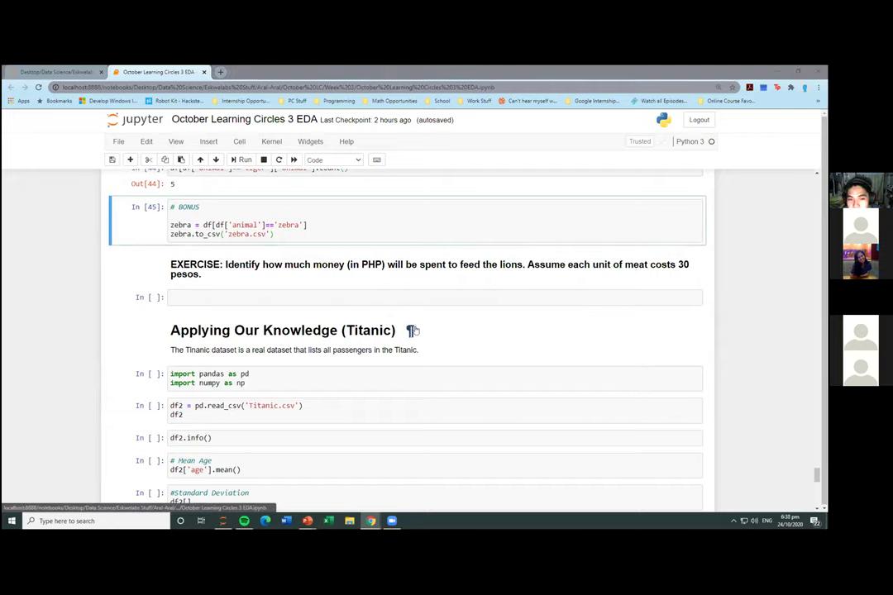
# Step: Examine the exercise on the cost of feeding the lions and select the empty code cell beneath it
pyautogui.scroll(-1, 475, 339)
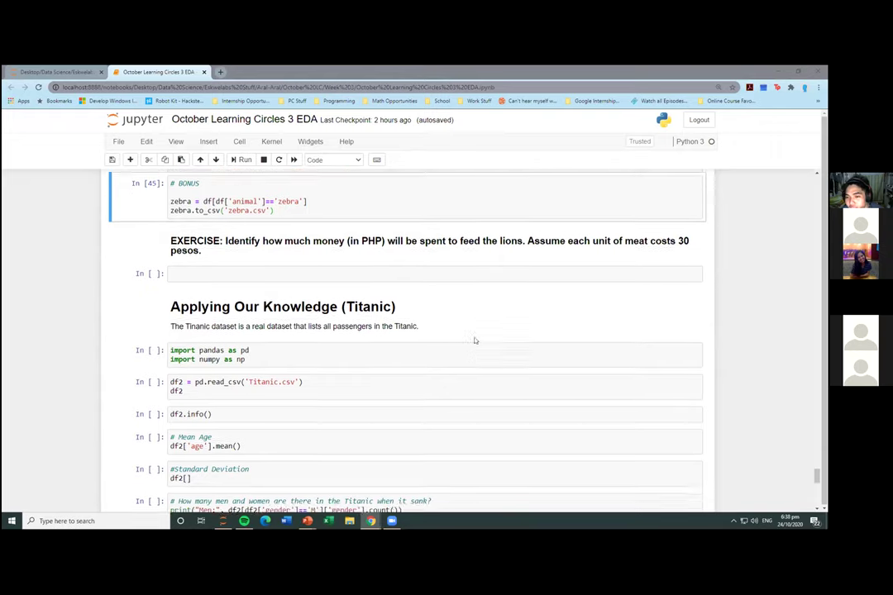
pyautogui.scroll(2, 476, 340)
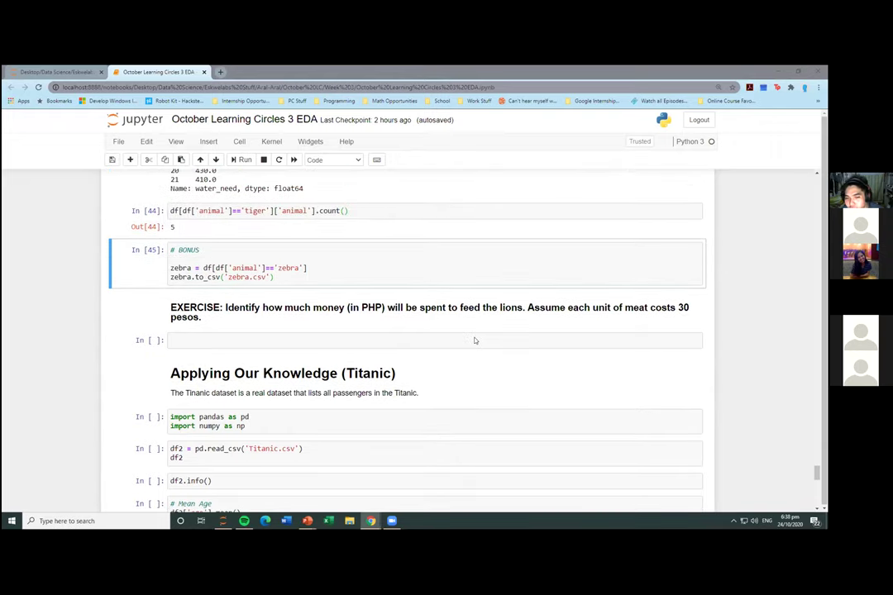
pyautogui.scroll(1, 441, 373)
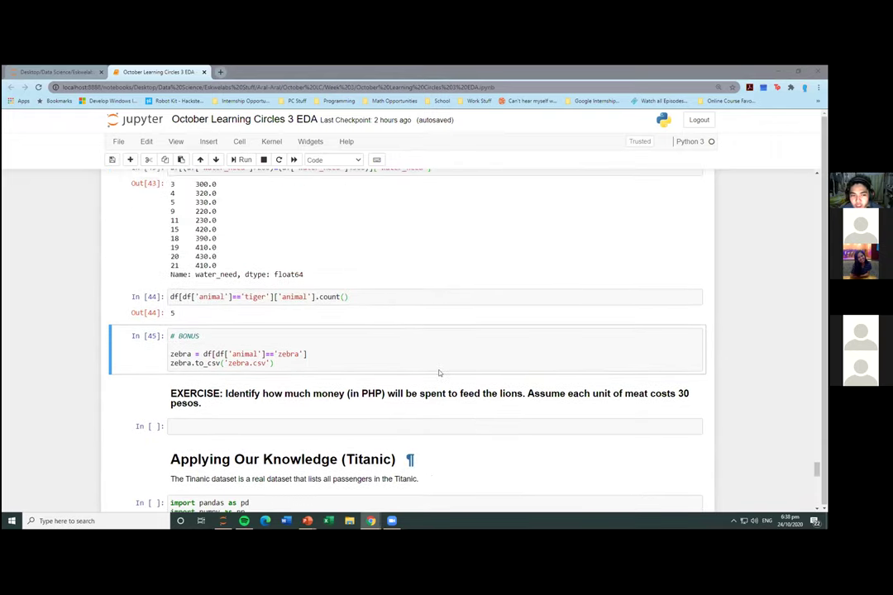
pyautogui.click(390, 413)
pyautogui.click(364, 423)
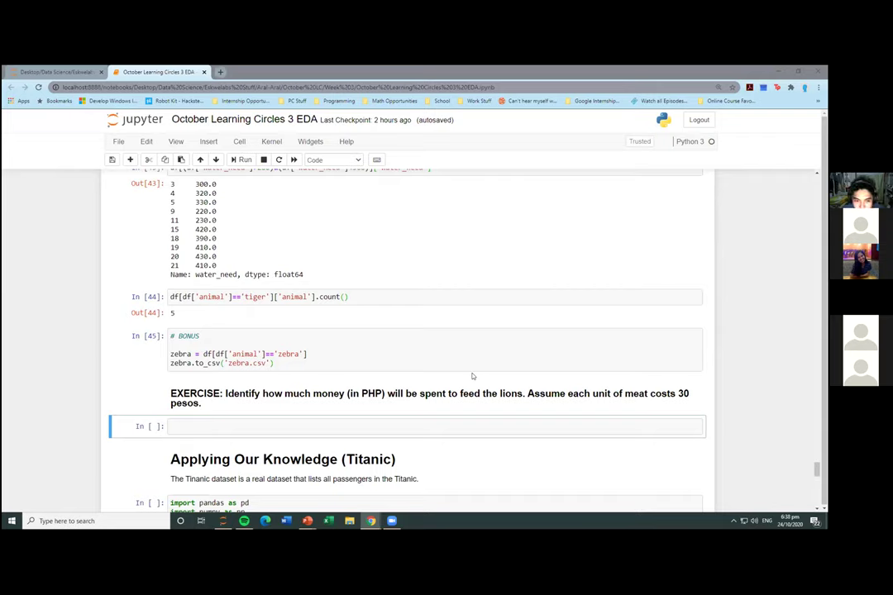
pyautogui.press('Escape')
pyautogui.press('Up')
pyautogui.press('Up')
pyautogui.press('Up')
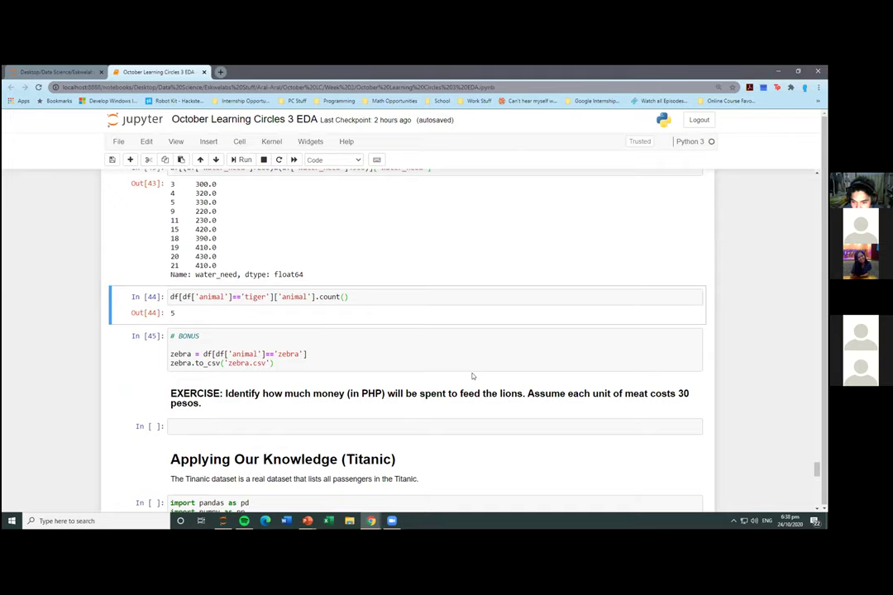
pyautogui.scroll(-2, 432, 381)
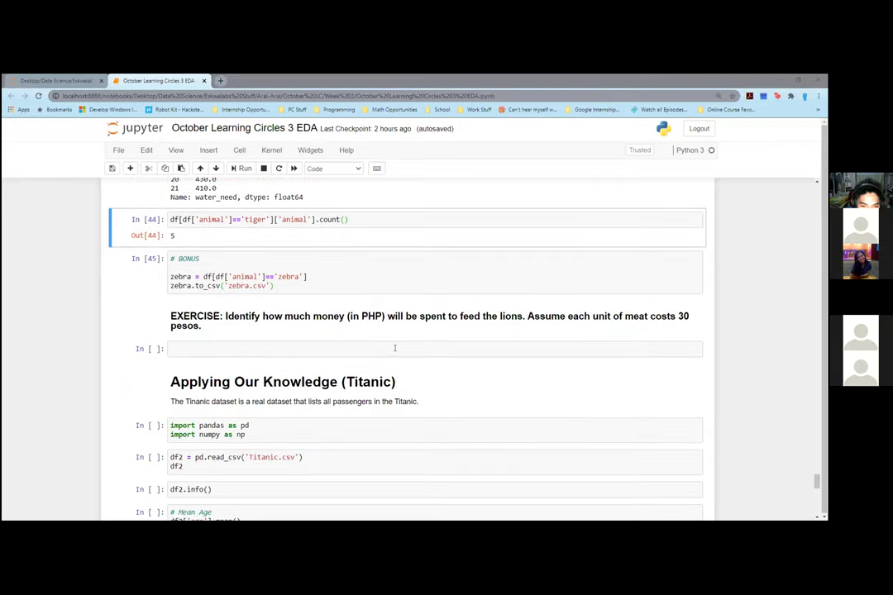
pyautogui.scroll(3, 403, 330)
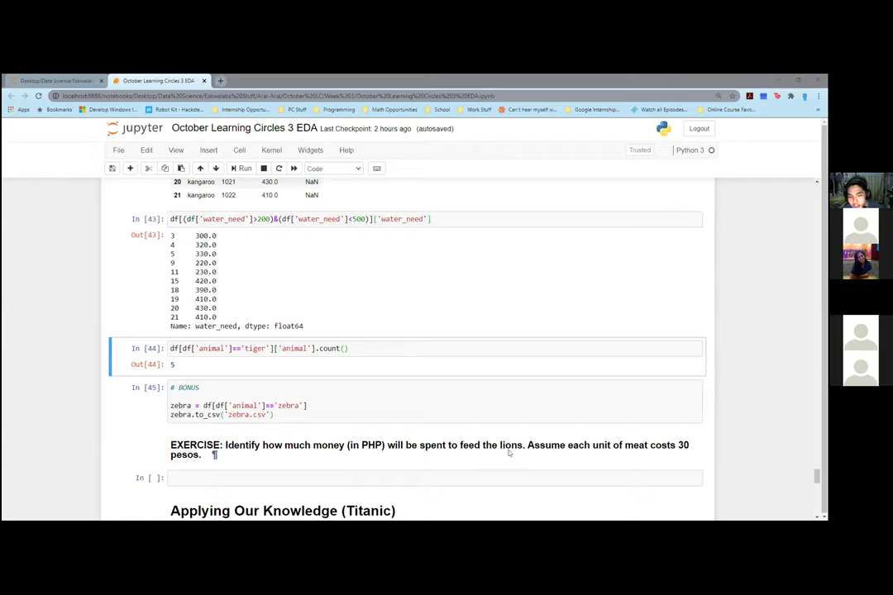
pyautogui.click(472, 461)
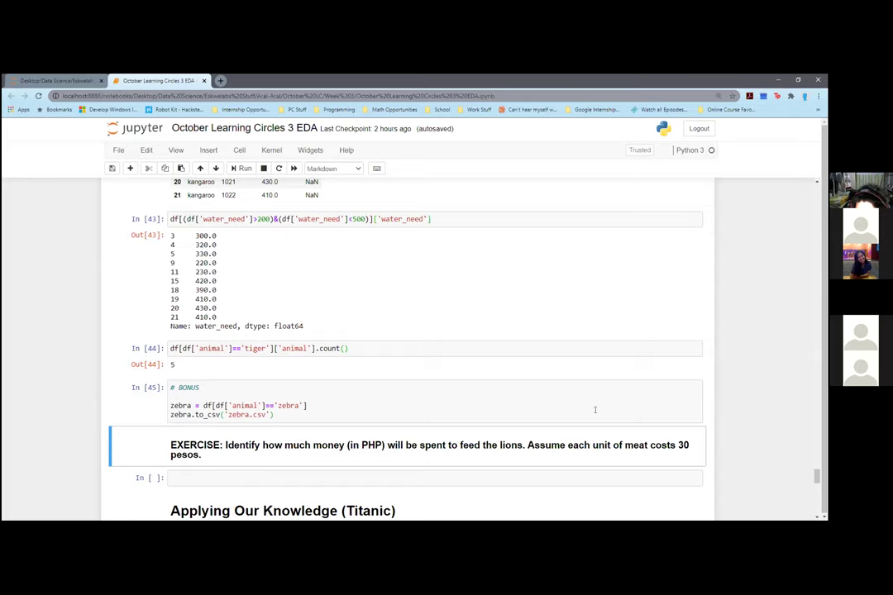
pyautogui.scroll(-4, 594, 409)
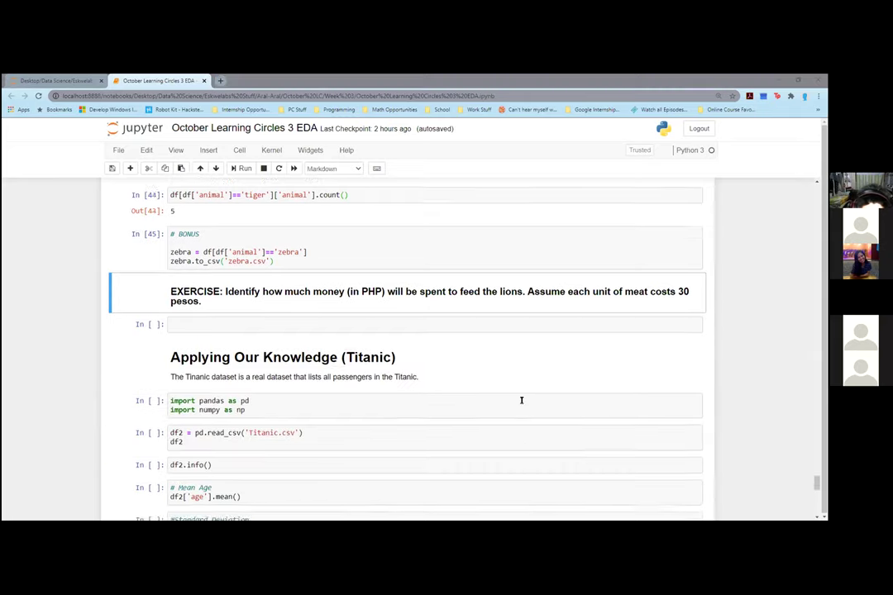
pyautogui.click(442, 311)
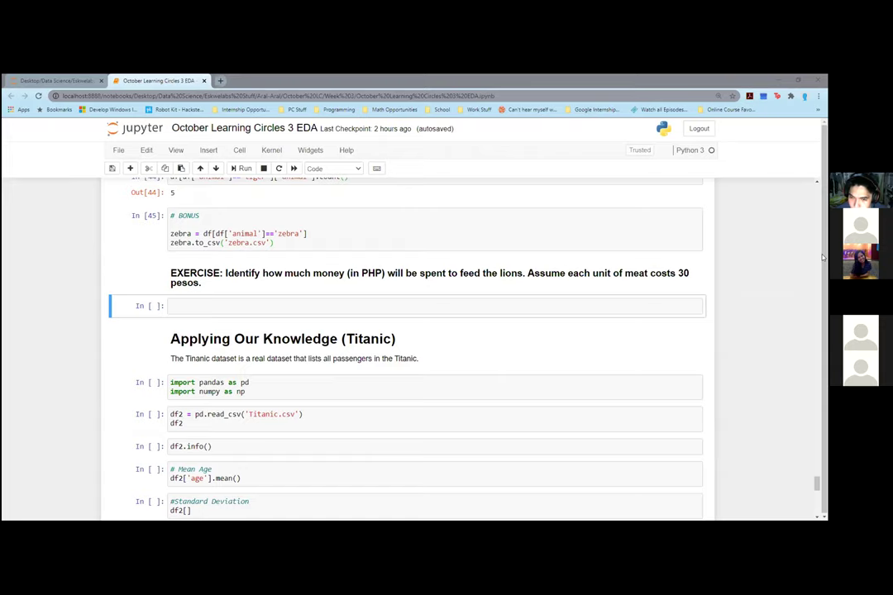
pyautogui.press('XF86AudioPlay')
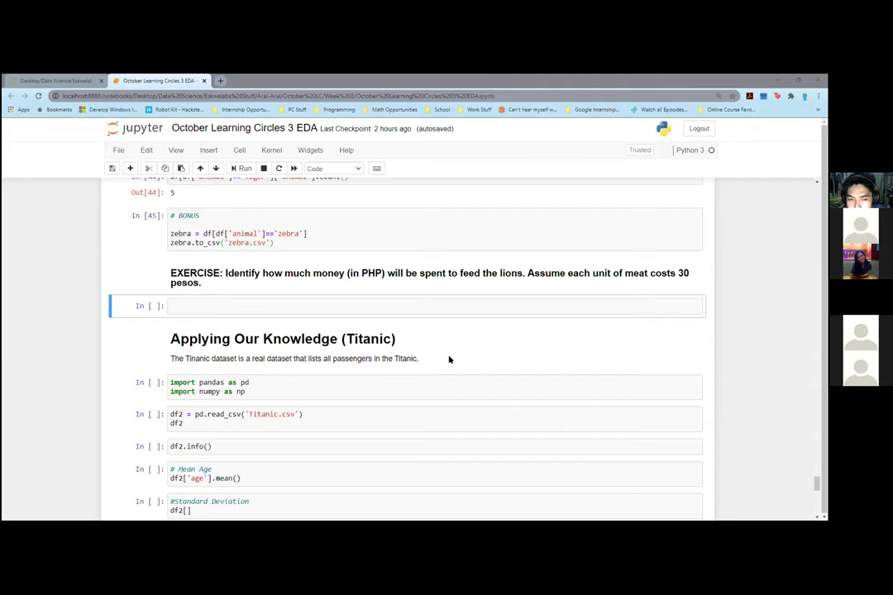
# Step: Review the full animal DataFrame and the outputs of the earlier water_need filter cells
pyautogui.scroll(3, 449, 360)
pyautogui.scroll(4, 449, 359)
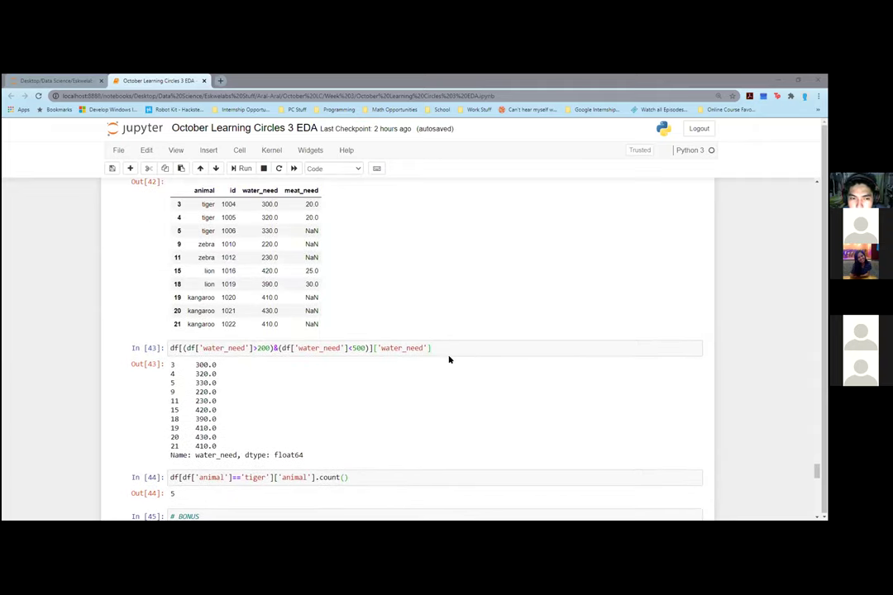
pyautogui.scroll(6, 449, 360)
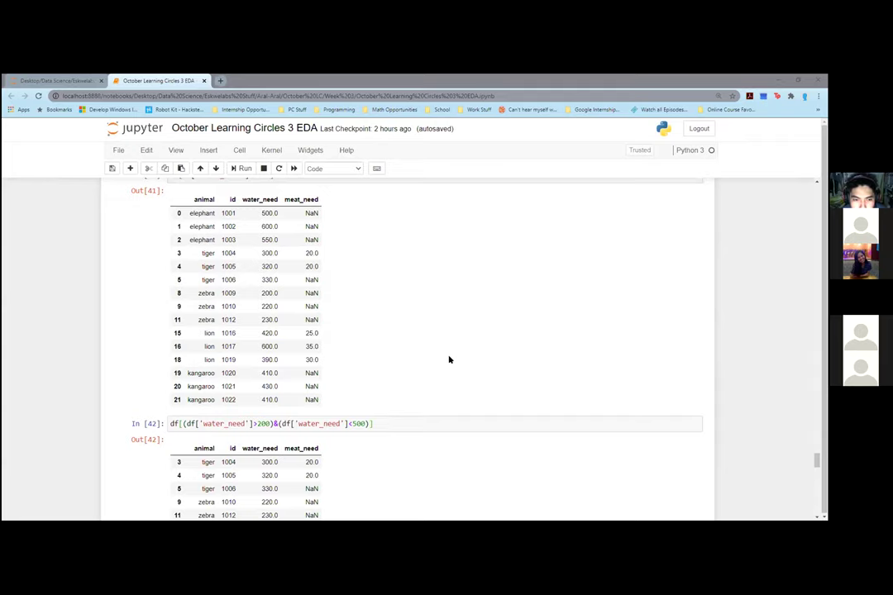
pyautogui.scroll(-1, 449, 360)
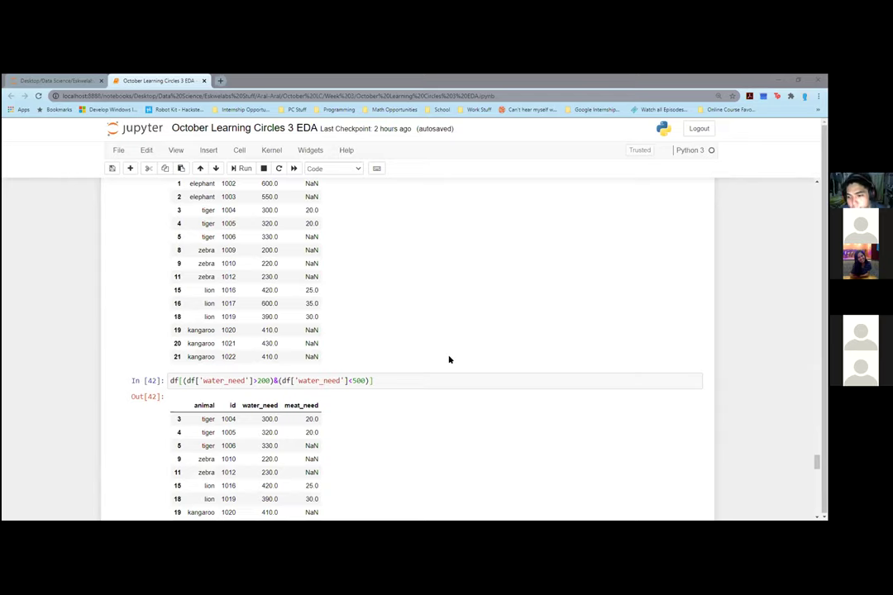
pyautogui.scroll(1, 449, 359)
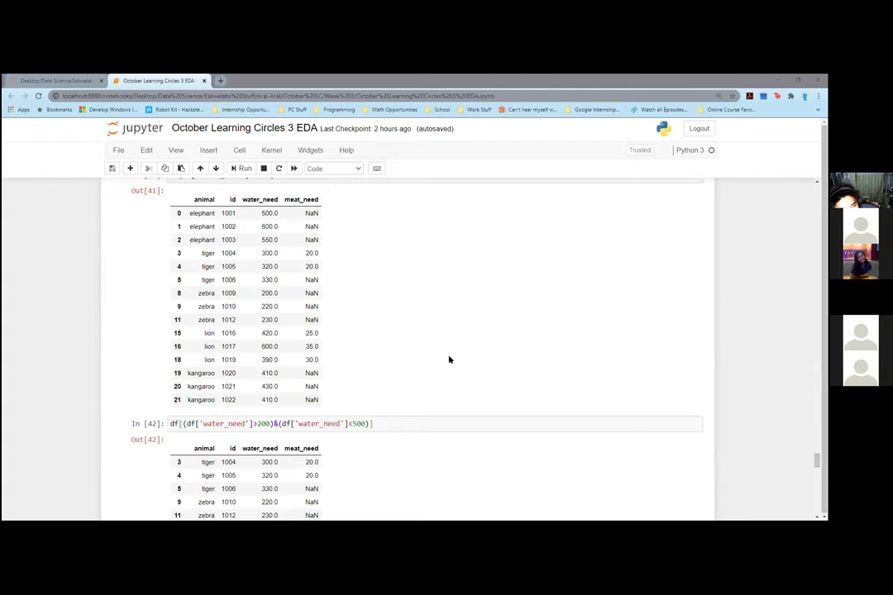
pyautogui.scroll(1, 449, 359)
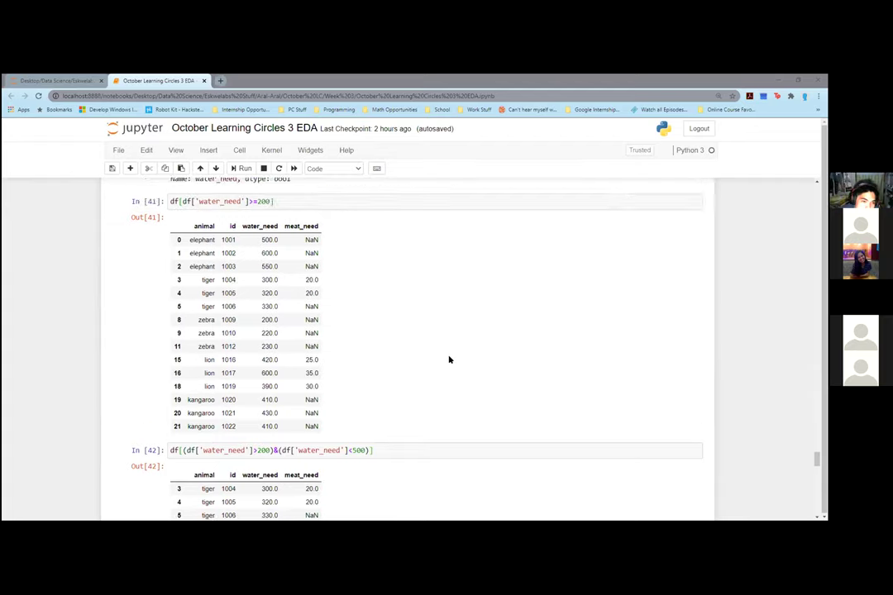
pyautogui.scroll(10, 448, 360)
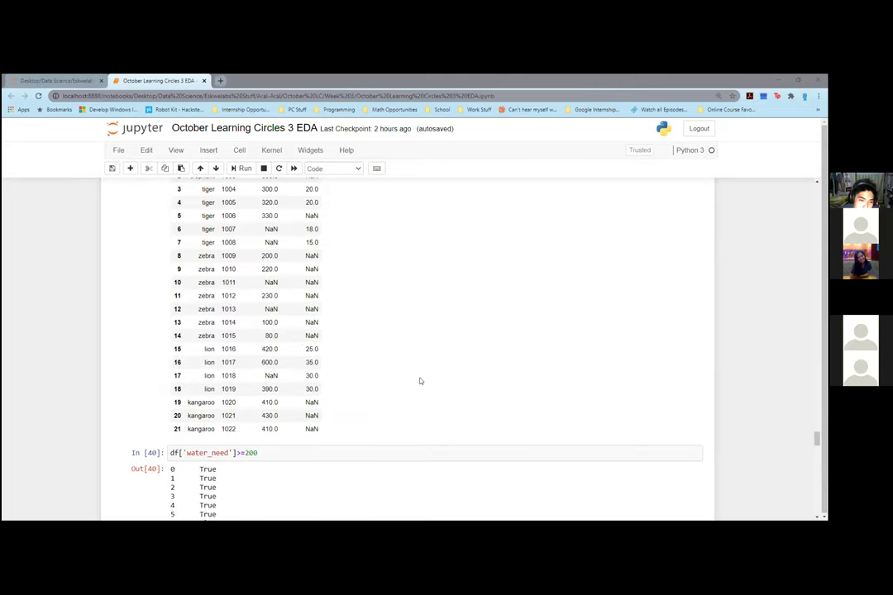
pyautogui.scroll(3, 420, 381)
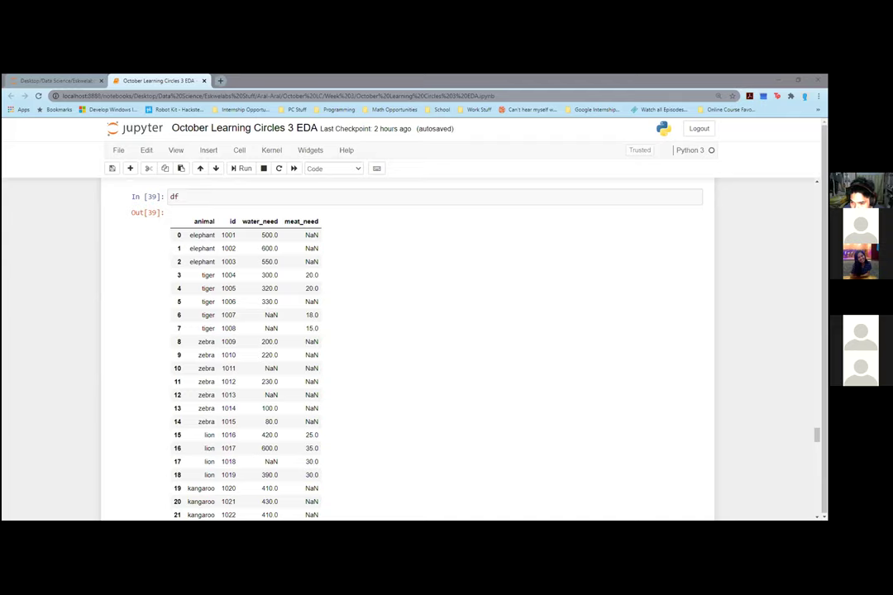
pyautogui.scroll(-1, 484, 406)
pyautogui.hotkey('shift', 'Return')
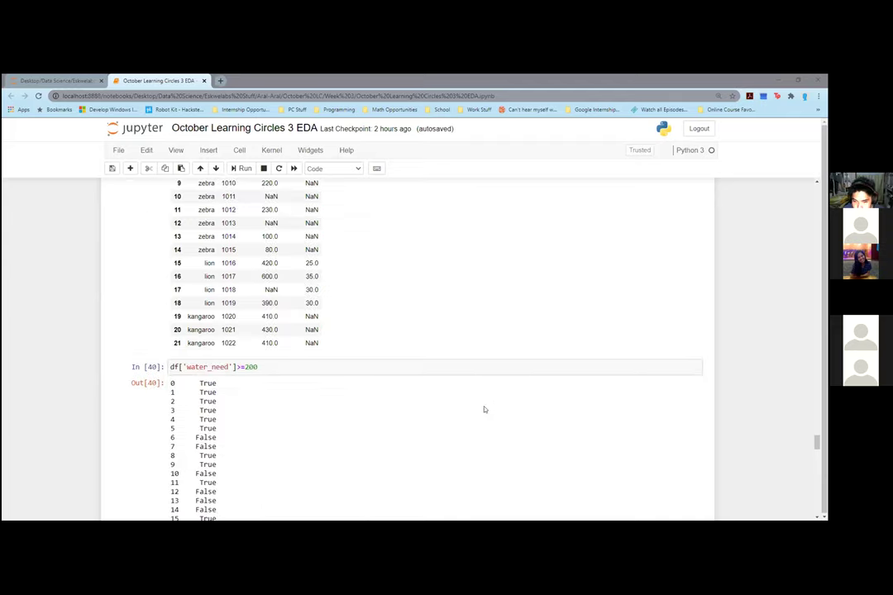
pyautogui.scroll(-2, 578, 446)
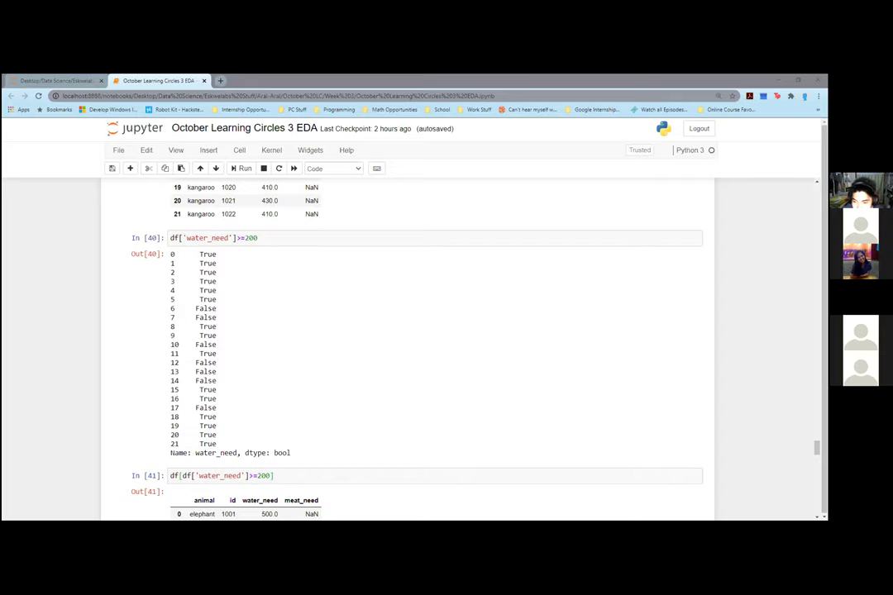
pyautogui.scroll(-1, 385, 417)
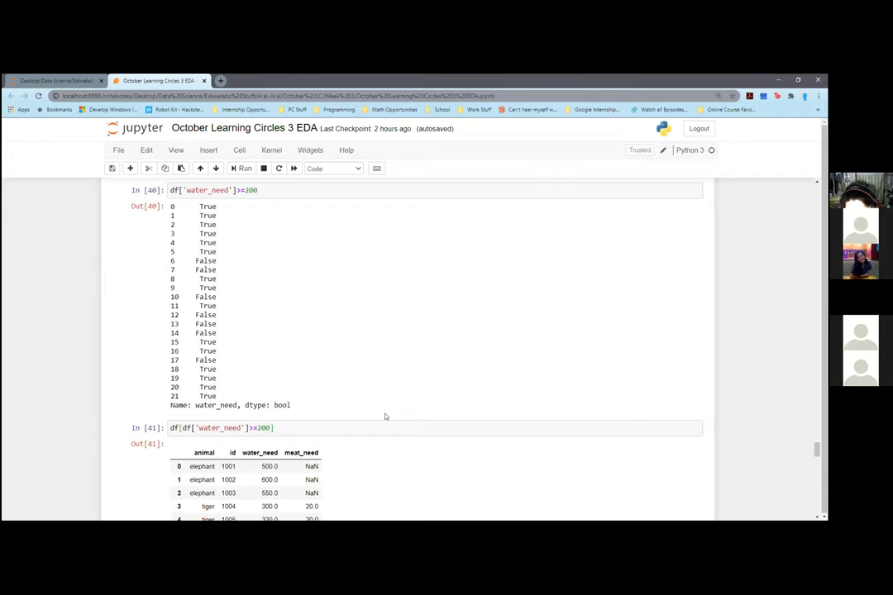
pyautogui.scroll(-2, 384, 417)
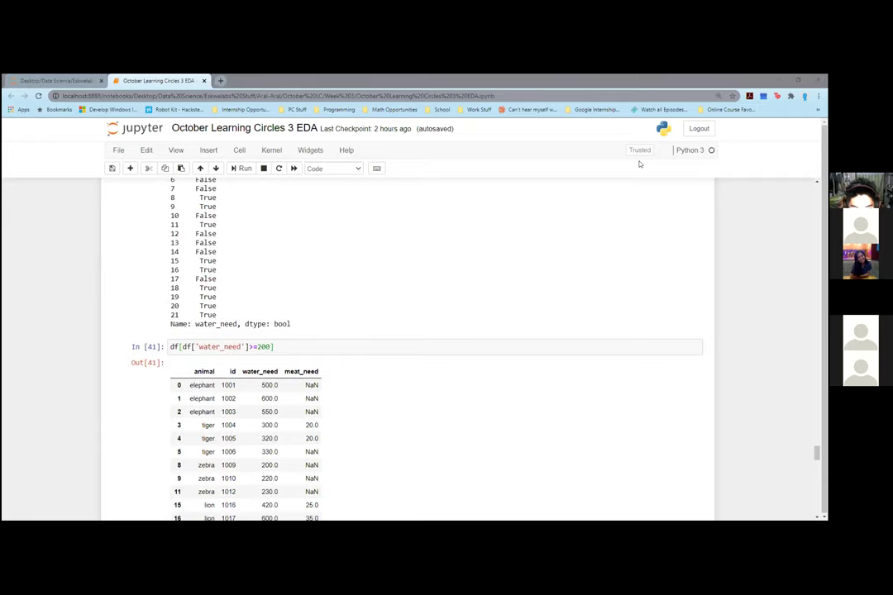
# Step: In the empty cell under the lion exercise, write the row filter df[df['animal']=='lion']
pyautogui.scroll(-15, 426, 368)
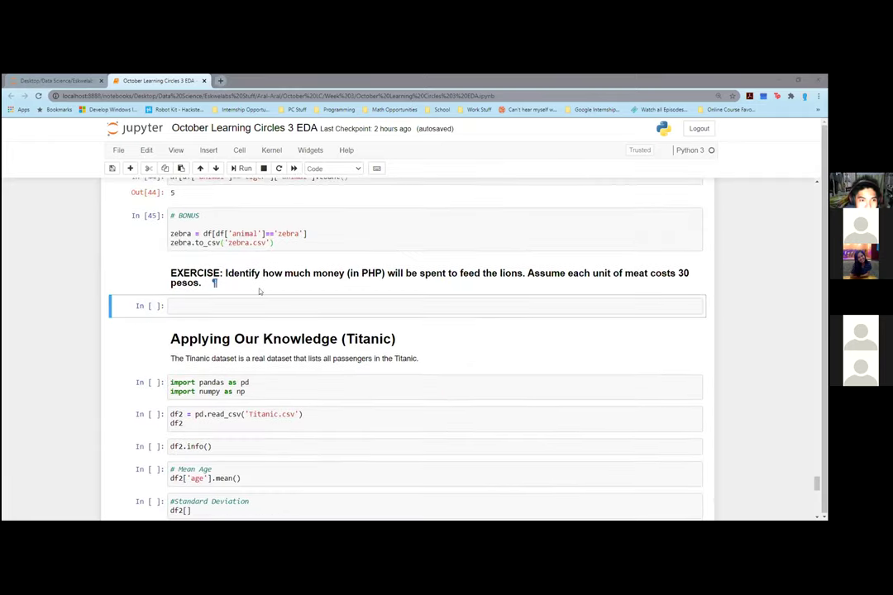
pyautogui.scroll(1, 259, 291)
pyautogui.click(258, 349)
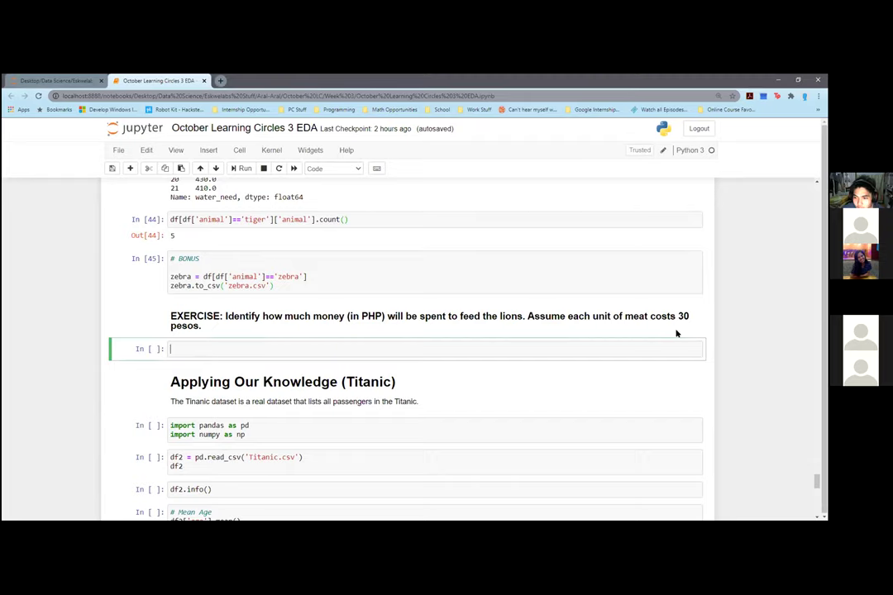
pyautogui.click(498, 349)
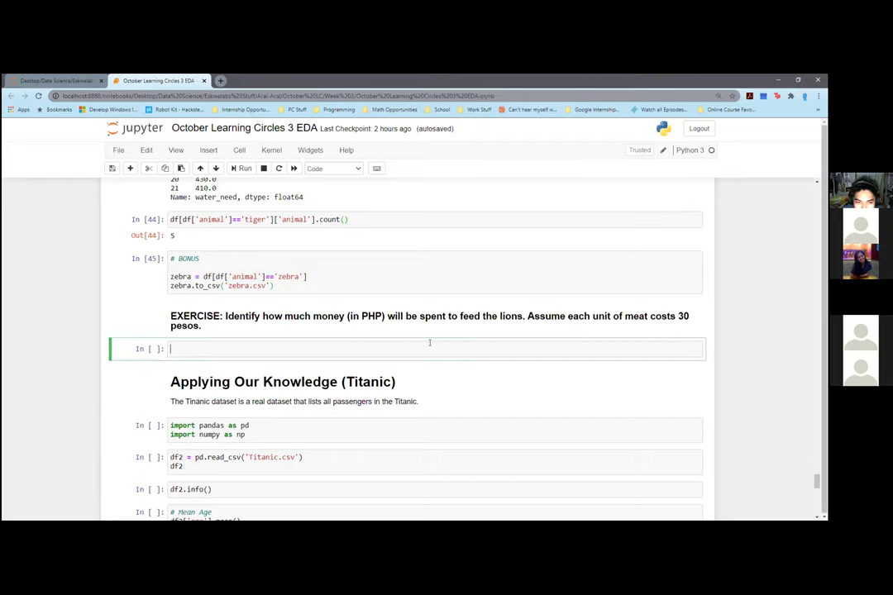
pyautogui.write('df[d')
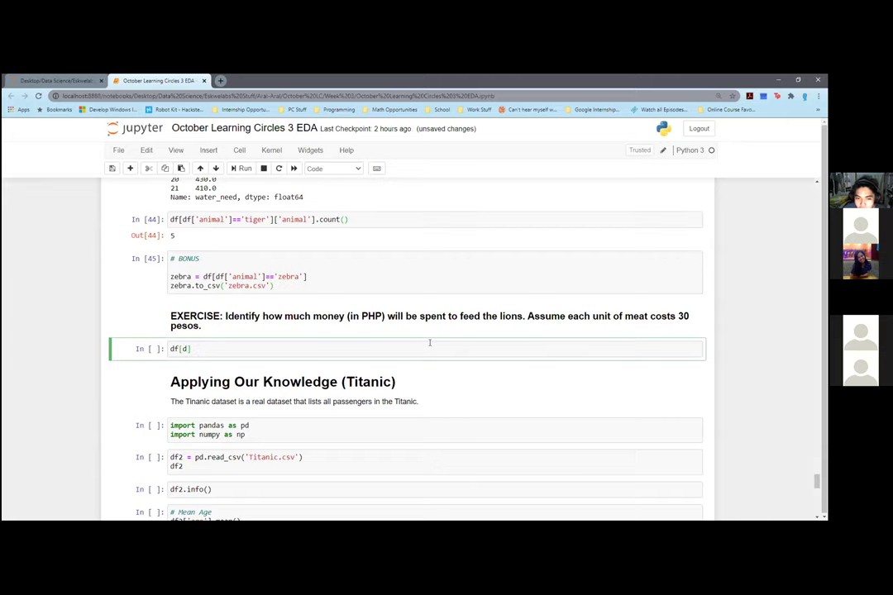
pyautogui.scroll(3, 395, 335)
pyautogui.scroll(3, 393, 337)
pyautogui.scroll(-3, 395, 335)
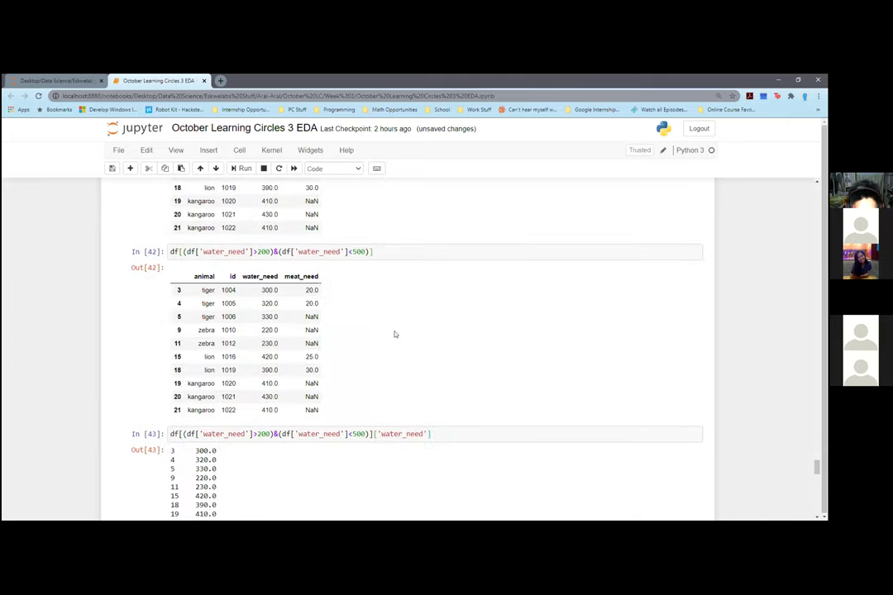
pyautogui.scroll(-3, 394, 341)
pyautogui.write('f')
pyautogui.write("['a")
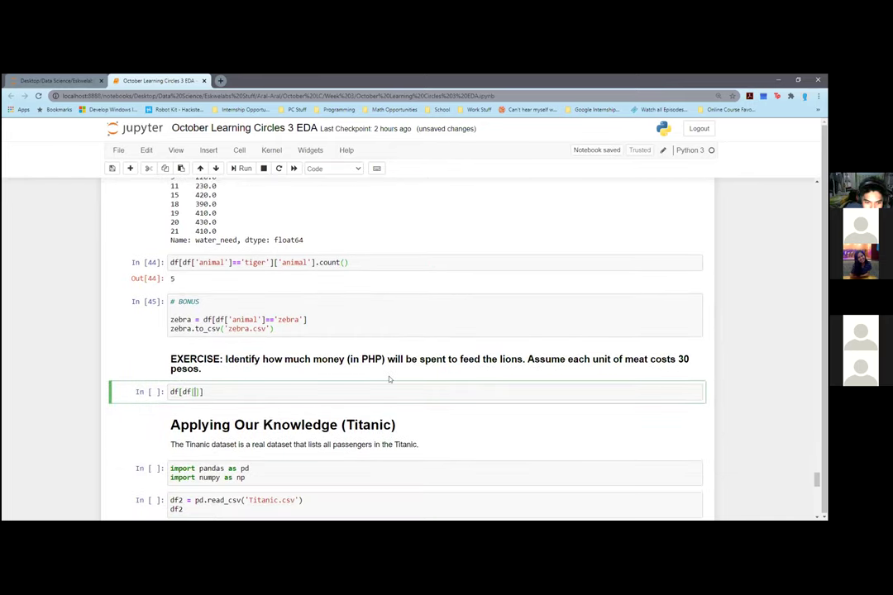
pyautogui.write('nimal')
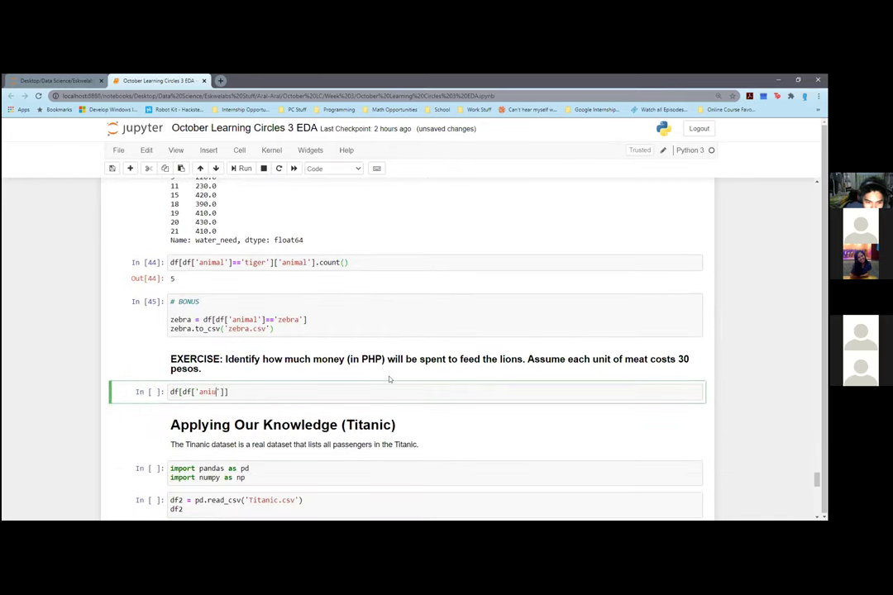
pyautogui.write("'=")
pyautogui.press('BackSpace')
pyautogui.write(']==')
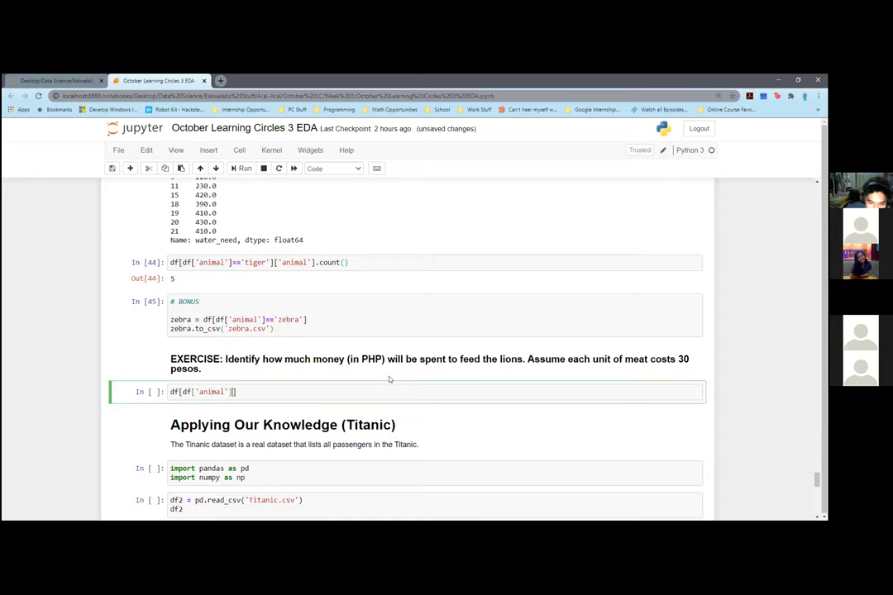
pyautogui.write("'lio")
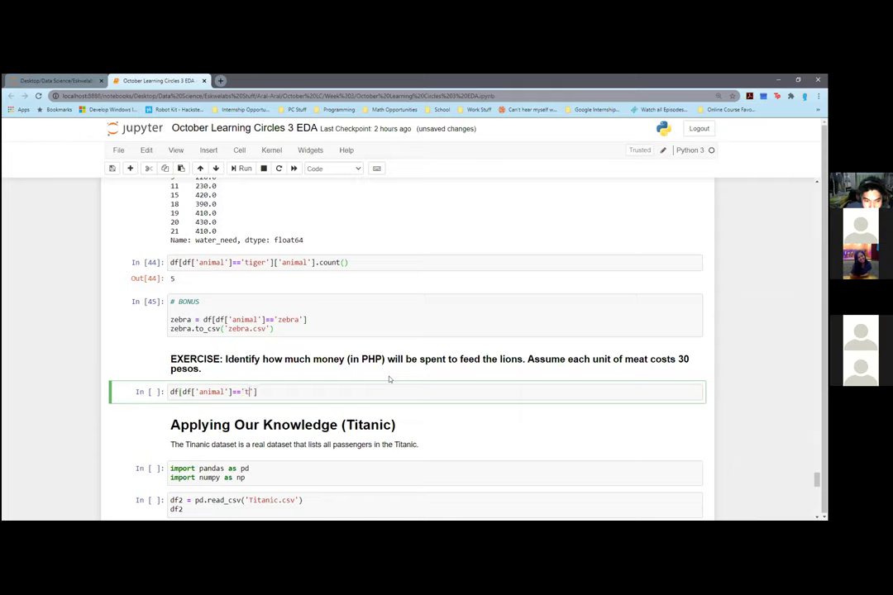
pyautogui.write("n'")
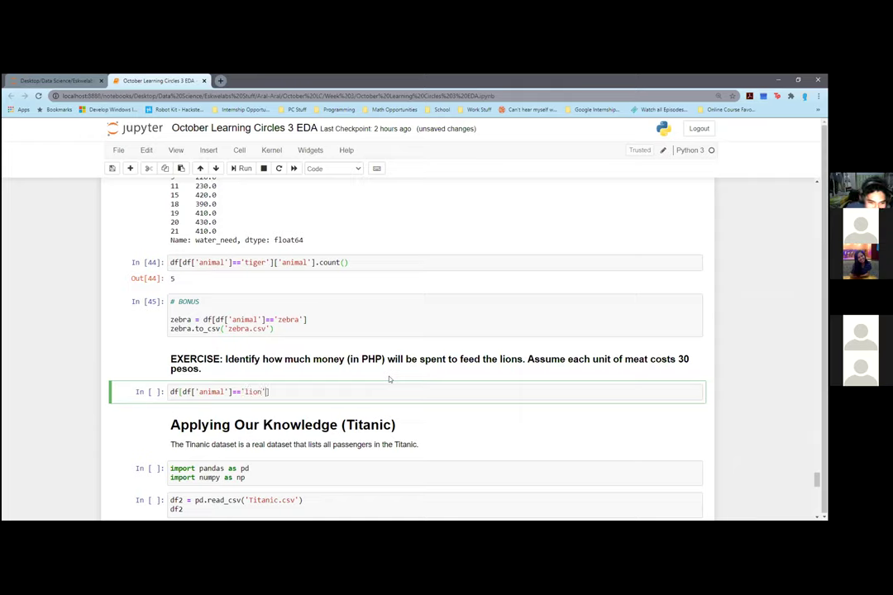
pyautogui.write(']')
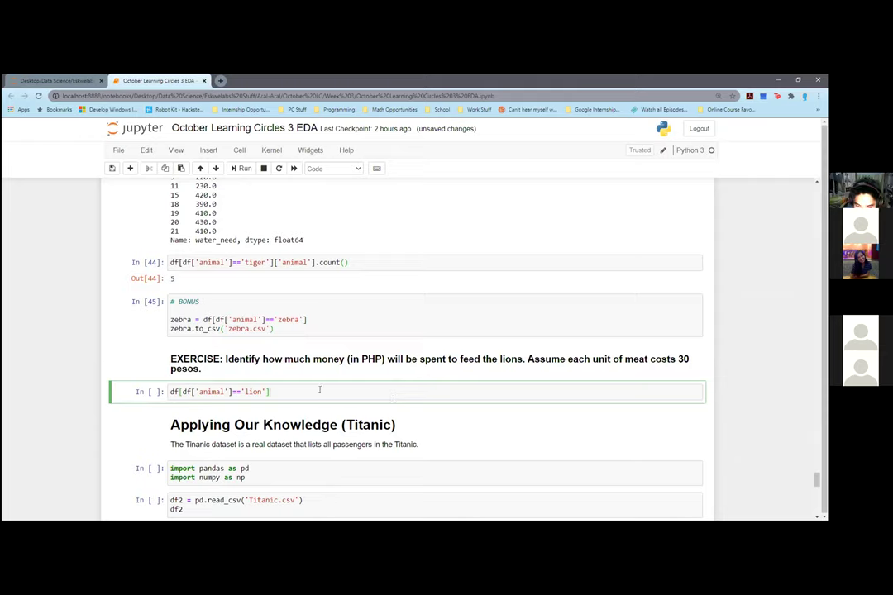
# Step: Append the ['meat_need'] column selection to the lion row filter, checking the column name against the earlier DataFrame output
pyautogui.write("['")
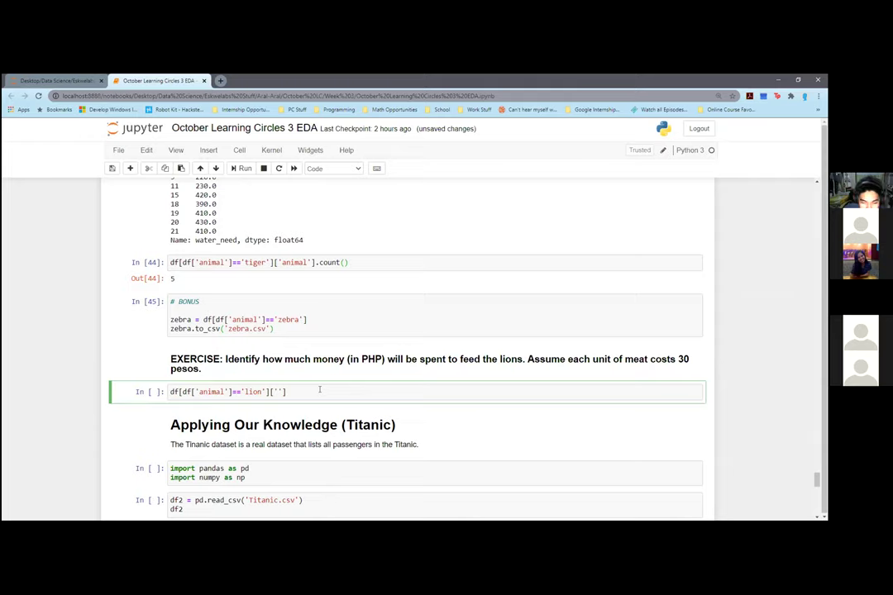
pyautogui.write('meat_ne')
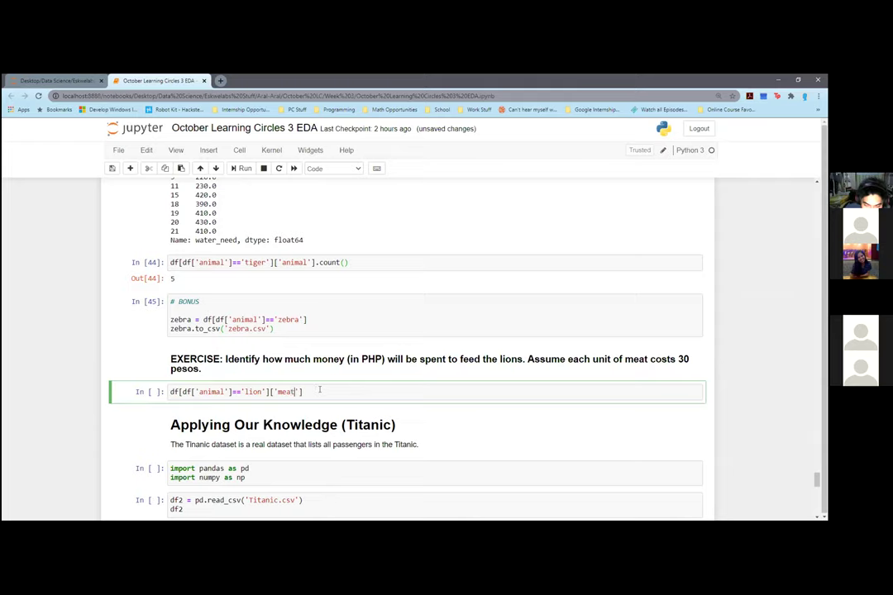
pyautogui.write('ed')
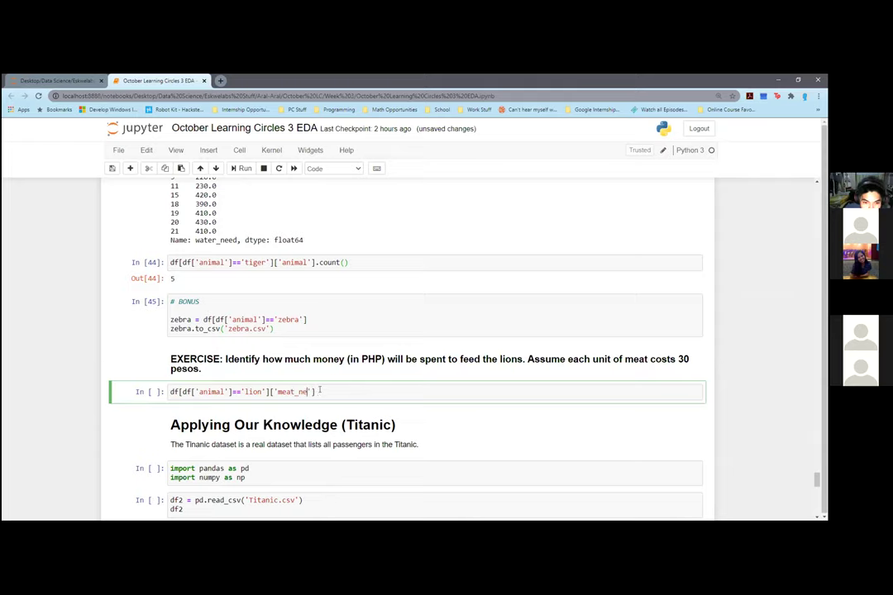
pyautogui.scroll(3, 319, 389)
pyautogui.scroll(4, 331, 388)
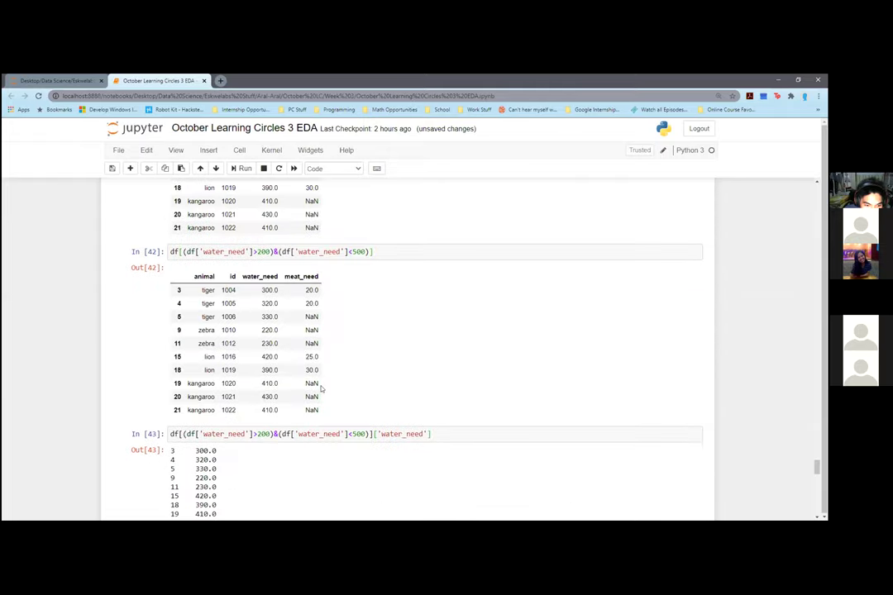
pyautogui.scroll(4, 354, 372)
pyautogui.scroll(-10, 353, 372)
pyautogui.click(331, 389)
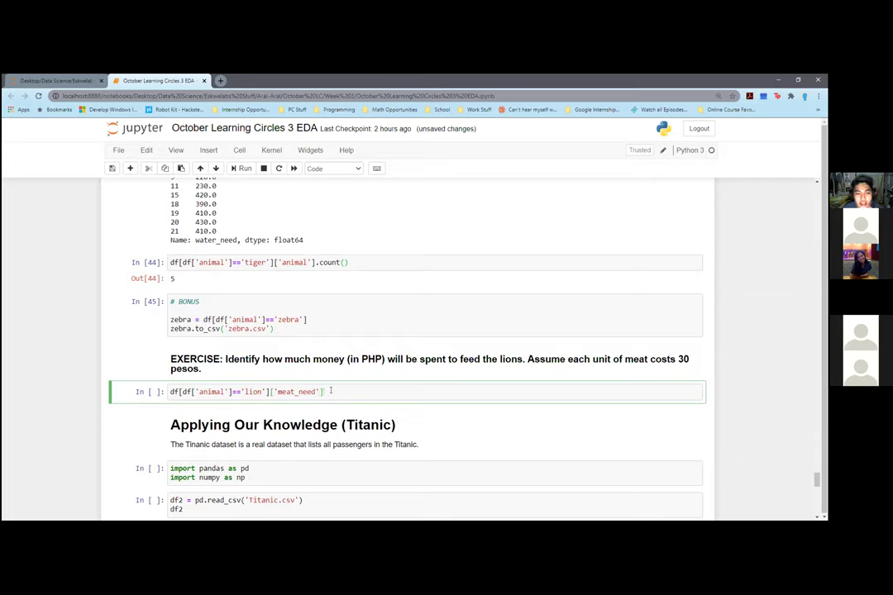
# Step: Complete the lion expression with .sum()*30 and run the cell to compute the feeding cost
pyautogui.write('.')
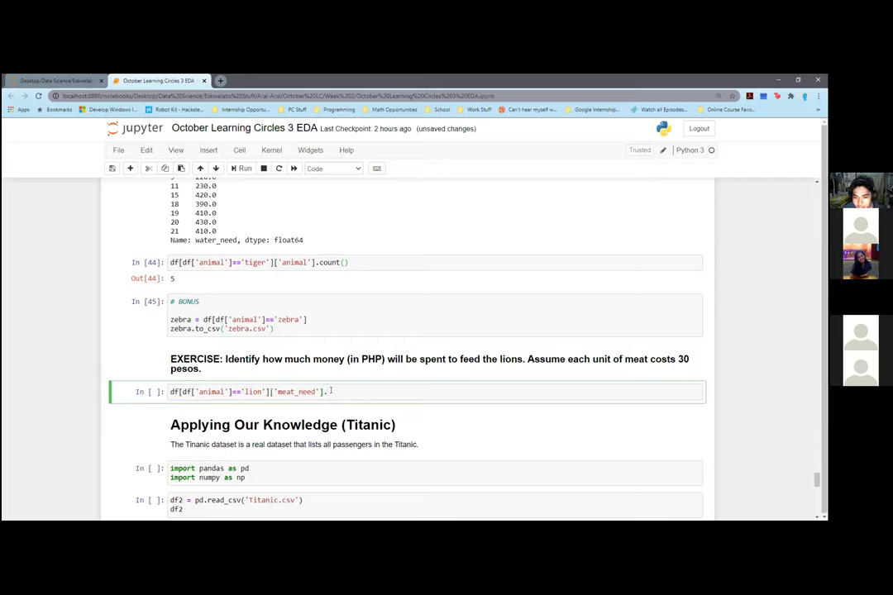
pyautogui.write('s')
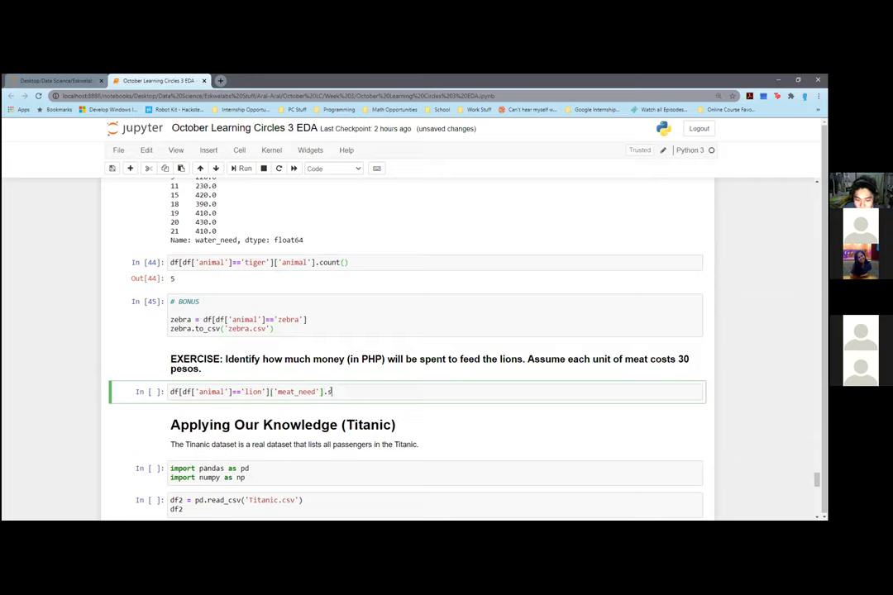
pyautogui.write('um()*30')
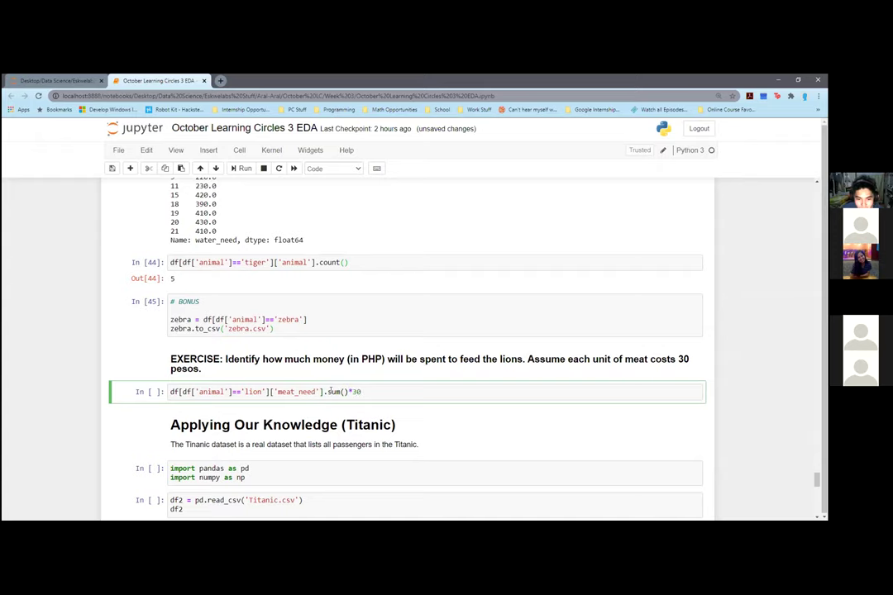
pyautogui.hotkey('shift', 'Return')
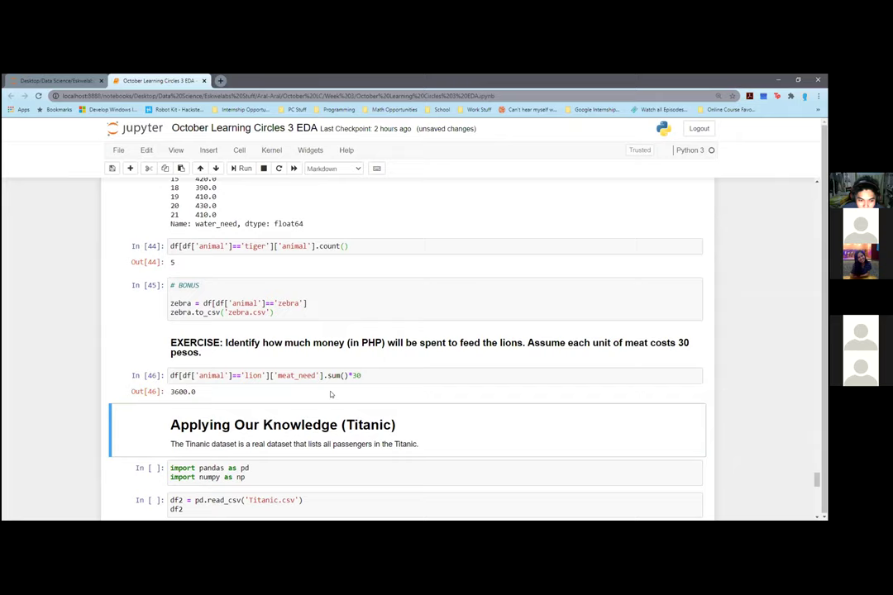
# Step: Highlight the condition df['animal']=='lion' in the feeding cost cell, then clear the highlight
pyautogui.click(331, 394)
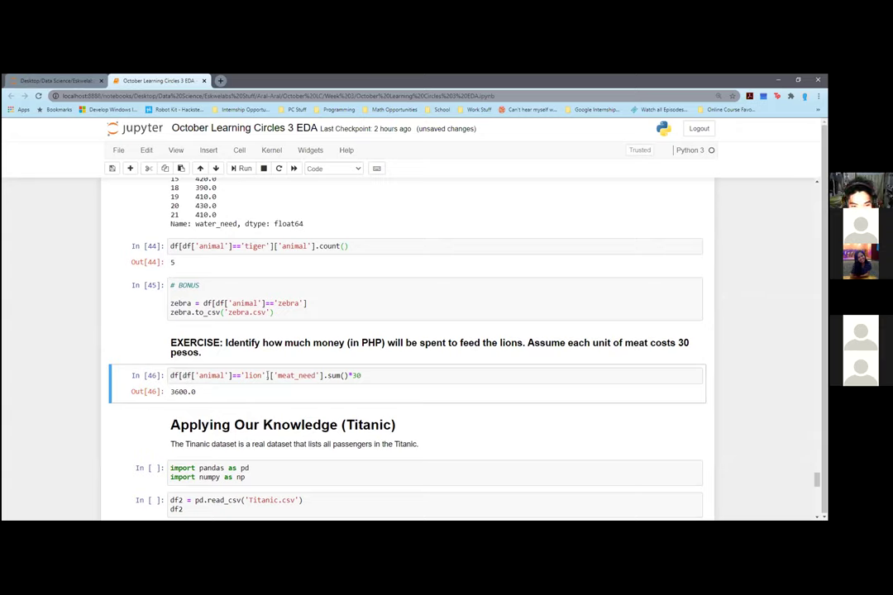
pyautogui.moveTo(265, 376); pyautogui.dragTo(184, 376)
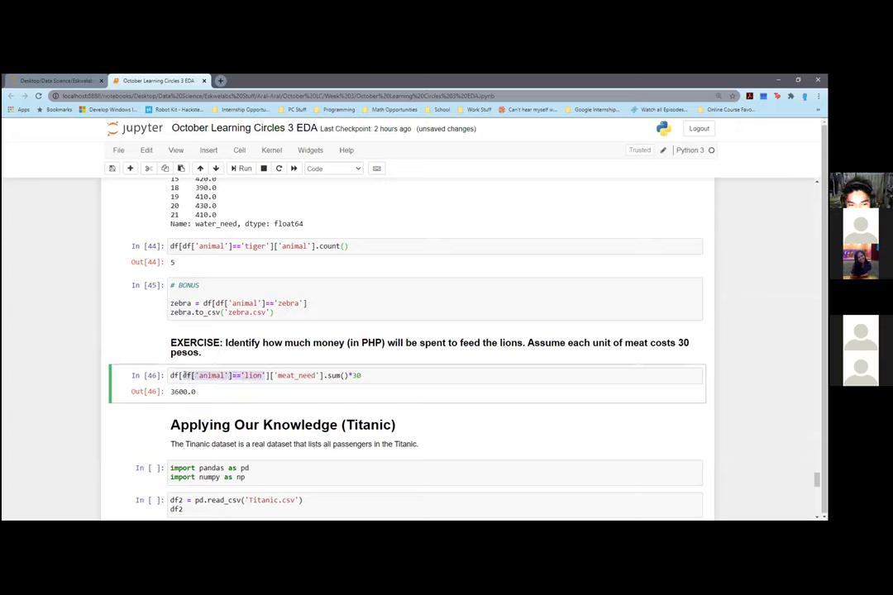
pyautogui.click(618, 367)
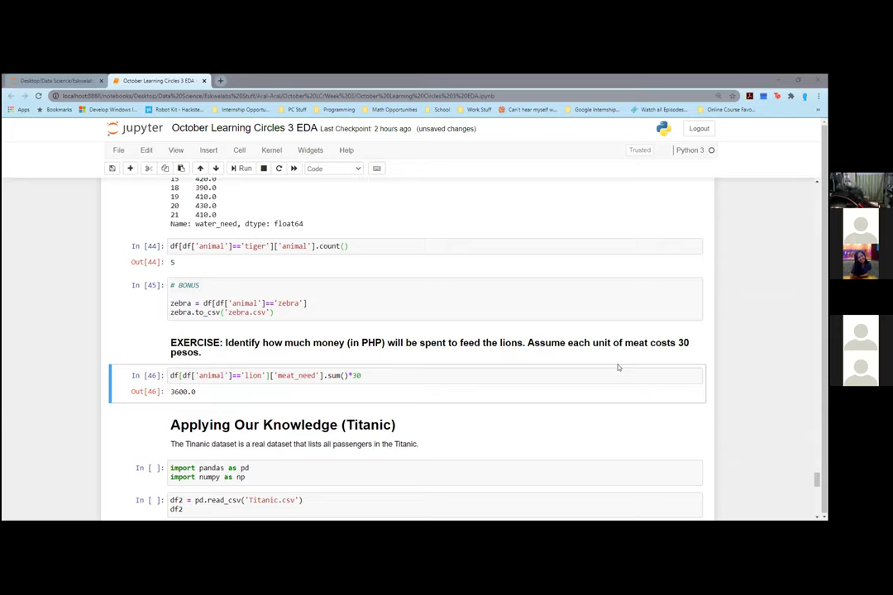
pyautogui.scroll(1, 618, 367)
pyautogui.scroll(-1, 311, 413)
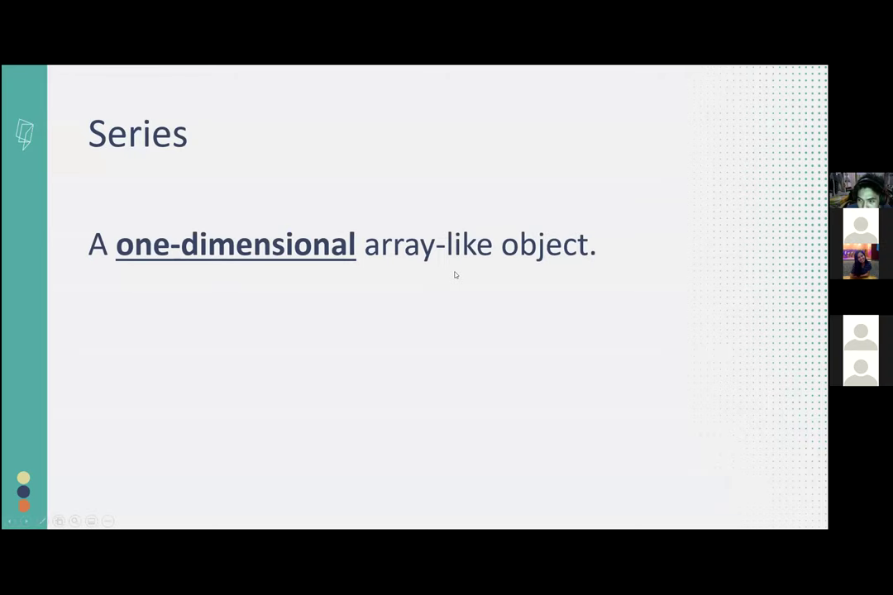
pyautogui.press('Right')
pyautogui.press('Right')
pyautogui.press('Right')
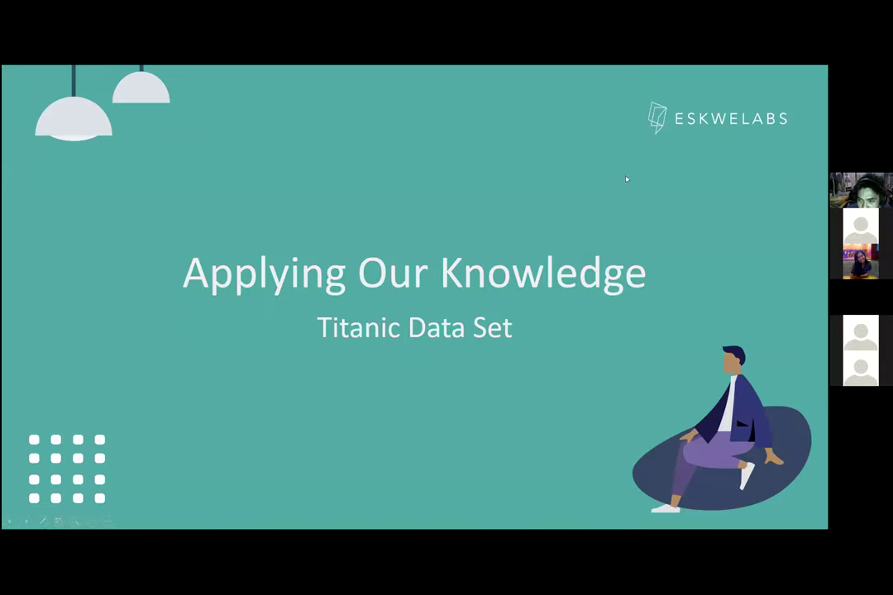
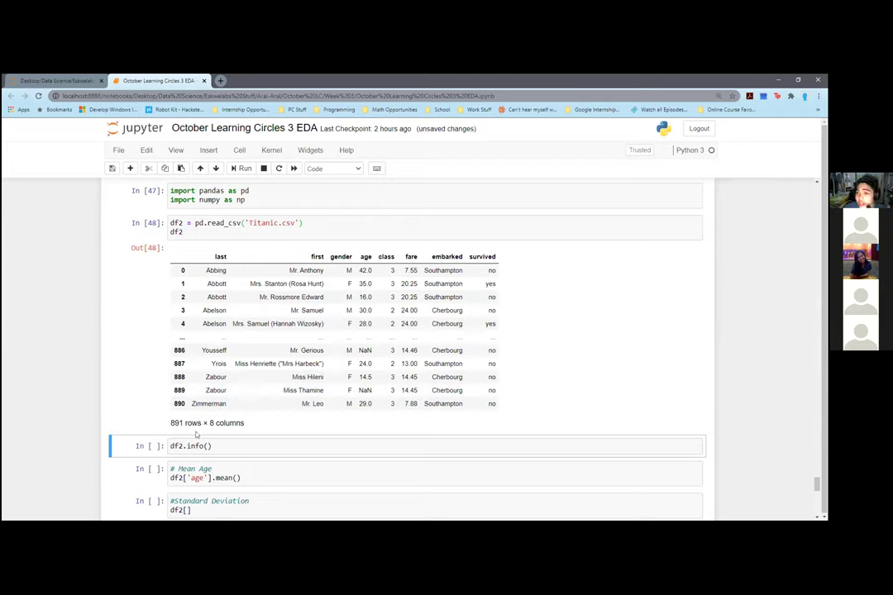
# Step: Look over the loaded Titanic DataFrame and run the df2.info() cell beneath it
pyautogui.scroll(-1, 553, 365)
pyautogui.scroll(2, 545, 369)
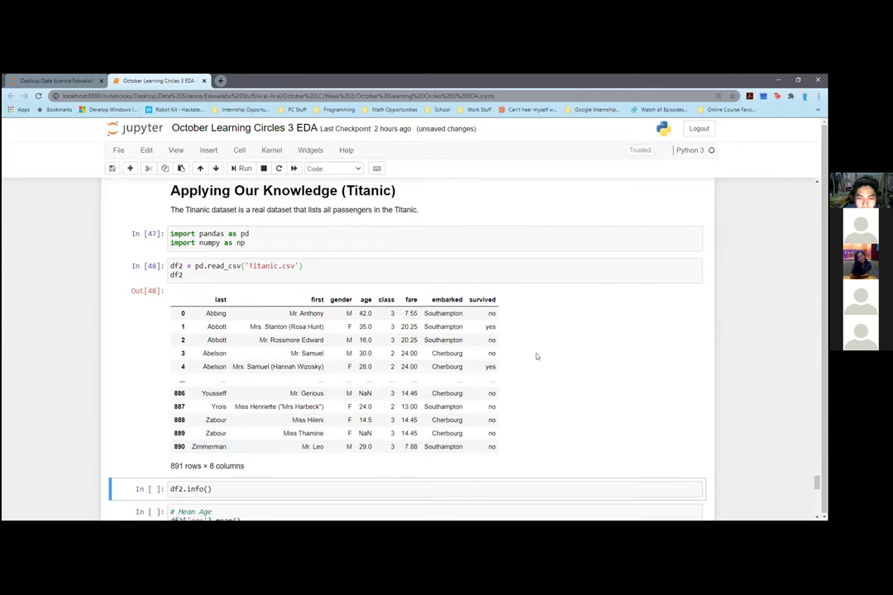
pyautogui.scroll(-2, 314, 481)
pyautogui.click(271, 399)
pyautogui.scroll(1, 268, 404)
pyautogui.scroll(-1, 266, 407)
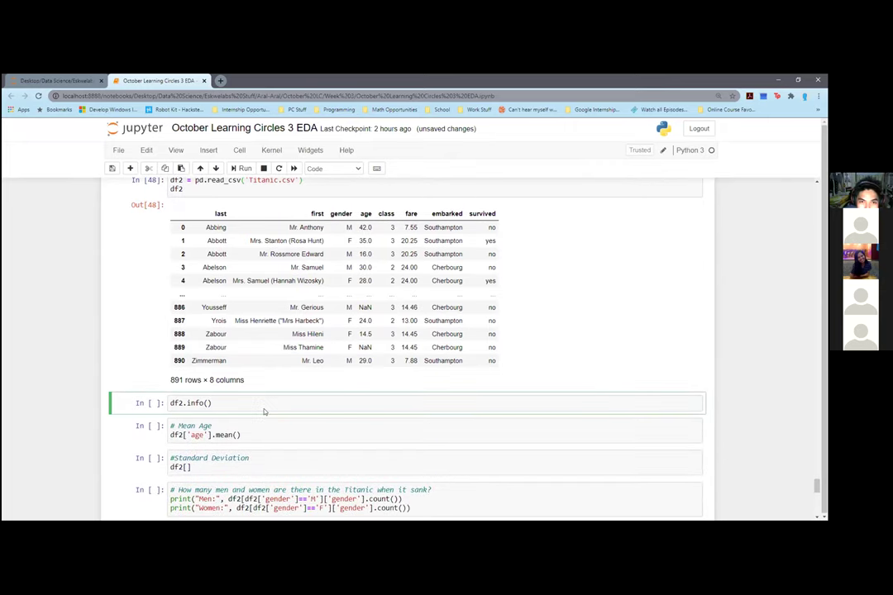
pyautogui.scroll(-1, 264, 411)
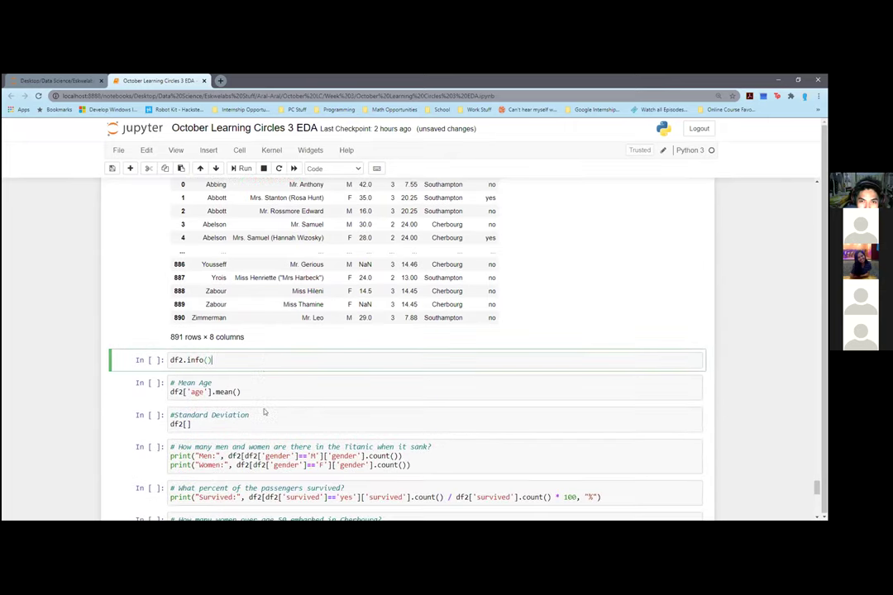
pyautogui.click(225, 363)
pyautogui.hotkey('shift', 'Return')
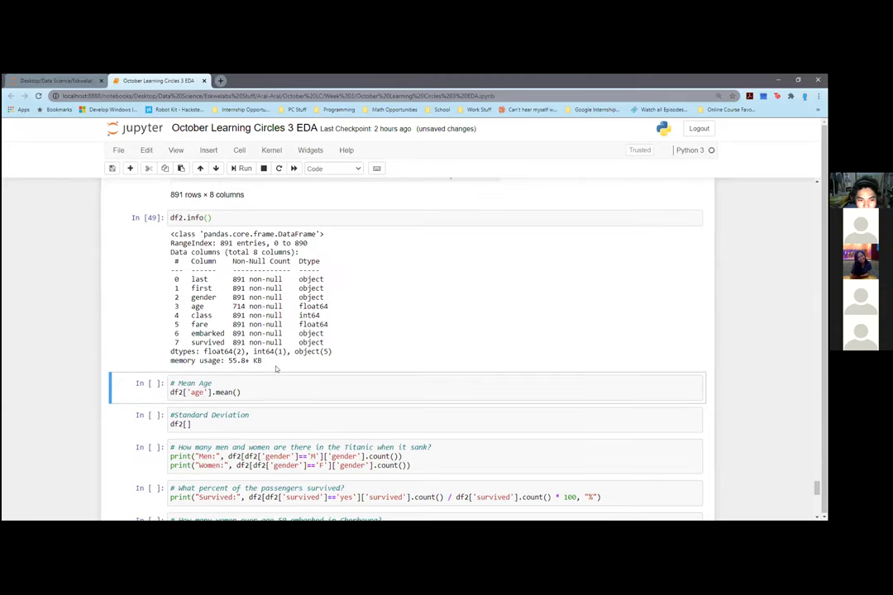
# Step: Examine the columns, non-null counts and data types in the df2.info() output
pyautogui.moveTo(333, 344)
pyautogui.mouseDown()
pyautogui.moveTo(176, 329)
pyautogui.moveTo(176, 282)
pyautogui.moveTo(329, 335)
pyautogui.mouseUp()
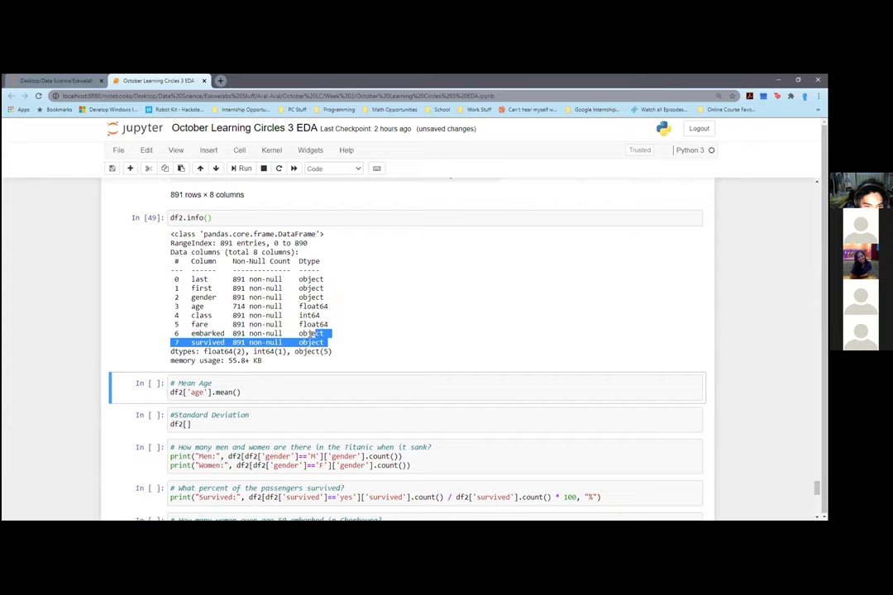
pyautogui.click(280, 285)
pyautogui.moveTo(298, 305)
pyautogui.mouseDown()
pyautogui.moveTo(229, 305)
pyautogui.moveTo(299, 305)
pyautogui.mouseUp()
# Step: Run the Mean Age cell containing df2['age'].mean()
pyautogui.click(260, 392)
pyautogui.scroll(1, 263, 376)
pyautogui.scroll(-3, 262, 376)
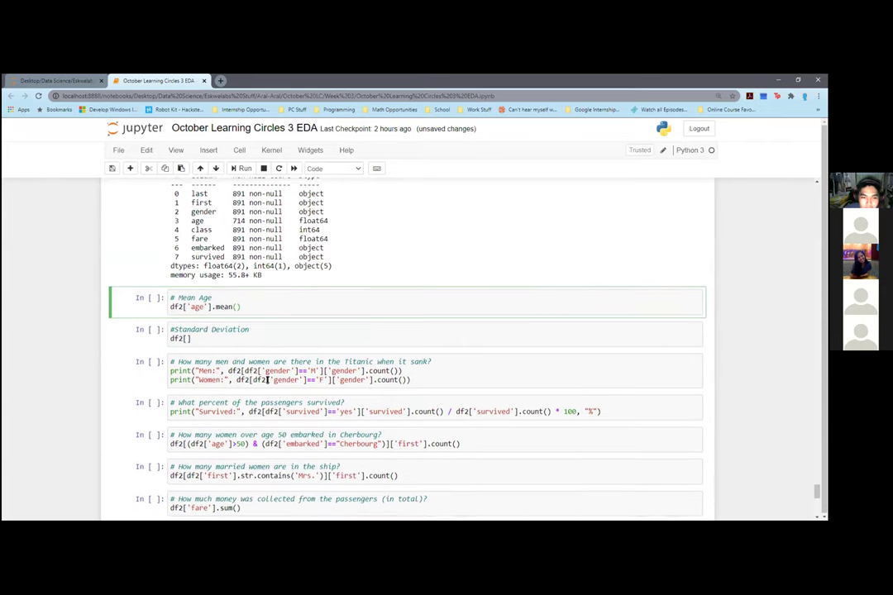
pyautogui.scroll(2, 267, 379)
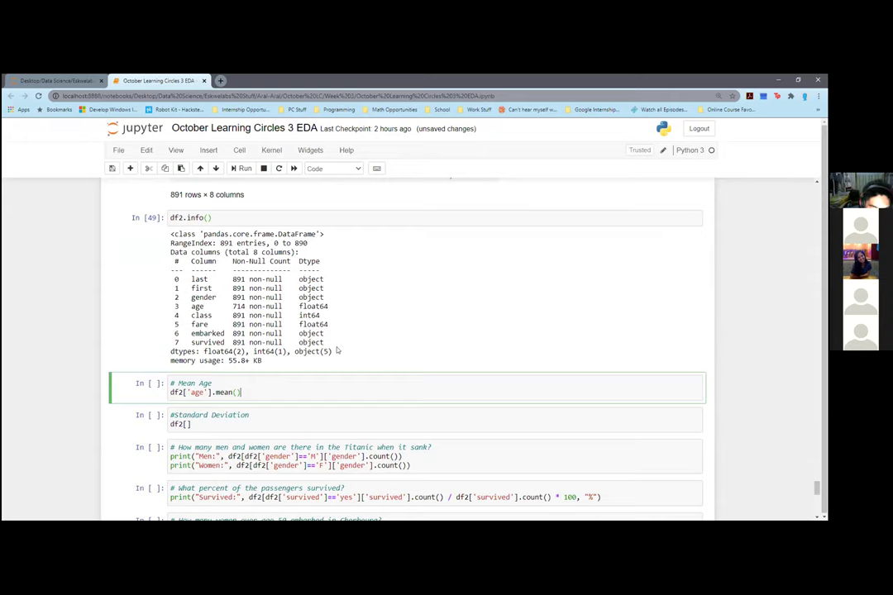
pyautogui.scroll(1, 335, 343)
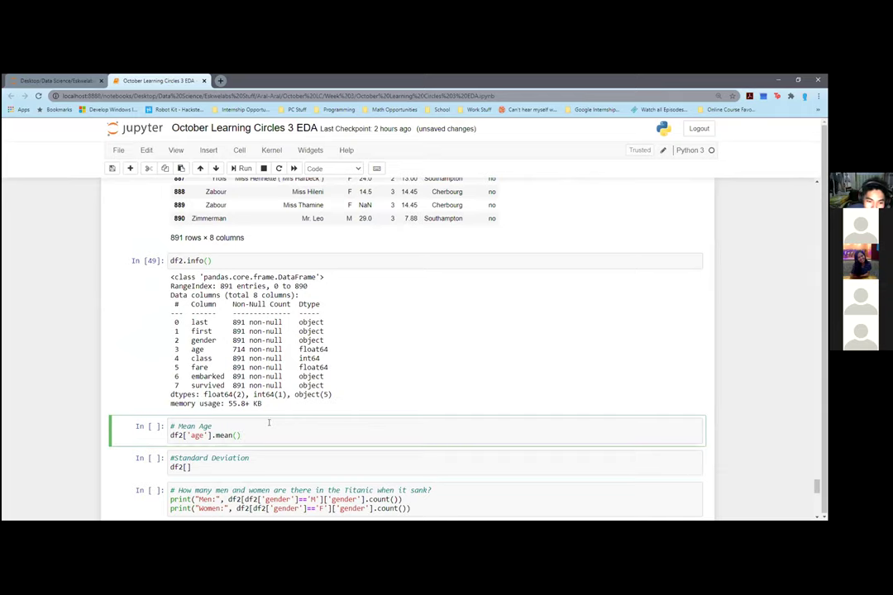
pyautogui.hotkey('ctrl', 'Return')
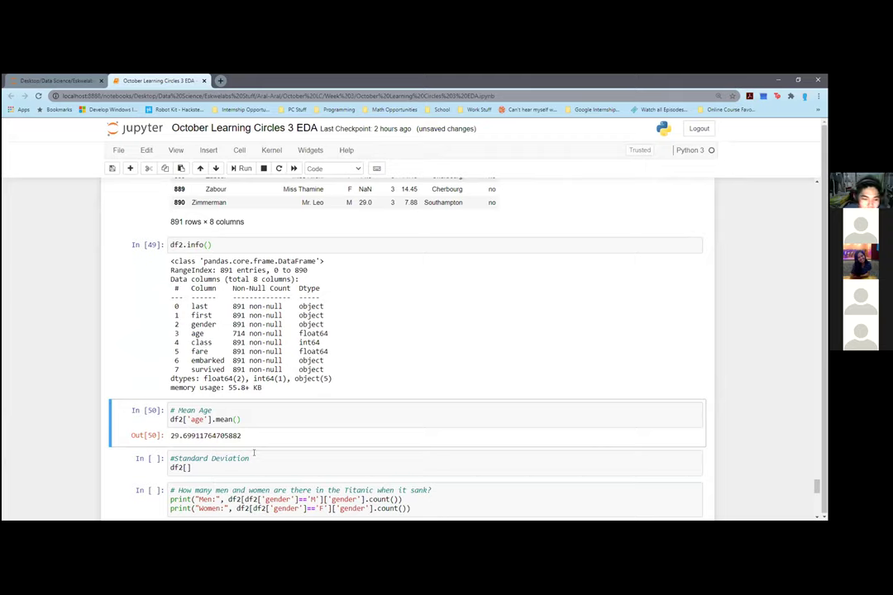
# Step: Complete the Standard Deviation cell as df2['age'].std() and run it
pyautogui.click(272, 462)
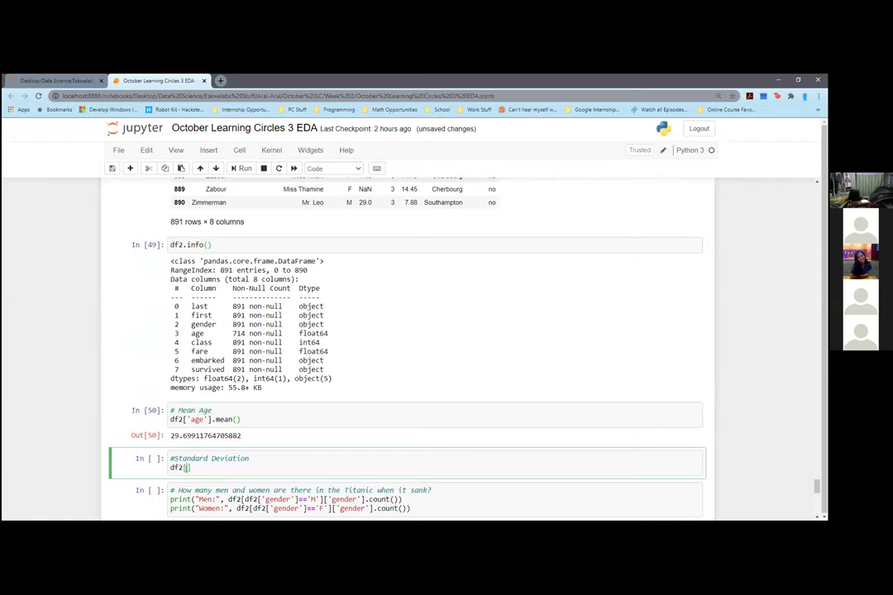
pyautogui.write("'age")
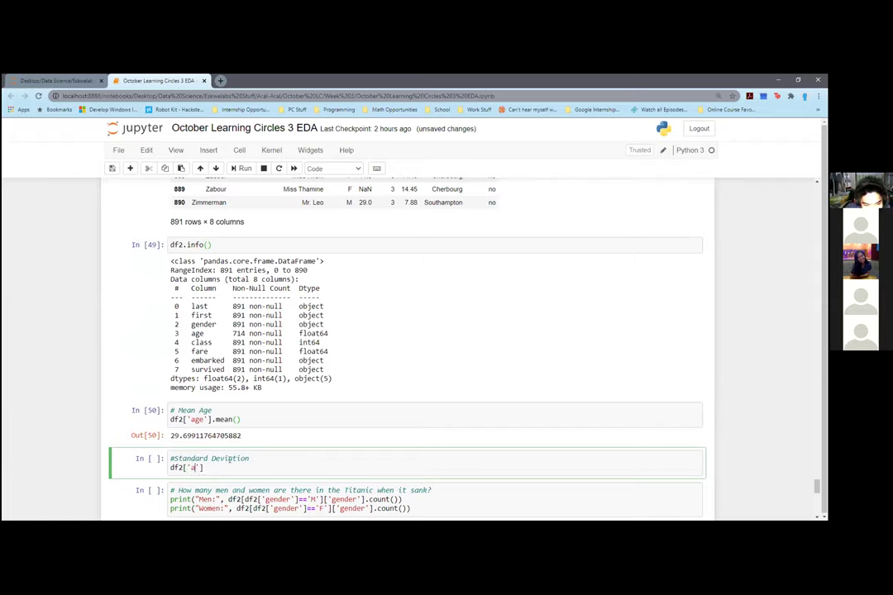
pyautogui.write("'].")
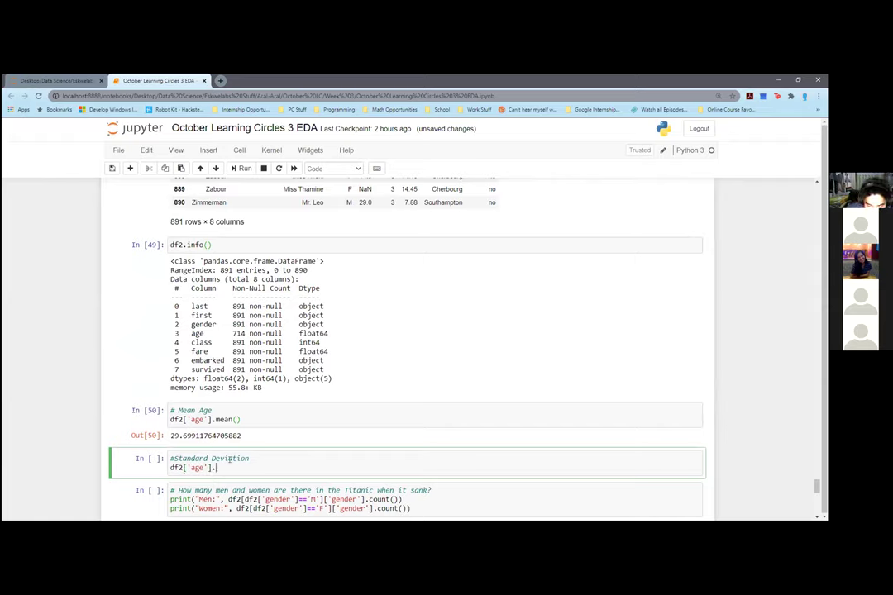
pyautogui.write('std(')
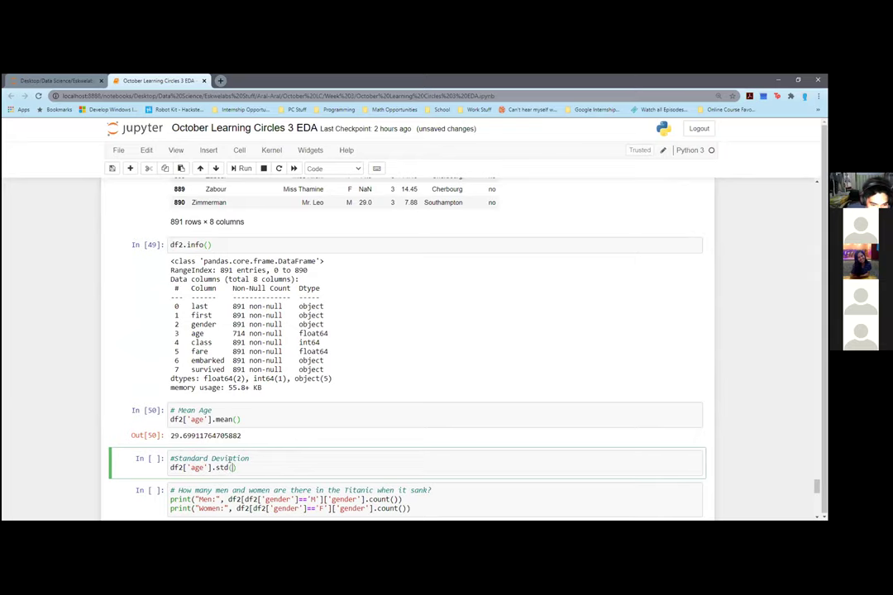
pyautogui.hotkey('shift', 'Return')
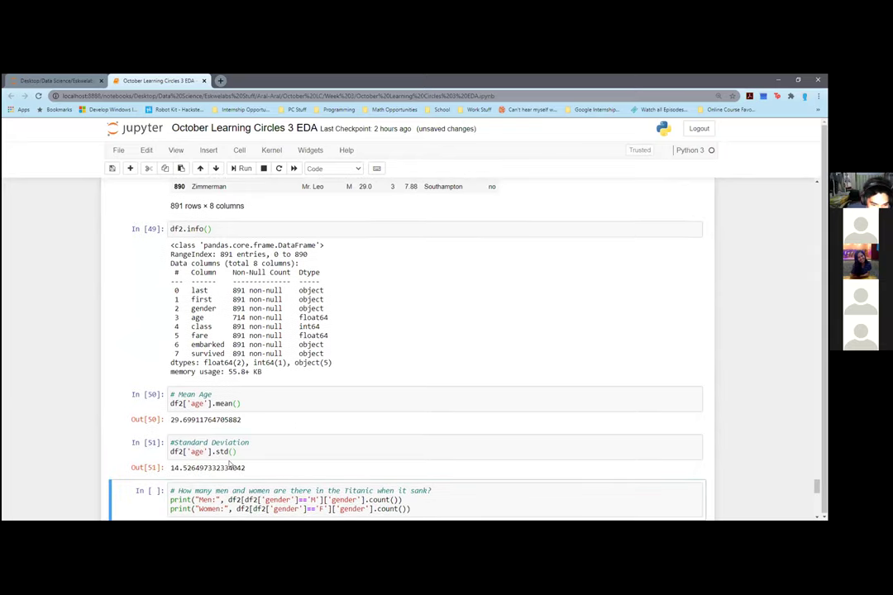
# Step: Review the mean and standard deviation results for the passengers' age alongside the DataFrame info
pyautogui.click(246, 452)
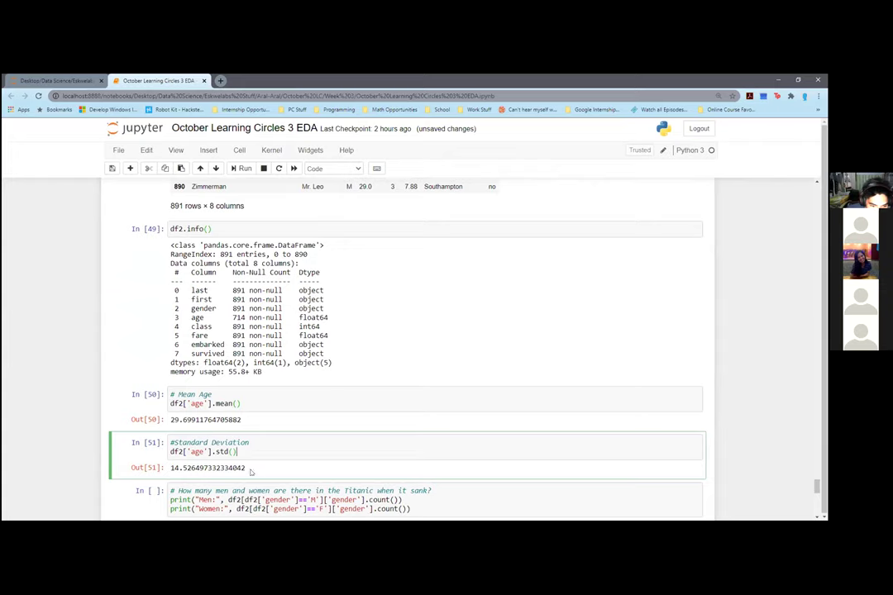
pyautogui.press('Escape')
pyautogui.press('Up')
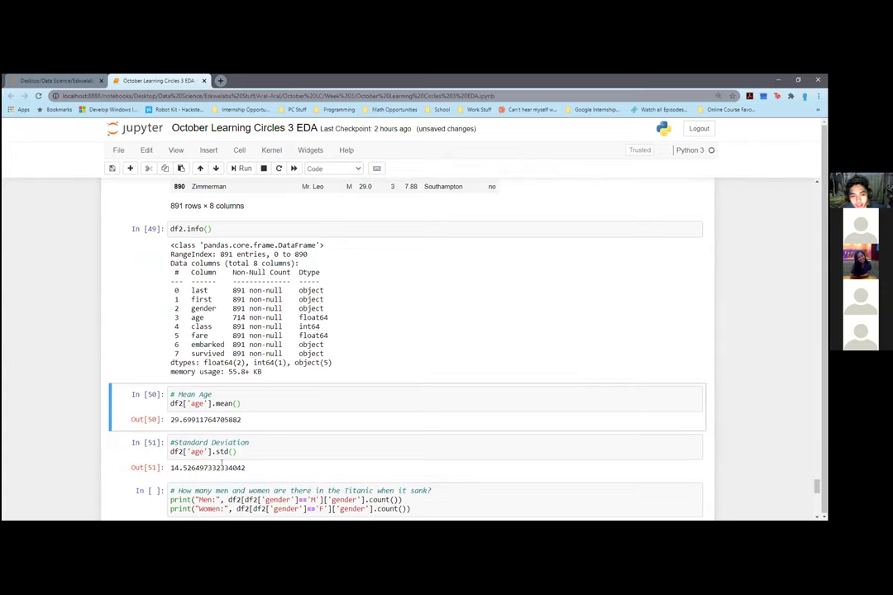
pyautogui.scroll(1, 217, 452)
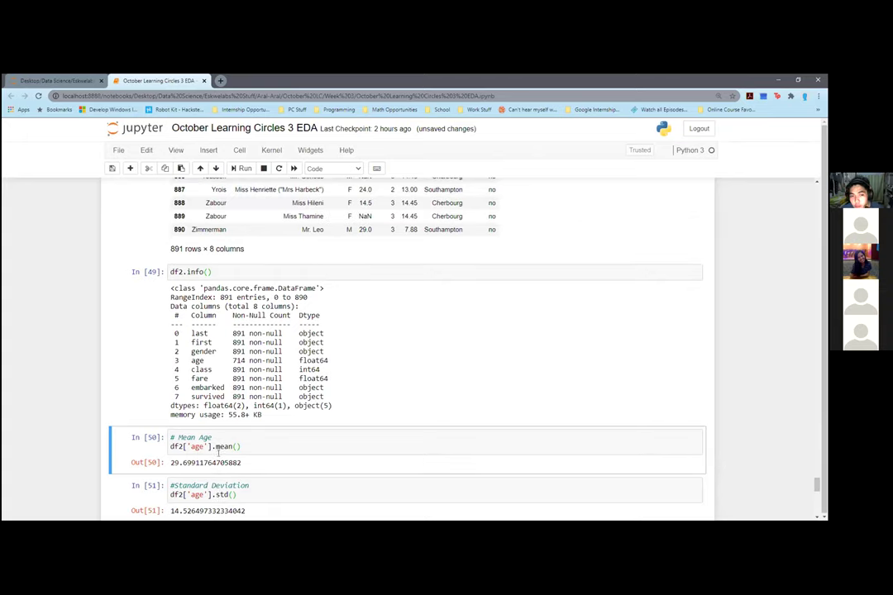
pyautogui.scroll(-1, 240, 447)
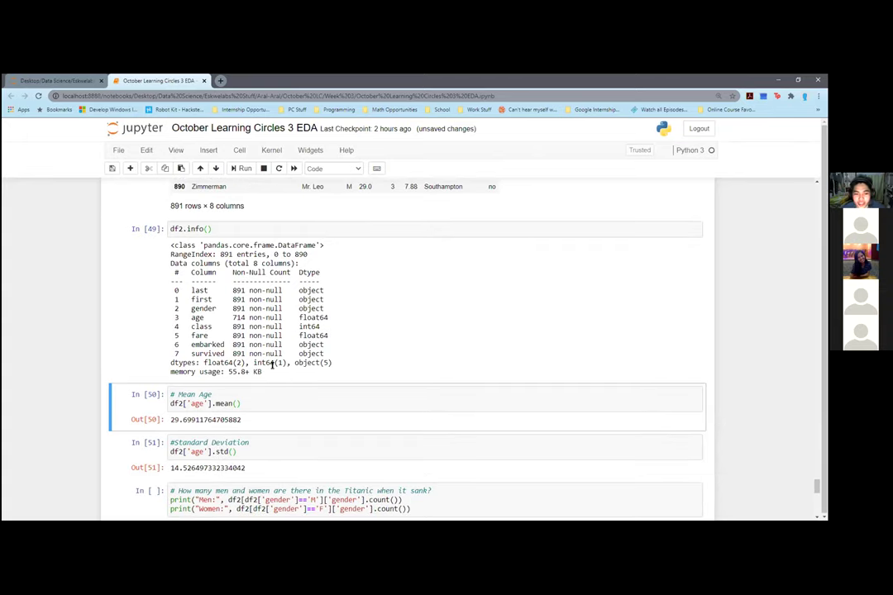
pyautogui.click(250, 454)
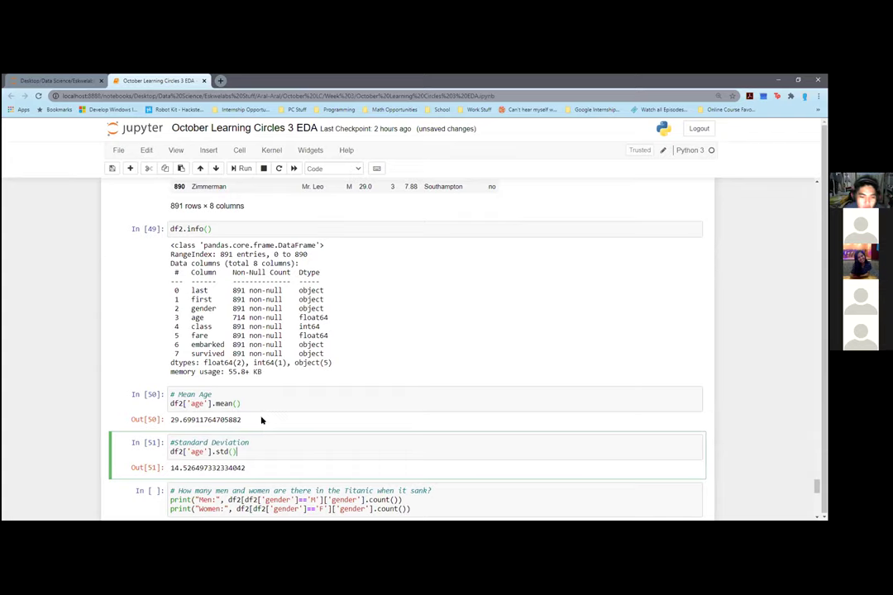
pyautogui.scroll(-1, 258, 418)
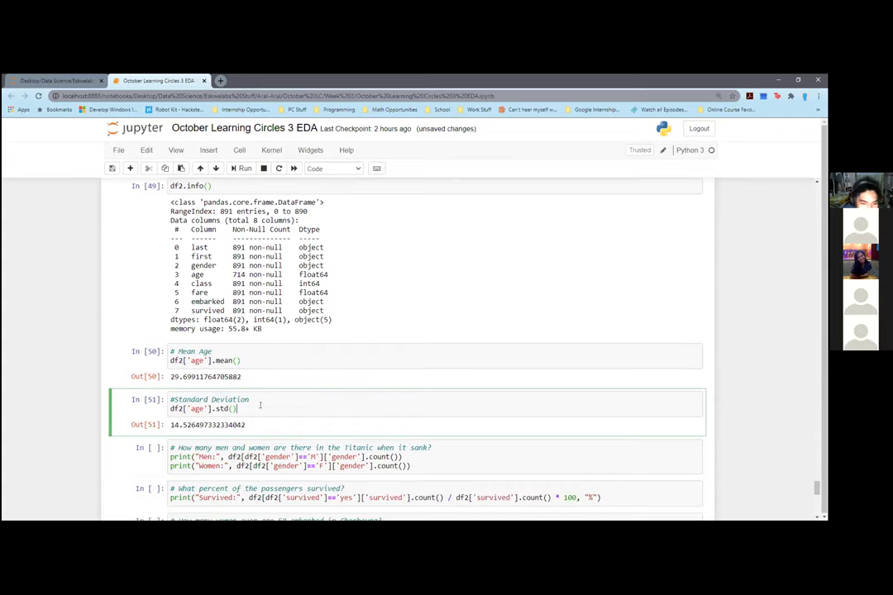
# Step: Check the gender codes in the Titanic table and run the cell counting the men and women aboard
pyautogui.scroll(1, 347, 397)
pyautogui.scroll(-3, 414, 385)
pyautogui.click(437, 381)
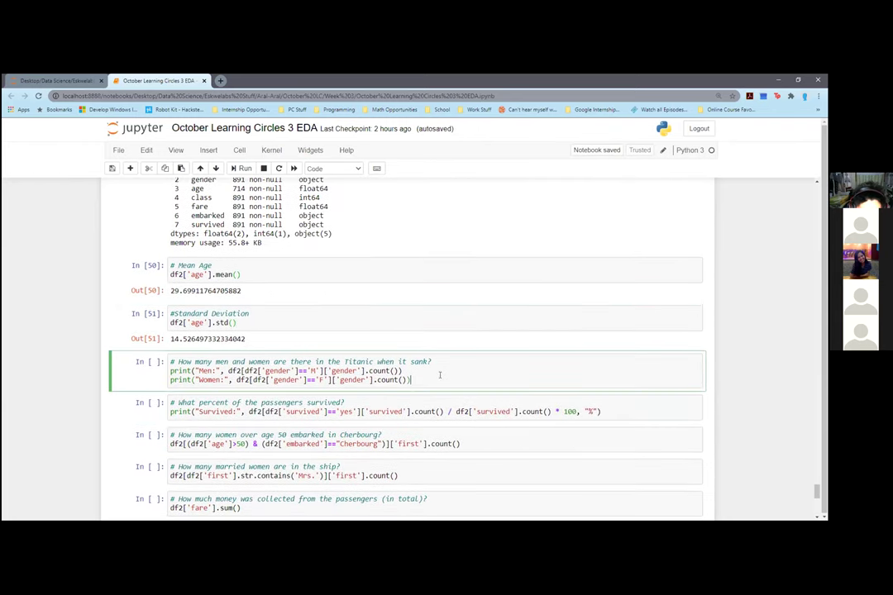
pyautogui.click(420, 370)
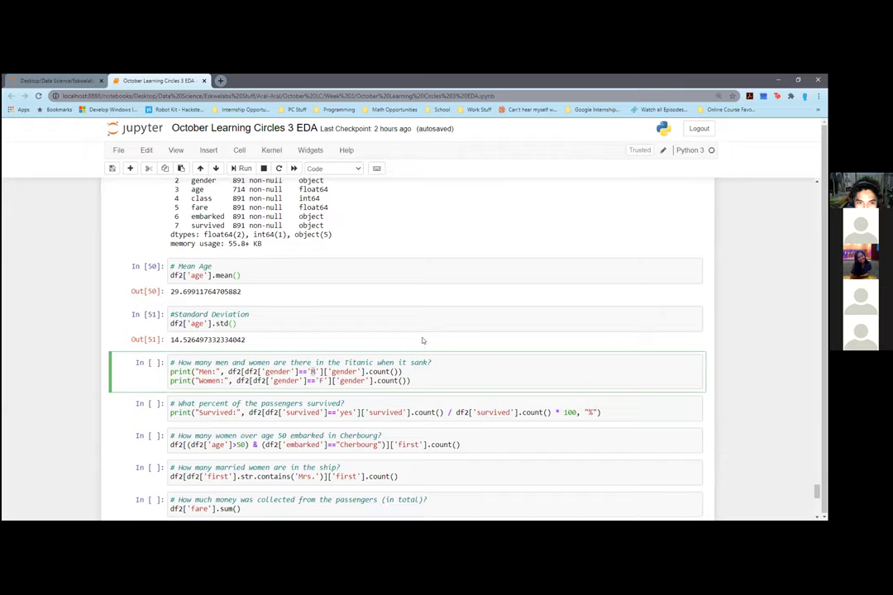
pyautogui.scroll(5, 420, 341)
pyautogui.scroll(5, 418, 341)
pyautogui.scroll(-3, 350, 230)
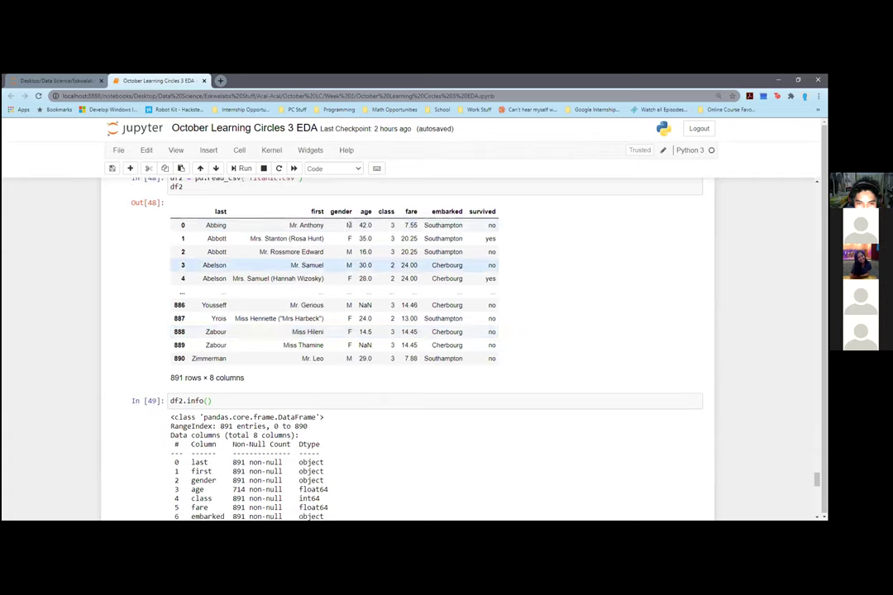
pyautogui.scroll(-6, 355, 376)
pyautogui.scroll(4, 348, 449)
pyautogui.scroll(2, 348, 449)
pyautogui.scroll(-6, 315, 362)
pyautogui.click(435, 423)
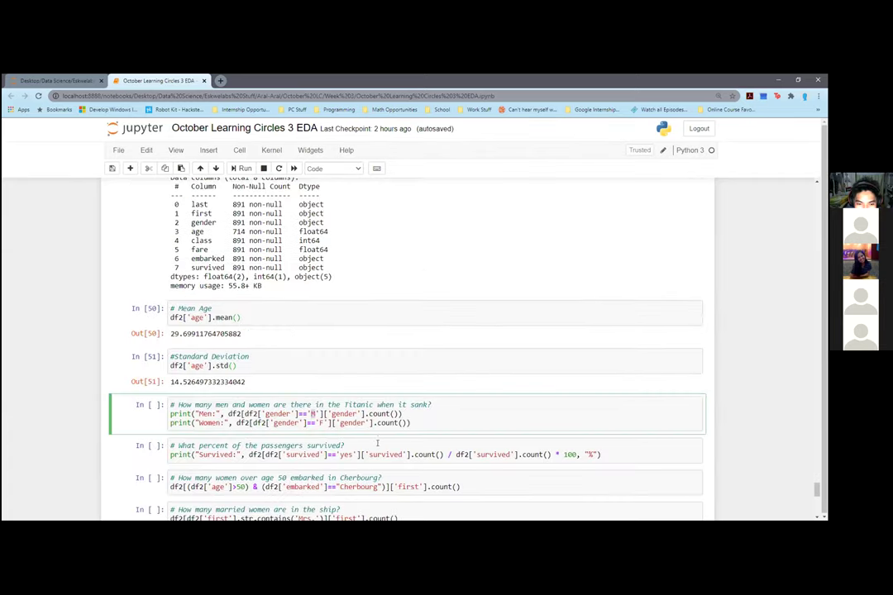
pyautogui.hotkey('shift', 'Return')
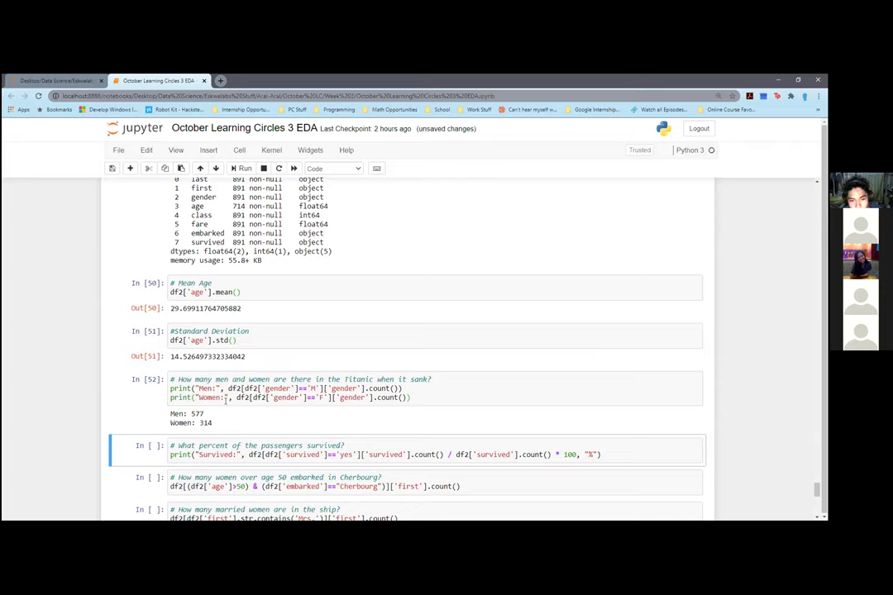
# Step: Run the cell that prints what percent of the passengers survived
pyautogui.click(261, 429)
pyautogui.scroll(-2, 265, 397)
pyautogui.click(199, 369)
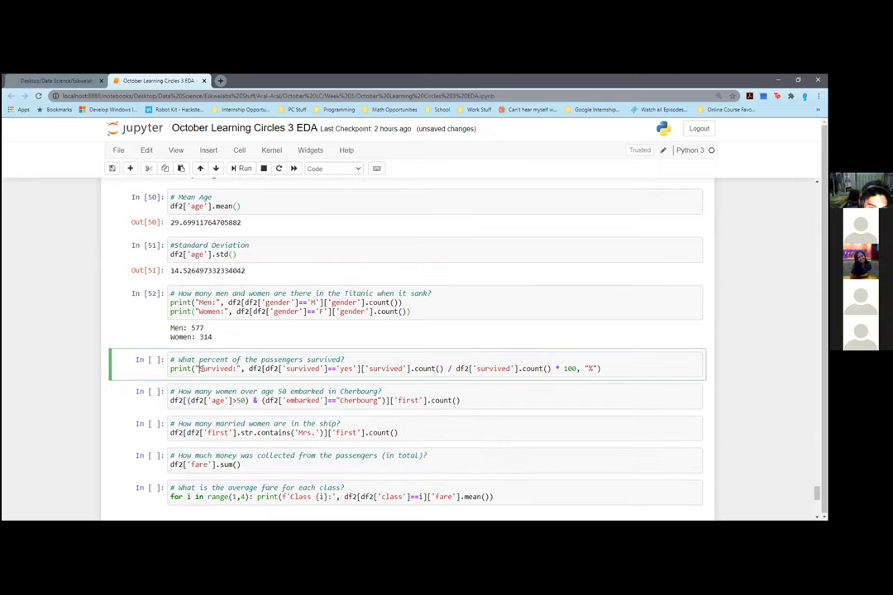
pyautogui.click(621, 364)
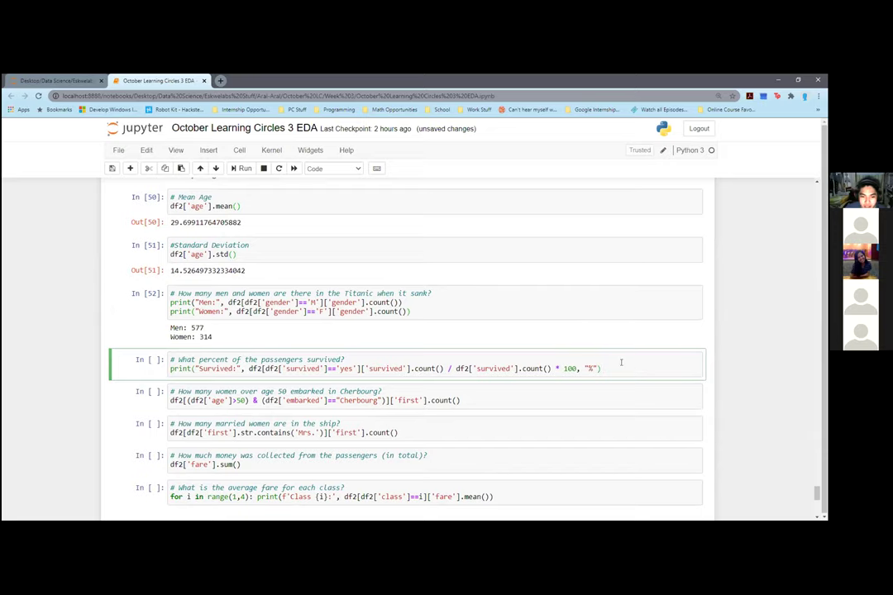
pyautogui.hotkey('shift', 'Return')
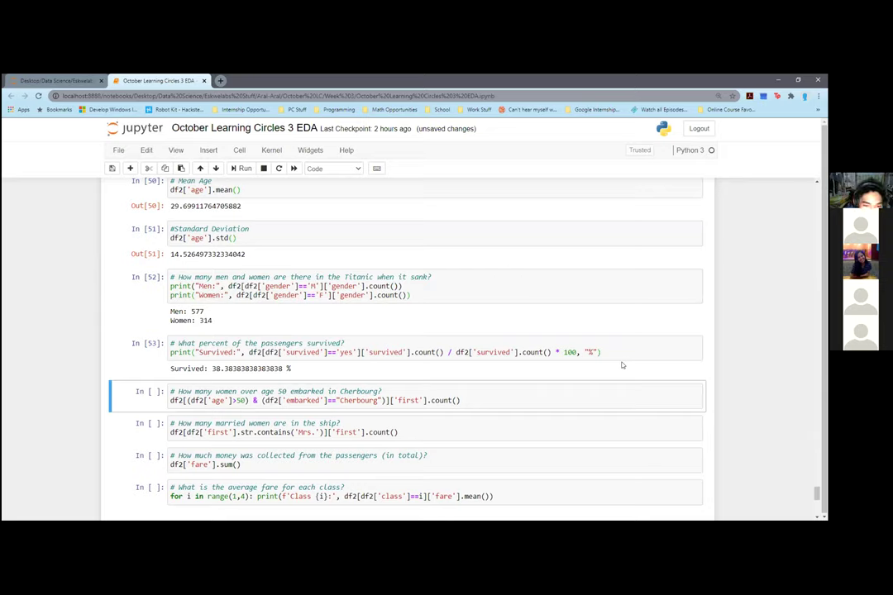
# Step: Review the age and embarked conditions in the cell on women over 50 from Cherbourg and run it
pyautogui.click(479, 403)
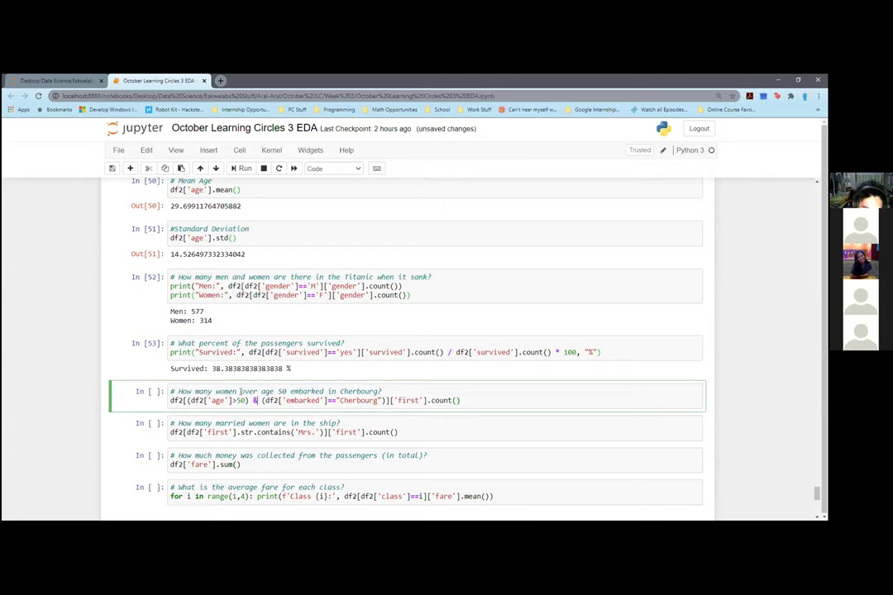
pyautogui.moveTo(248, 400); pyautogui.dragTo(186, 401)
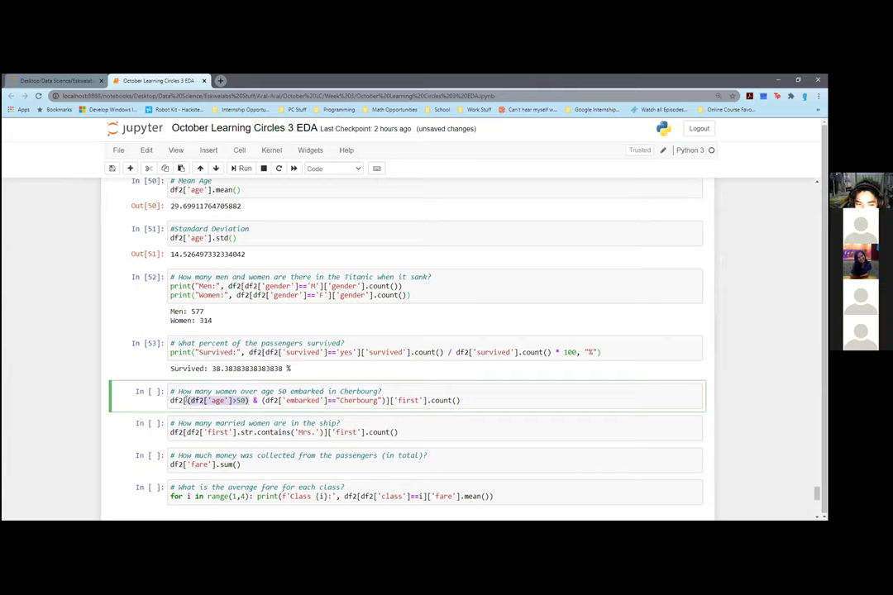
pyautogui.click(248, 400)
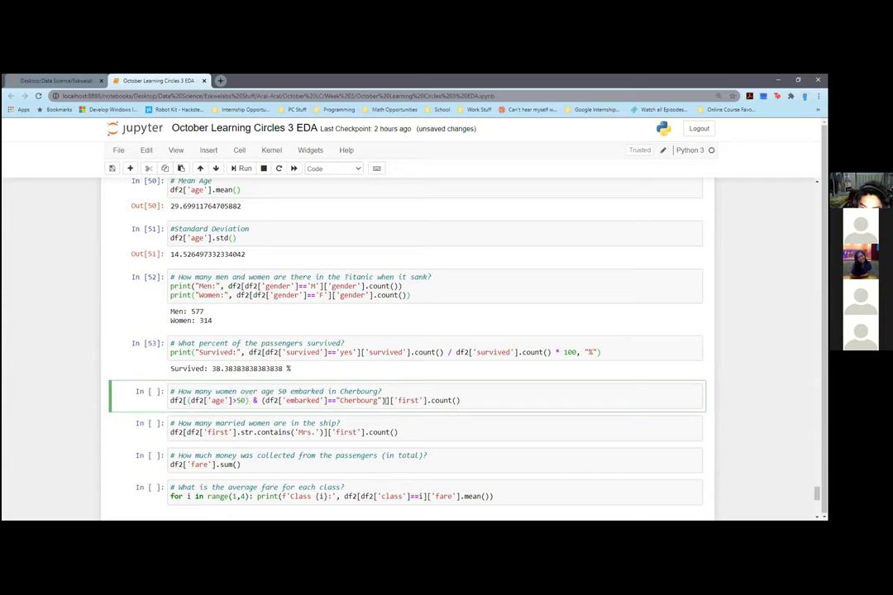
pyautogui.click(424, 401)
pyautogui.click(467, 399)
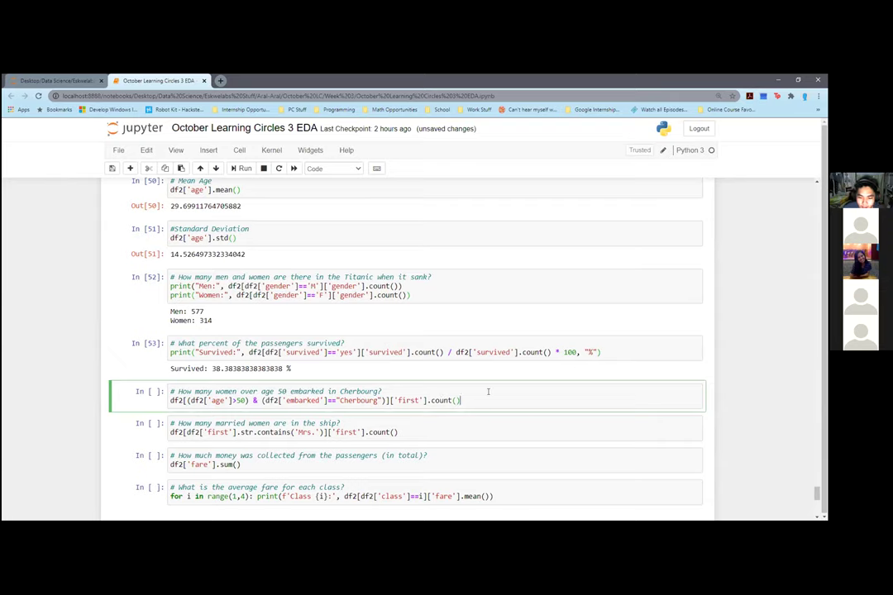
pyautogui.hotkey('shift', 'Return')
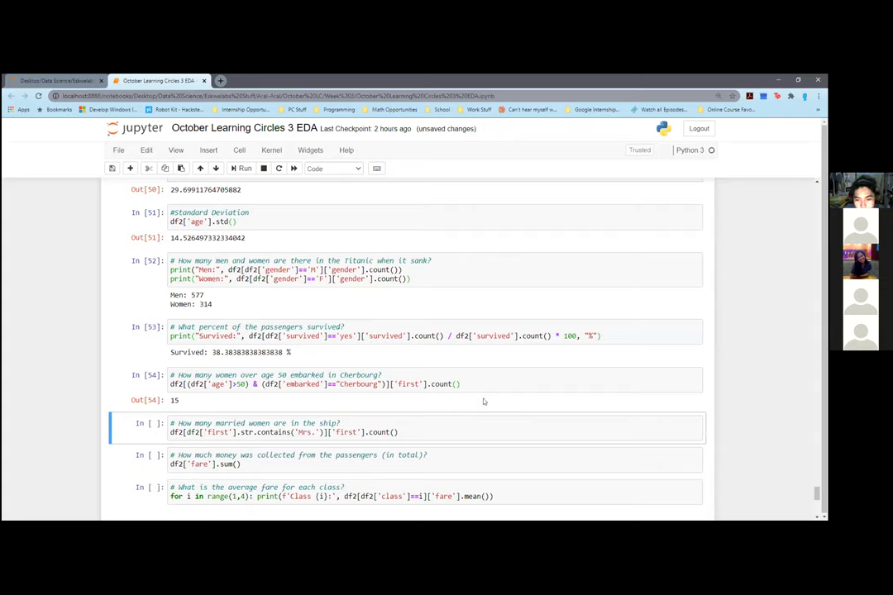
# Step: Remove .count() from the Cherbourg cell and rerun it to list the matching first names
pyautogui.moveTo(460, 385); pyautogui.dragTo(428, 385)
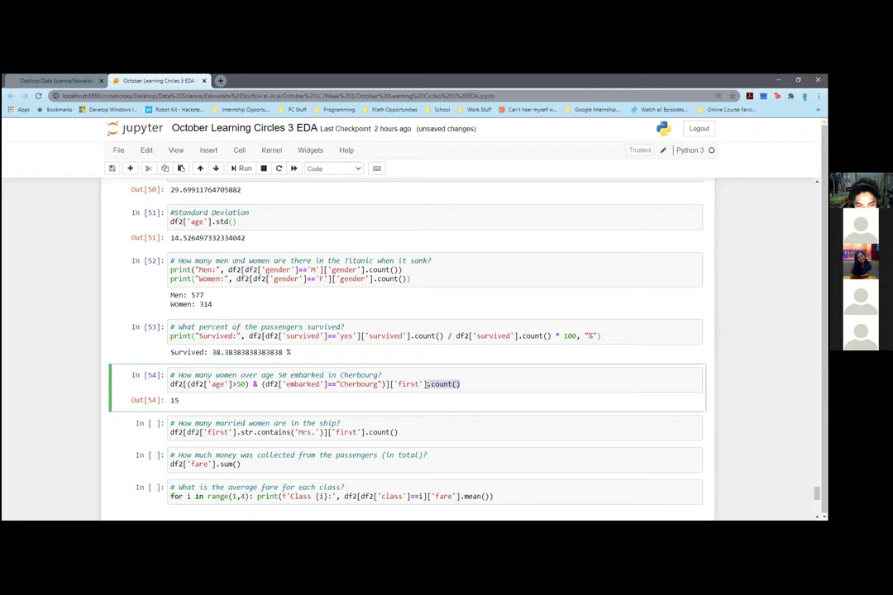
pyautogui.press('BackSpace')
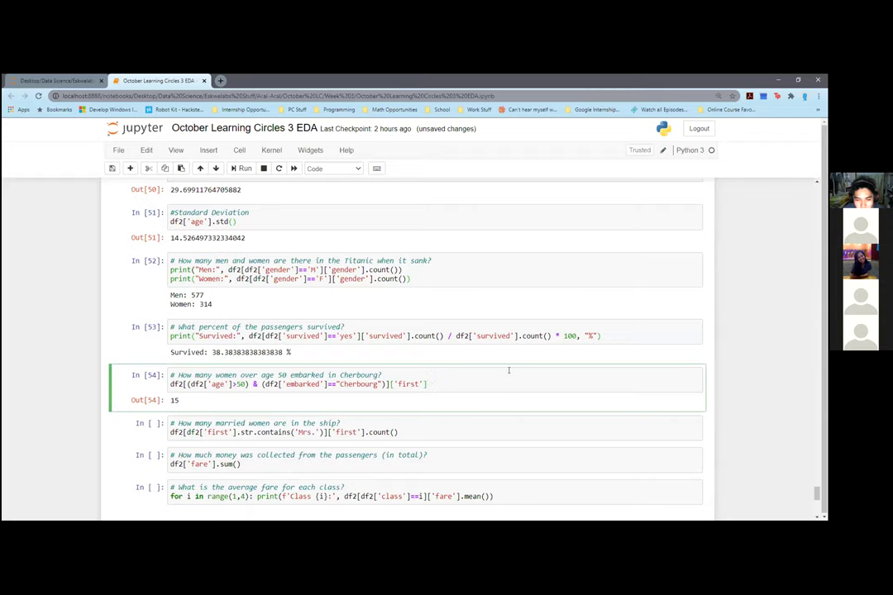
pyautogui.hotkey('shift', 'Return')
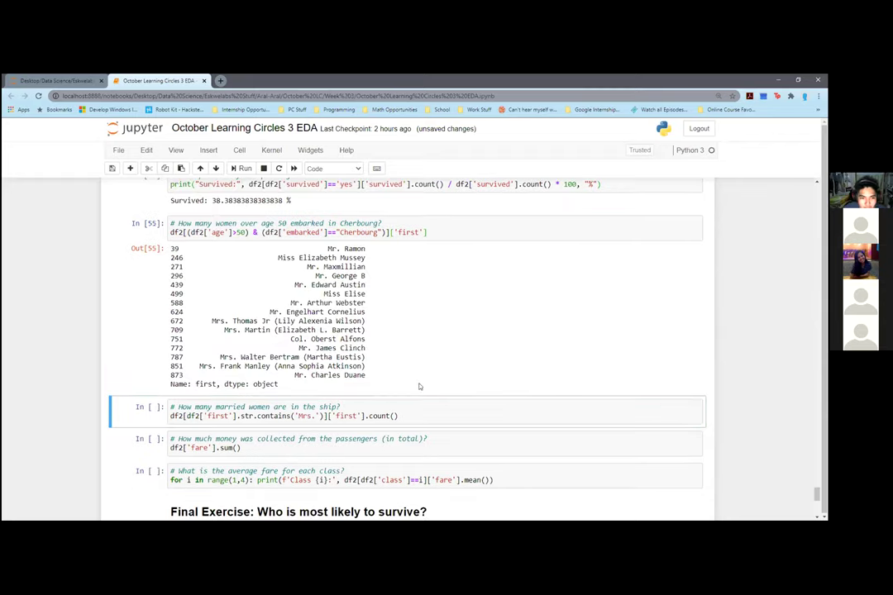
pyautogui.moveTo(367, 377); pyautogui.dragTo(366, 248)
pyautogui.click(364, 248)
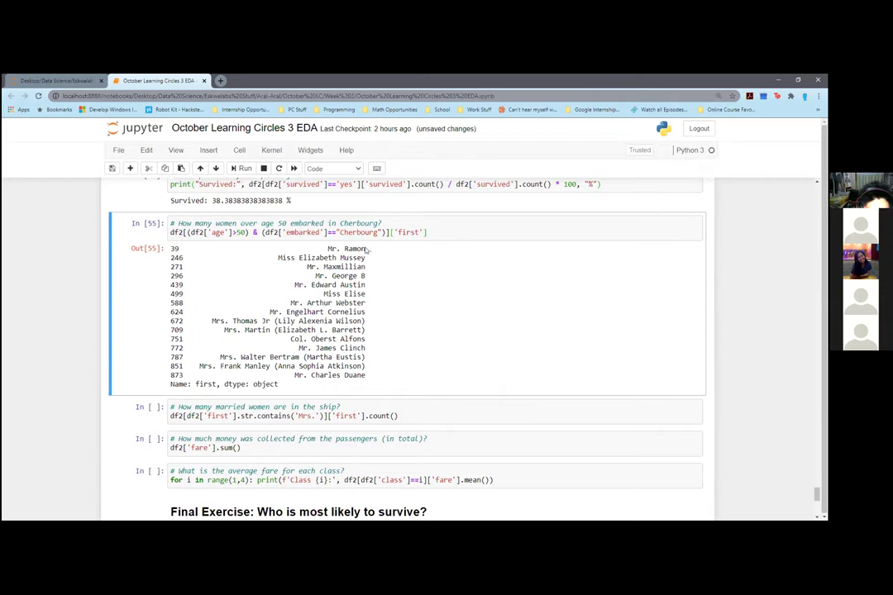
pyautogui.scroll(1, 347, 256)
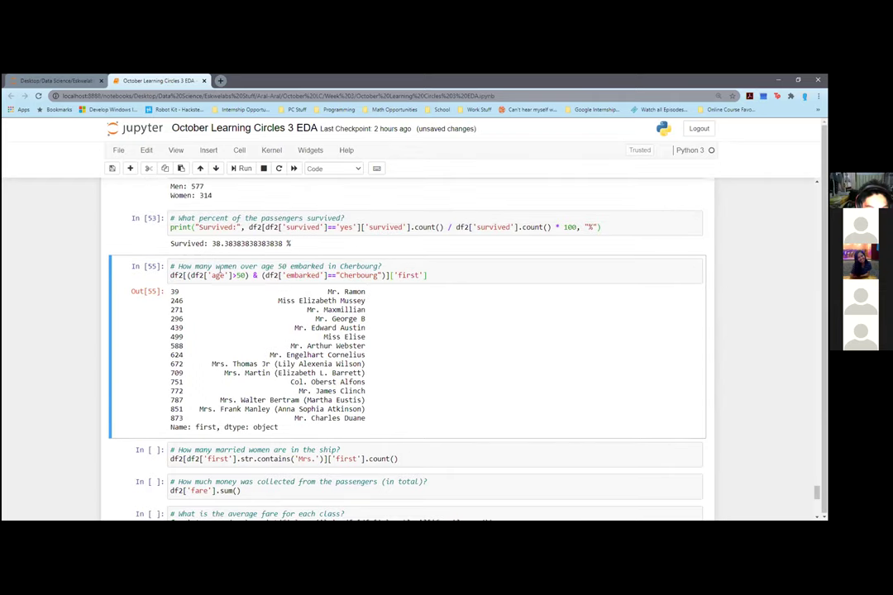
# Step: Insert the condition (df2['gender']=='F')& before the age condition in the Cherbourg filter
pyautogui.click(246, 261)
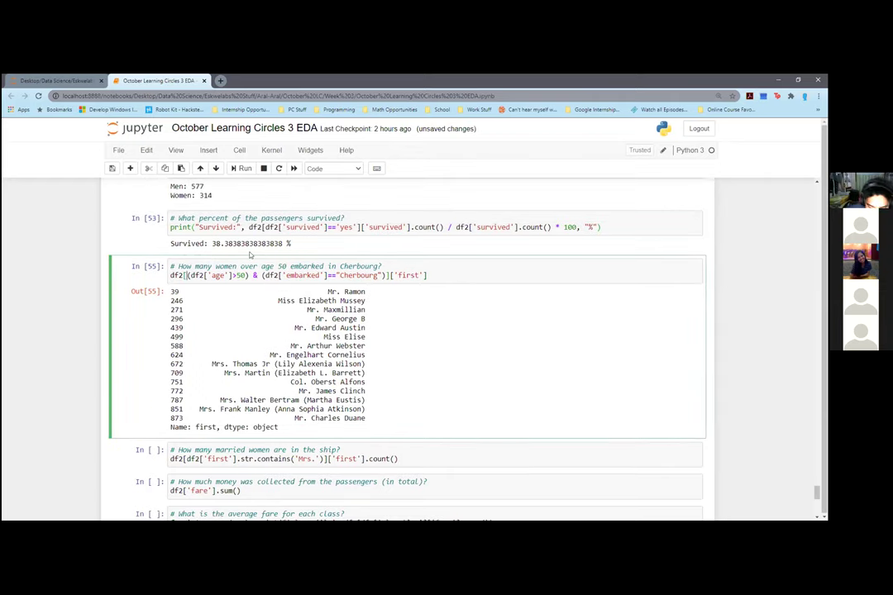
pyautogui.write('()&')
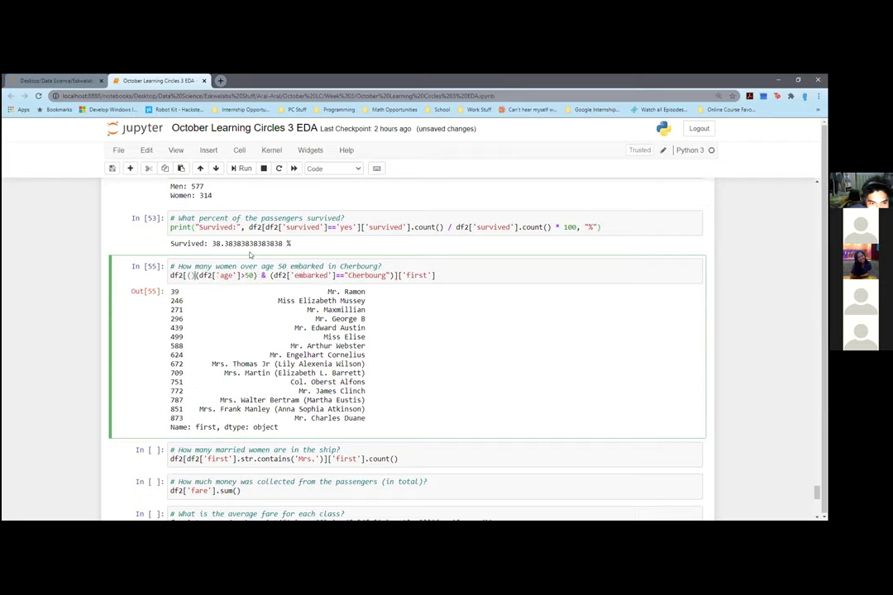
pyautogui.press('Left')
pyautogui.press('Left')
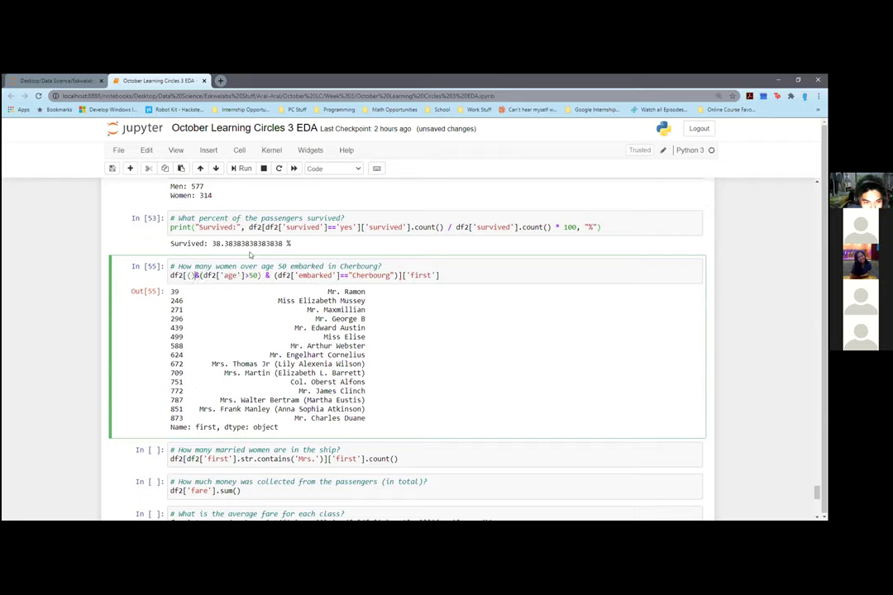
pyautogui.write('df2')
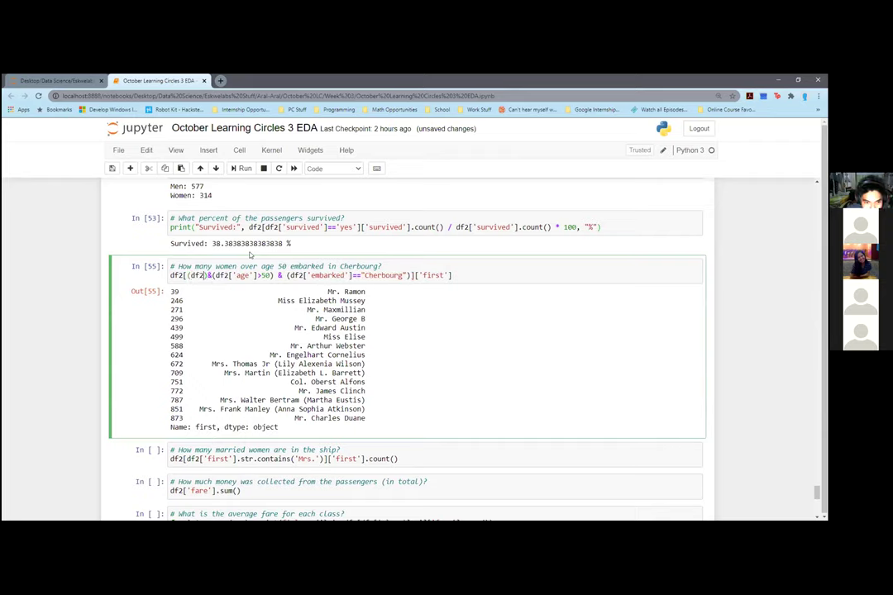
pyautogui.write("['")
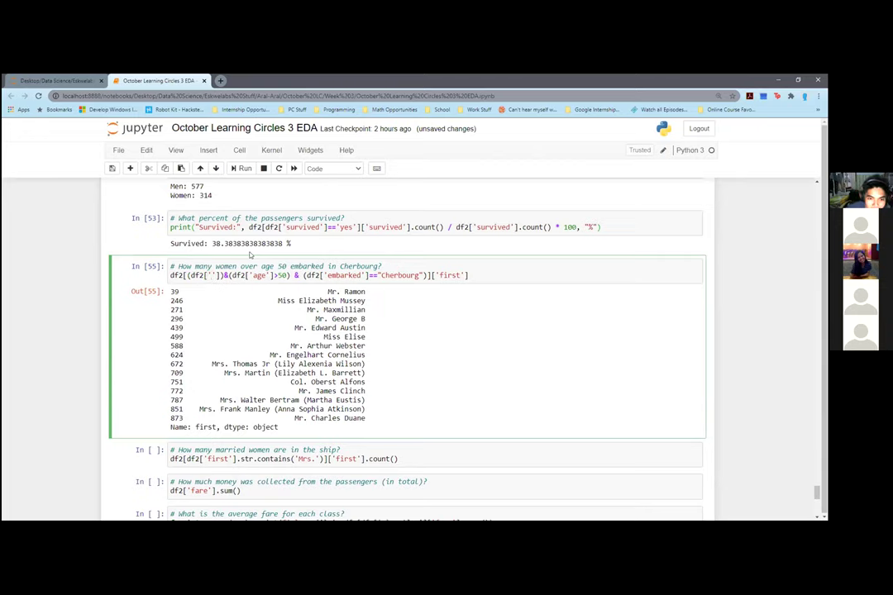
pyautogui.scroll(12, 250, 256)
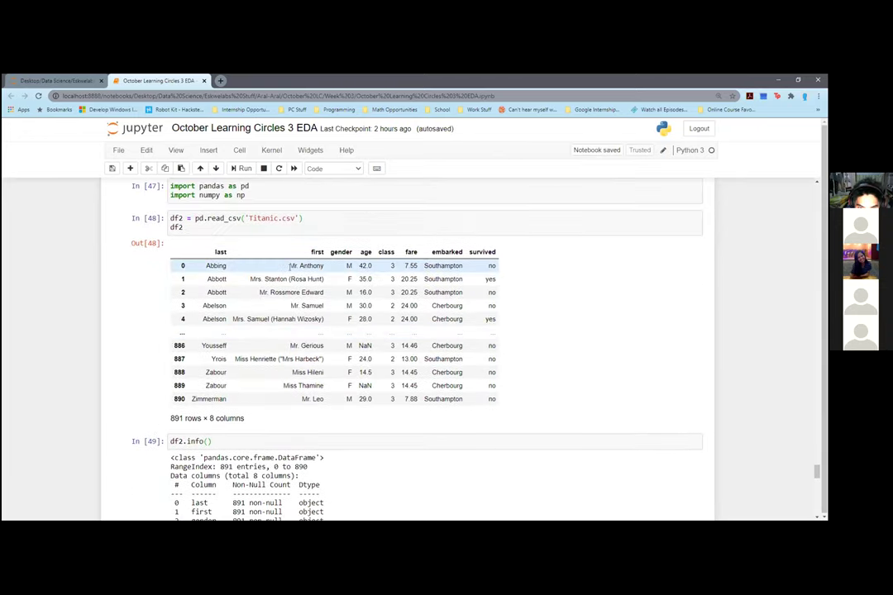
pyautogui.scroll(-12, 273, 297)
pyautogui.write("gender']")
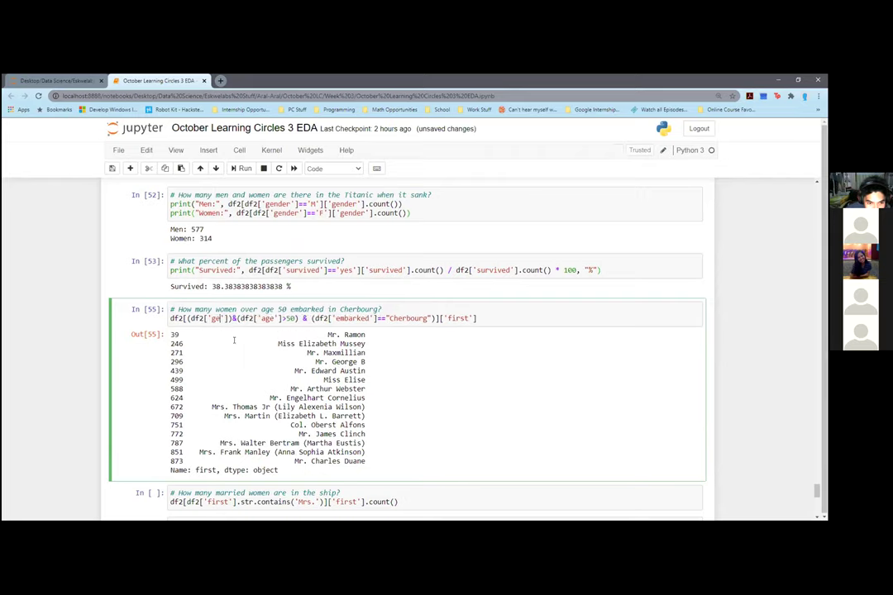
pyautogui.write('==')
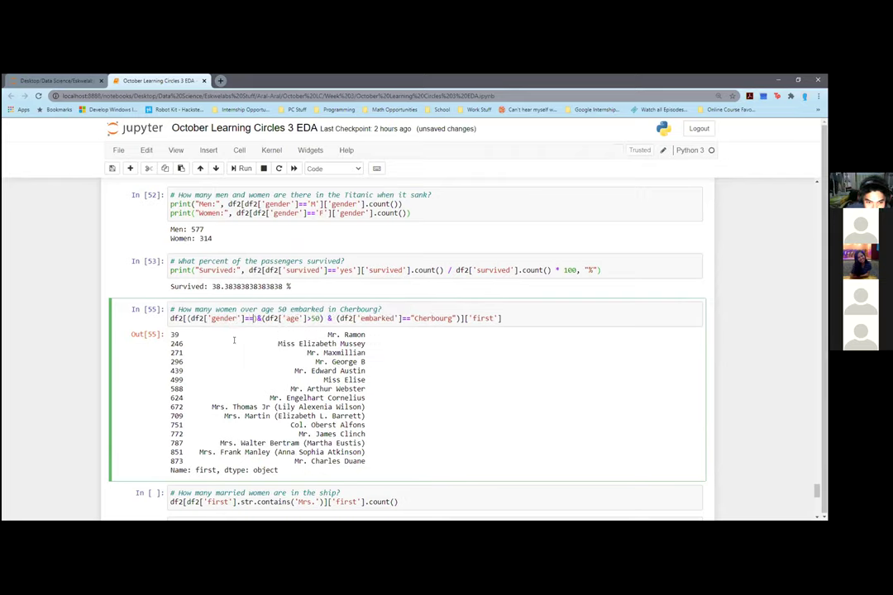
pyautogui.write("'F")
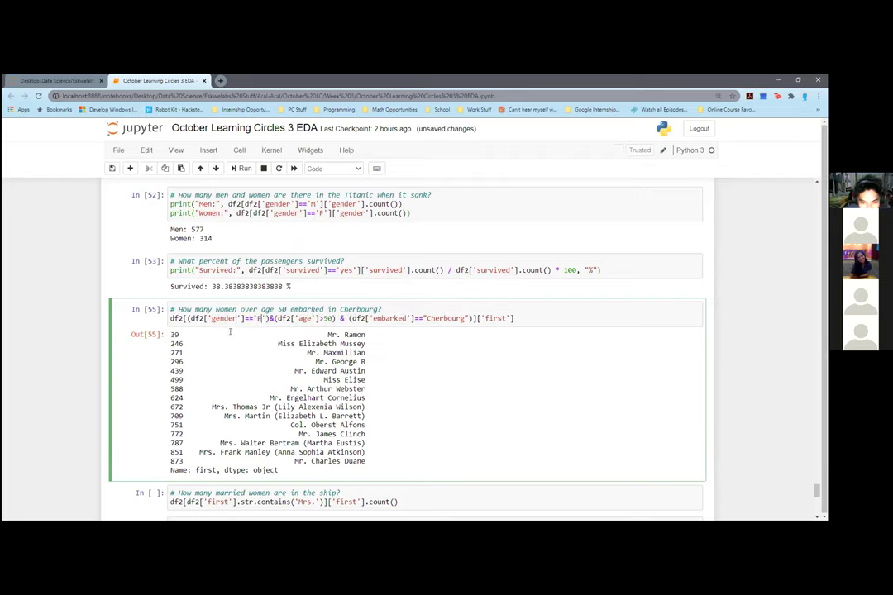
# Step: Remove the spaces around the & before the embarked condition and rerun the Cherbourg cell
pyautogui.click(343, 319)
pyautogui.press('Delete')
pyautogui.press('Left')
pyautogui.press('BackSpace')
pyautogui.click(566, 314)
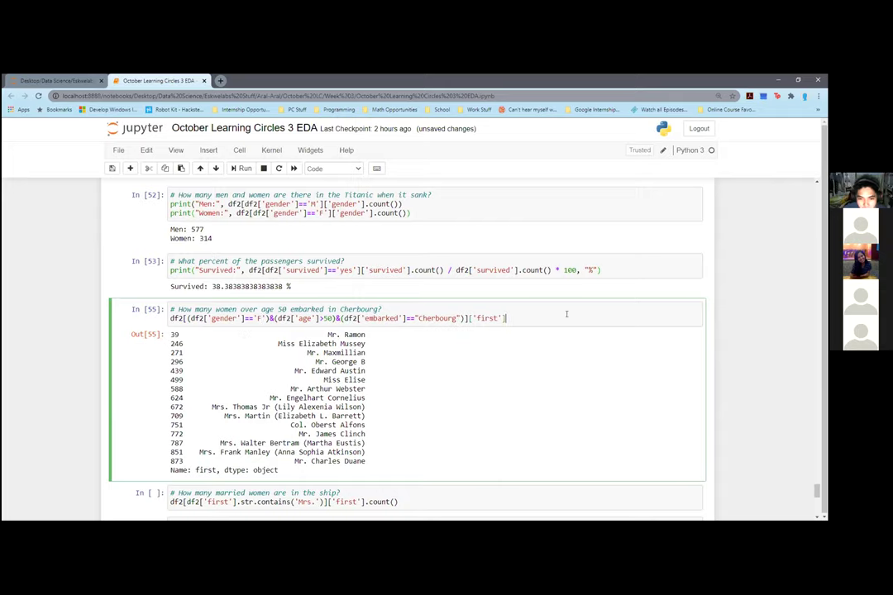
pyautogui.hotkey('shift', 'Return')
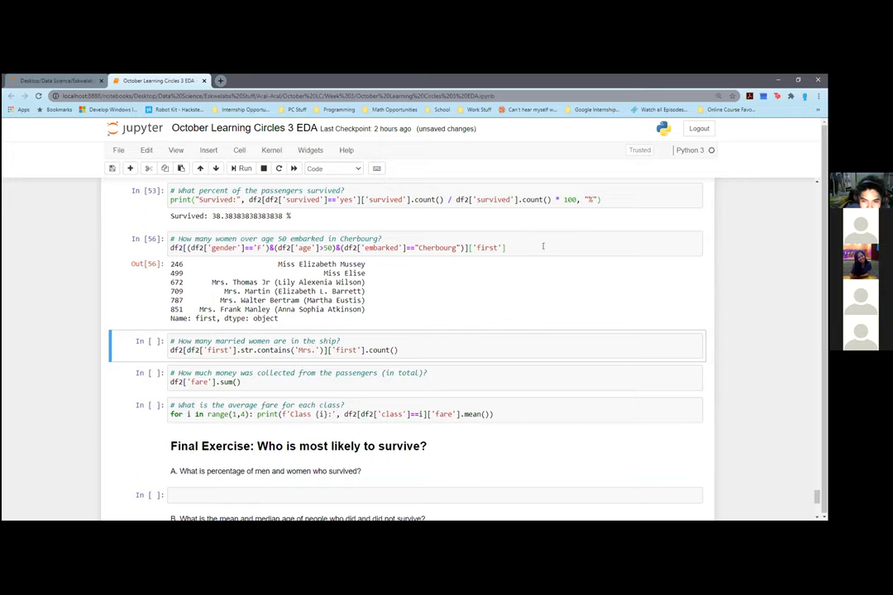
# Step: Append .count() to the gender-filtered Cherbourg expression and run the cell
pyautogui.click(536, 248)
pyautogui.write('.count()')
pyautogui.hotkey('shift', 'Return')
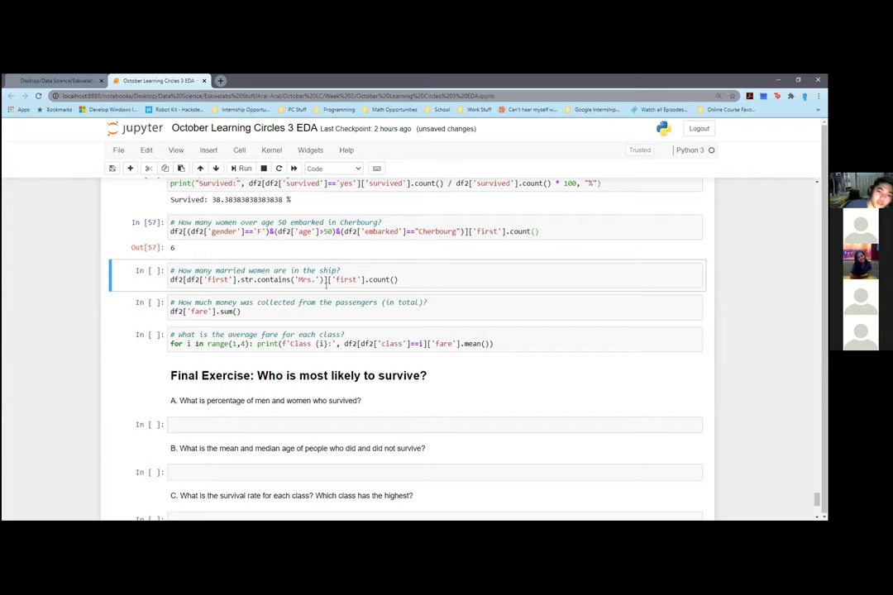
# Step: Take .count() off the Cherbourg expression again and rerun it to list the women's first names
pyautogui.click(558, 225)
pyautogui.moveTo(508, 234); pyautogui.dragTo(539, 232)
pyautogui.press('BackSpace')
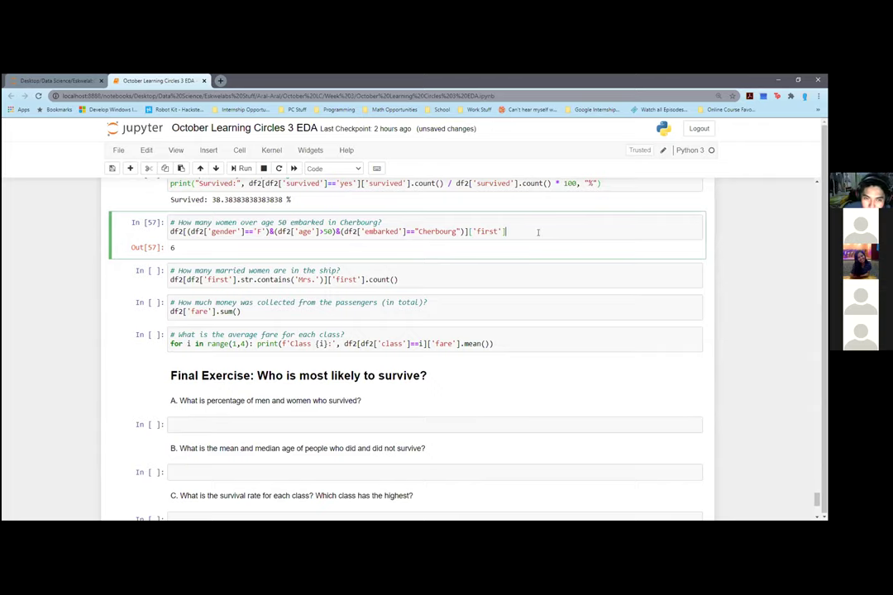
pyautogui.hotkey('shift', 'Return')
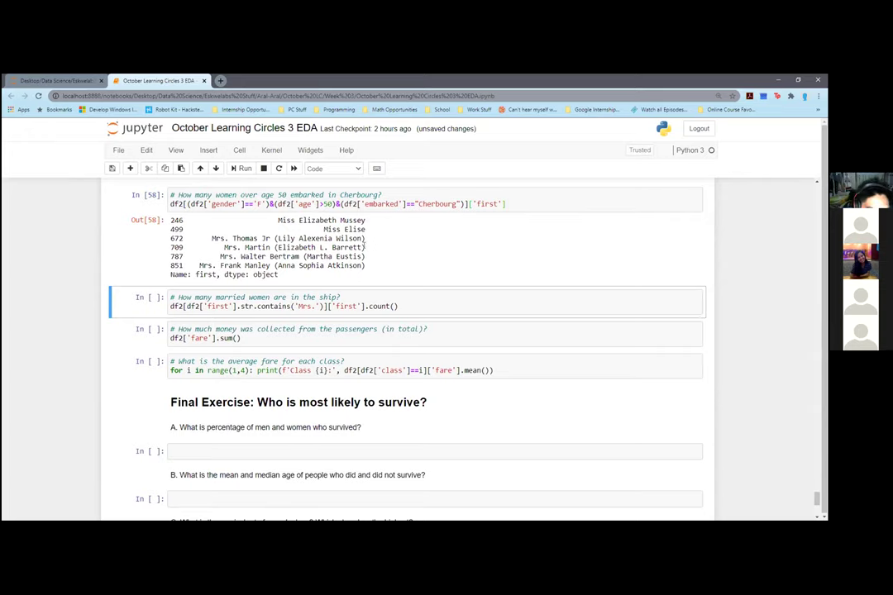
# Step: Run the married-women cell that counts the first names containing 'Mrs.' in df2
pyautogui.scroll(-1, 446, 259)
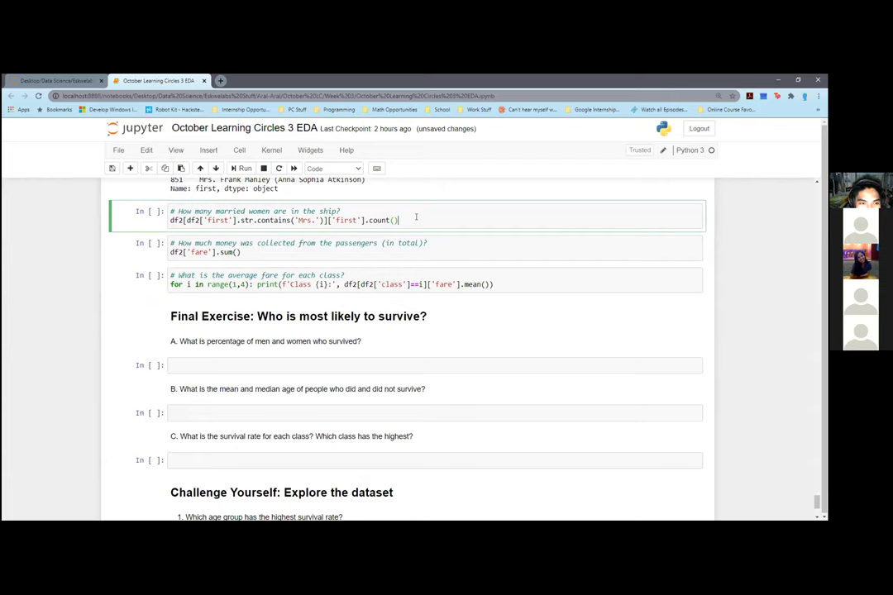
pyautogui.scroll(1, 416, 248)
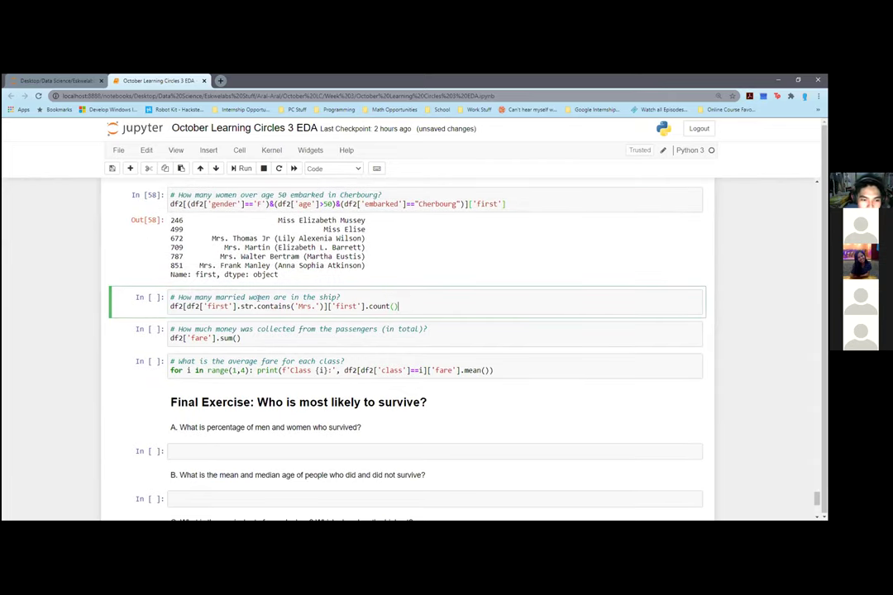
pyautogui.moveTo(187, 306); pyautogui.dragTo(237, 307)
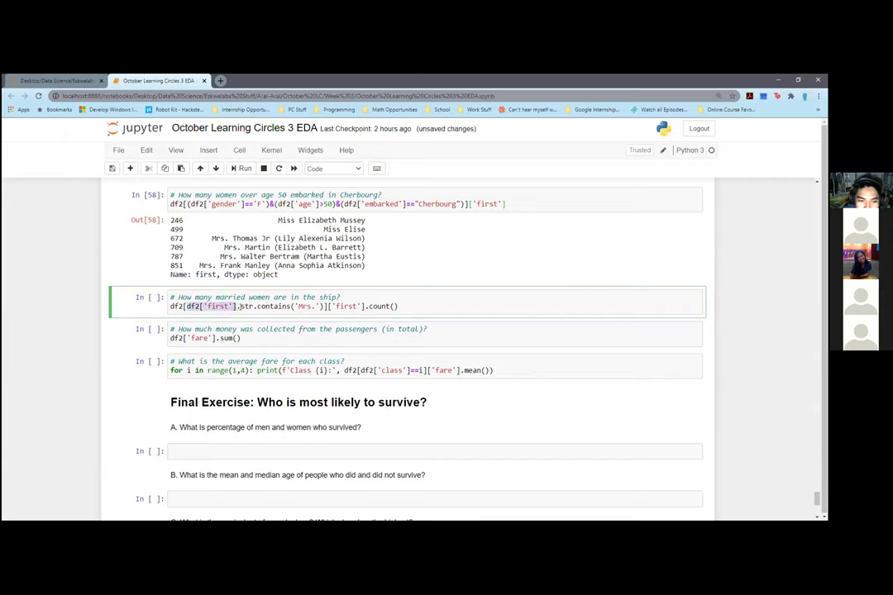
pyautogui.click(240, 307)
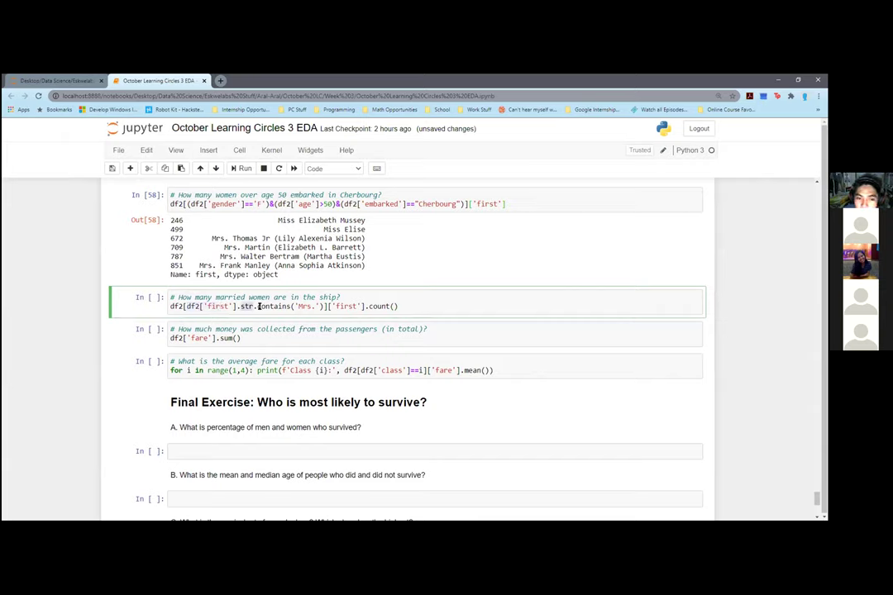
pyautogui.click(255, 307)
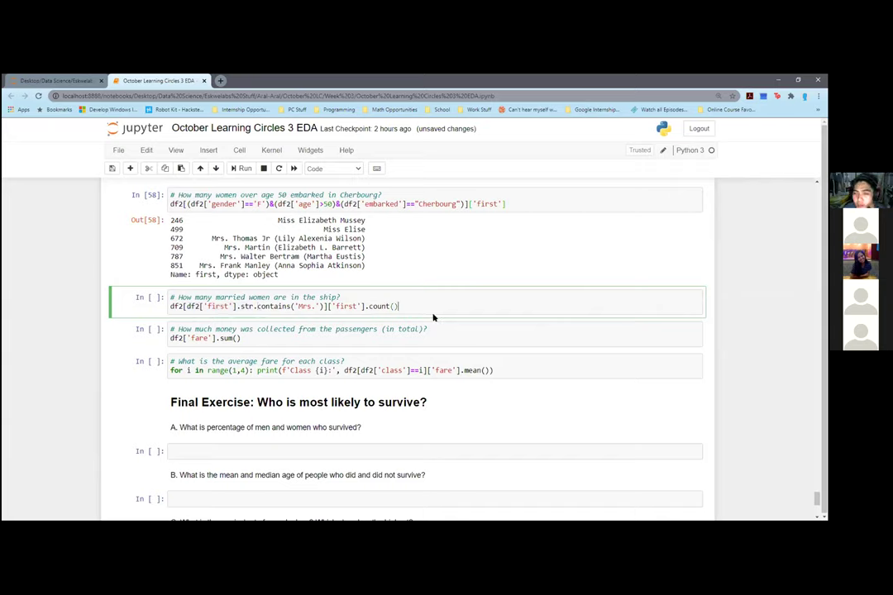
pyautogui.click(407, 301)
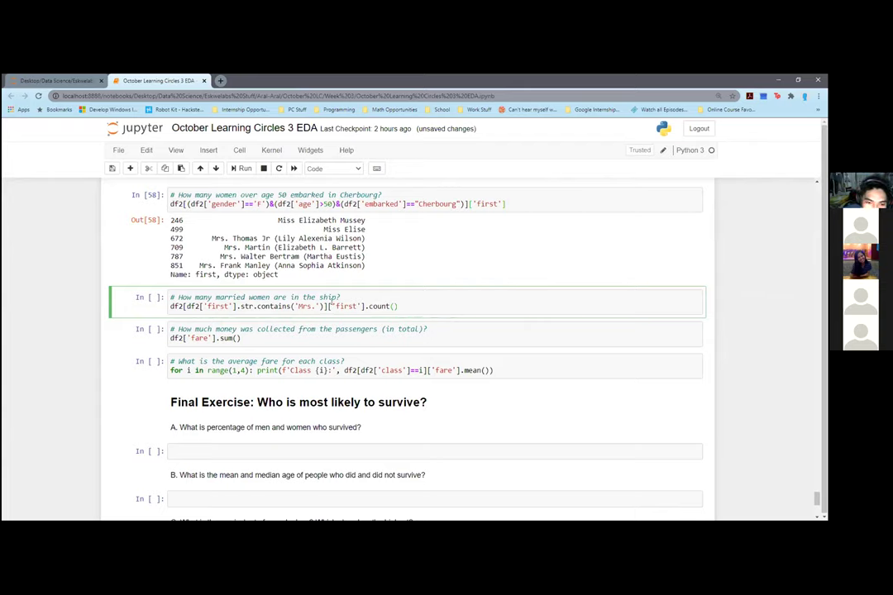
pyautogui.moveTo(320, 306); pyautogui.dragTo(171, 306)
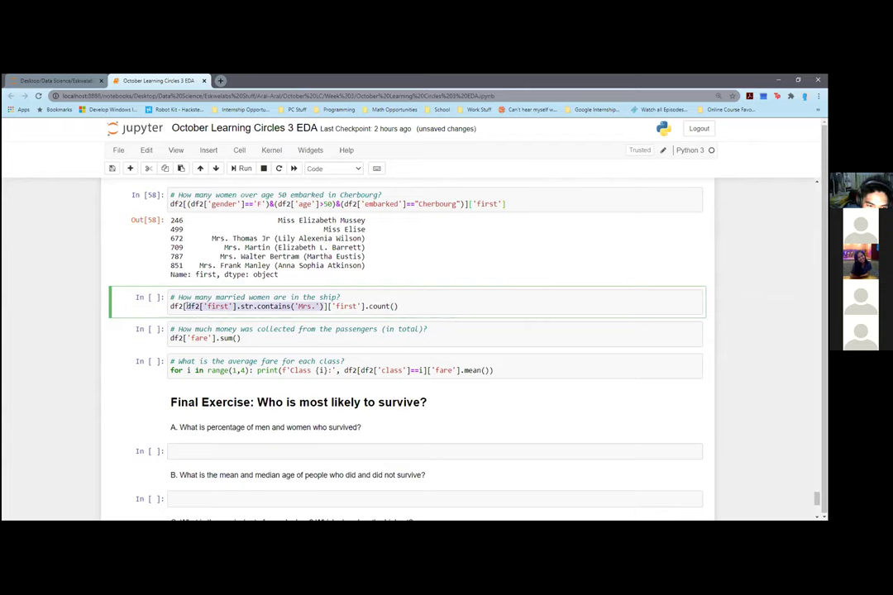
pyautogui.click(187, 306)
pyautogui.moveTo(362, 306); pyautogui.dragTo(332, 306)
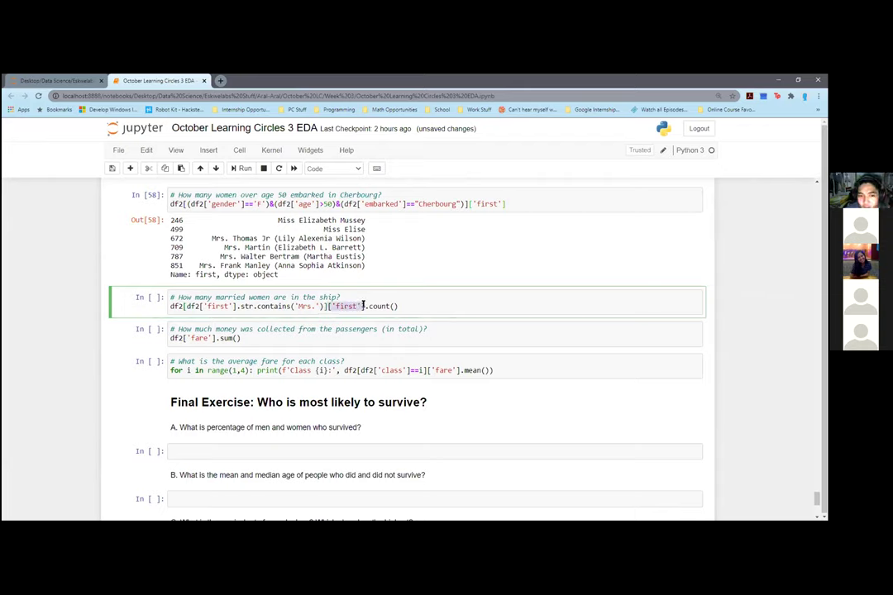
pyautogui.hotkey('shift', 'Return')
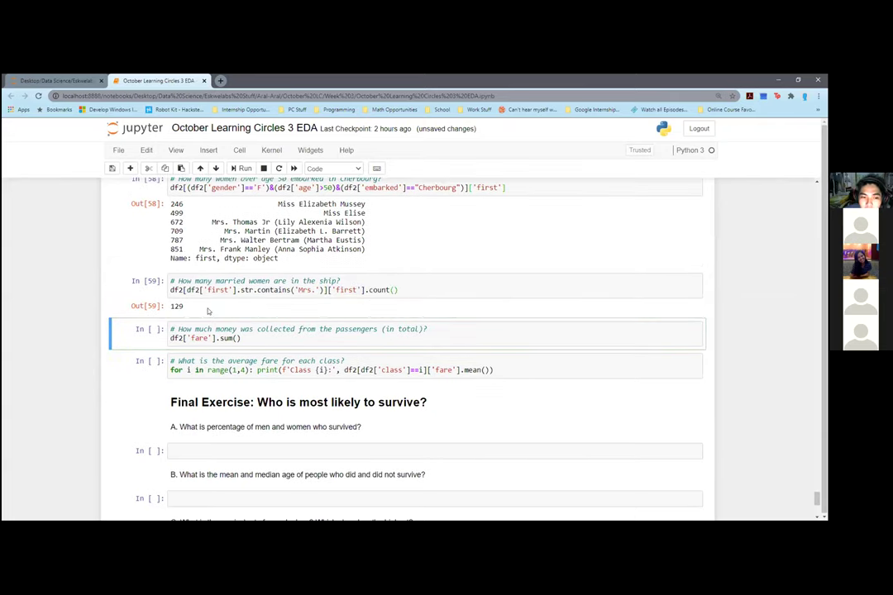
pyautogui.moveTo(399, 290)
pyautogui.mouseDown()
pyautogui.moveTo(364, 289)
pyautogui.moveTo(401, 289)
pyautogui.mouseUp()
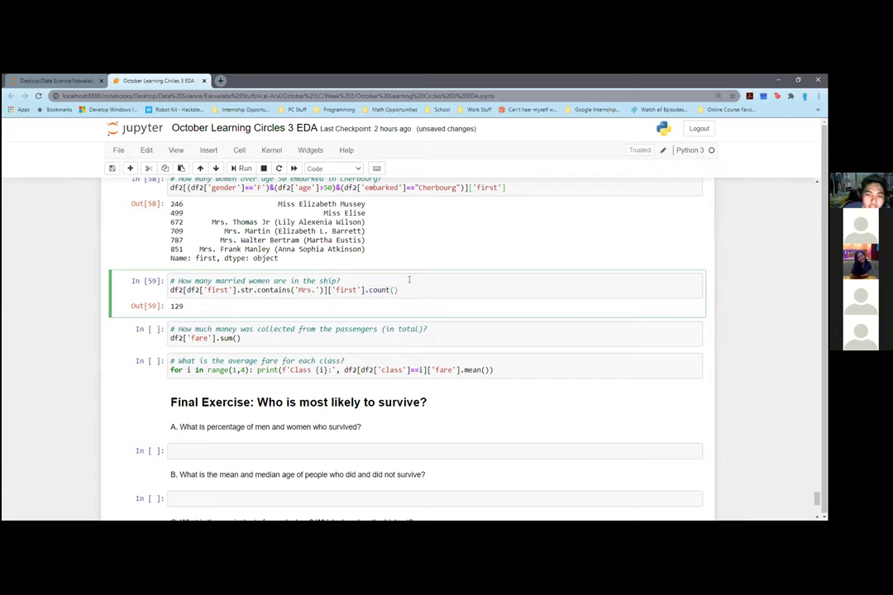
# Step: Check the fare column in the Titanic table and run the df2['fare'].sum() cell for the total money collected
pyautogui.scroll(-1, 246, 305)
pyautogui.click(256, 296)
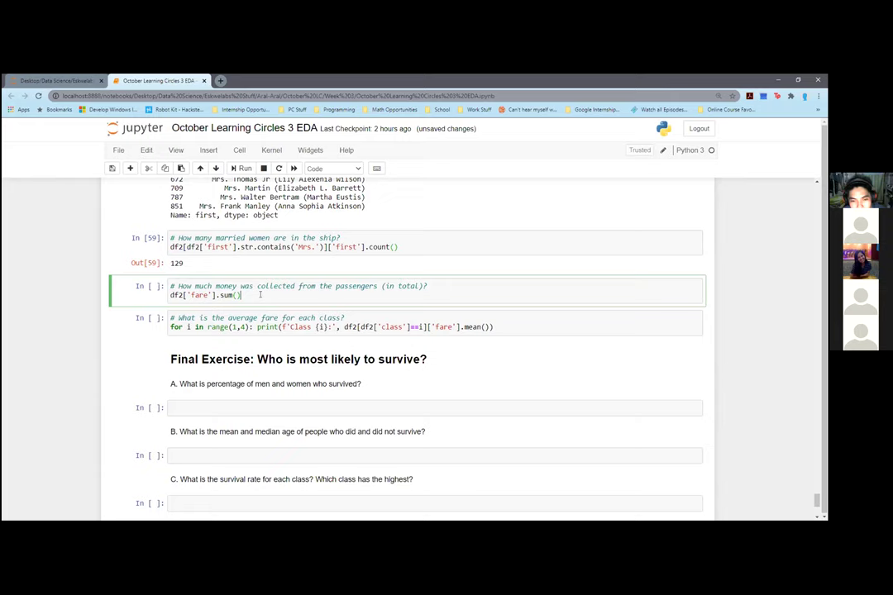
pyautogui.scroll(10, 258, 294)
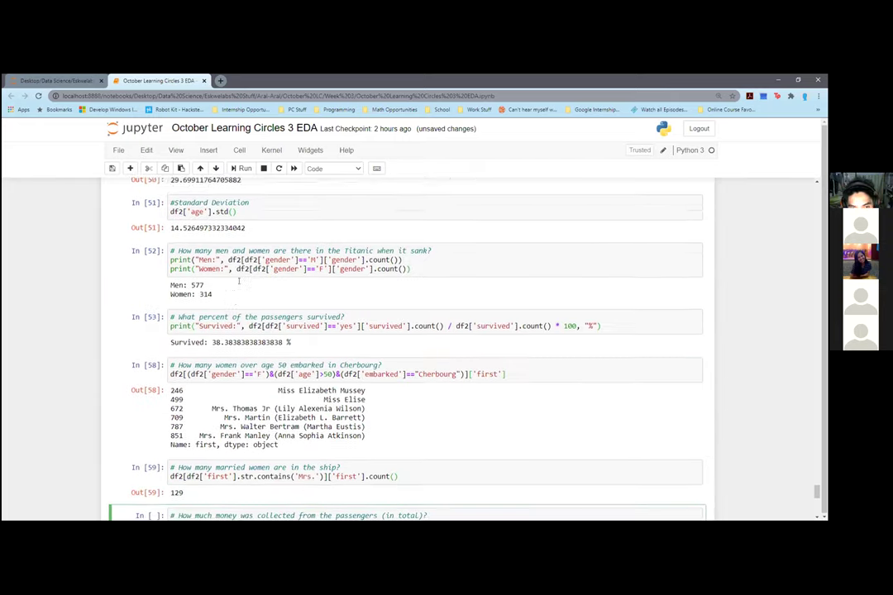
pyautogui.scroll(6, 325, 279)
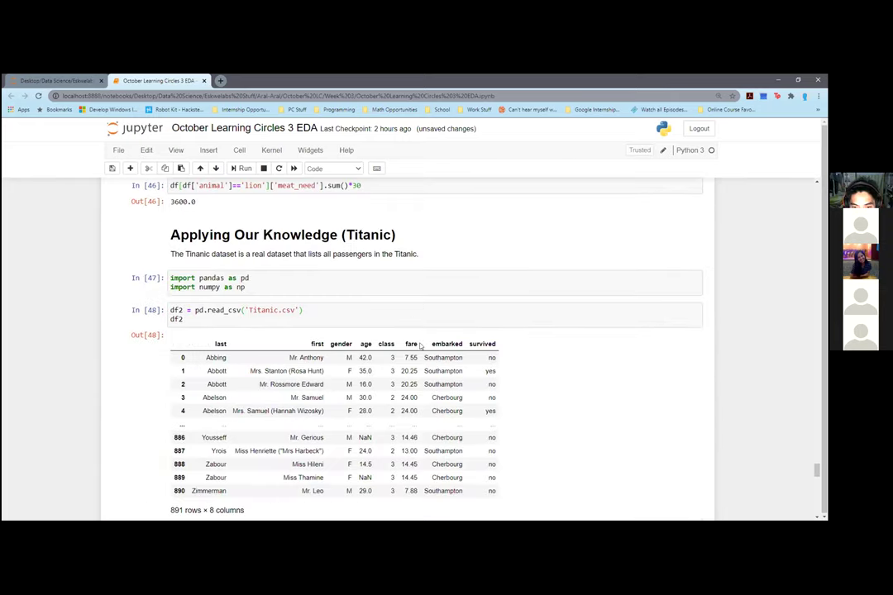
pyautogui.scroll(-1, 414, 305)
pyautogui.scroll(-15, 413, 313)
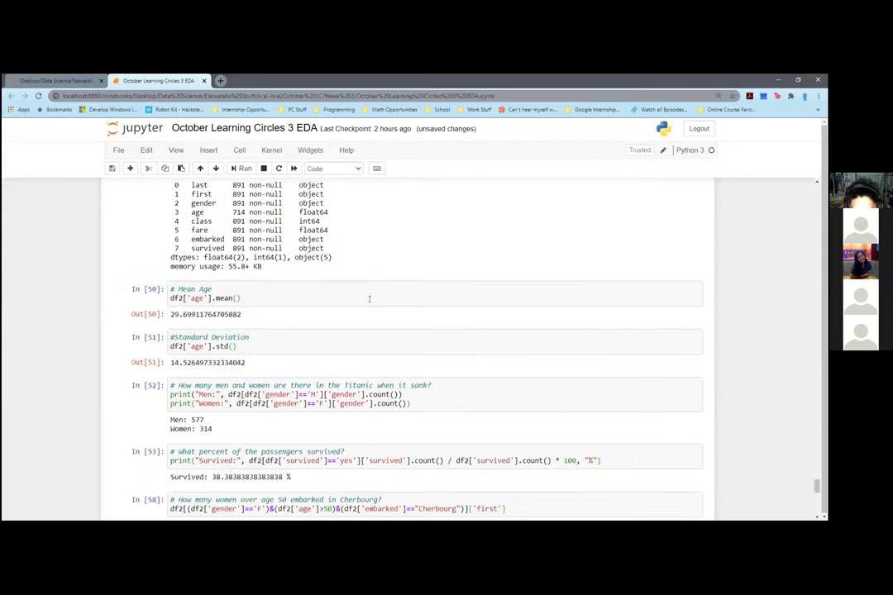
pyautogui.scroll(-1, 304, 321)
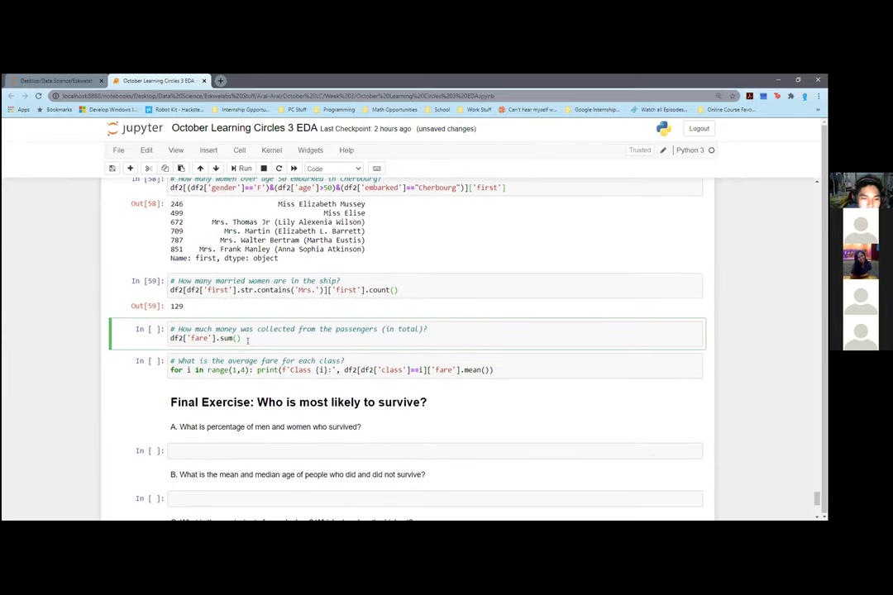
pyautogui.hotkey('shift', 'Return')
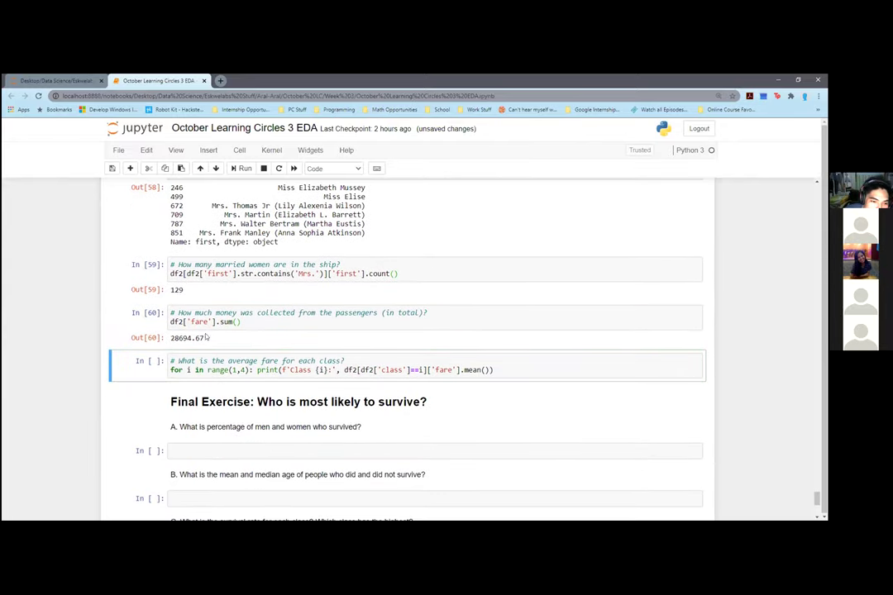
pyautogui.moveTo(206, 338); pyautogui.dragTo(172, 338)
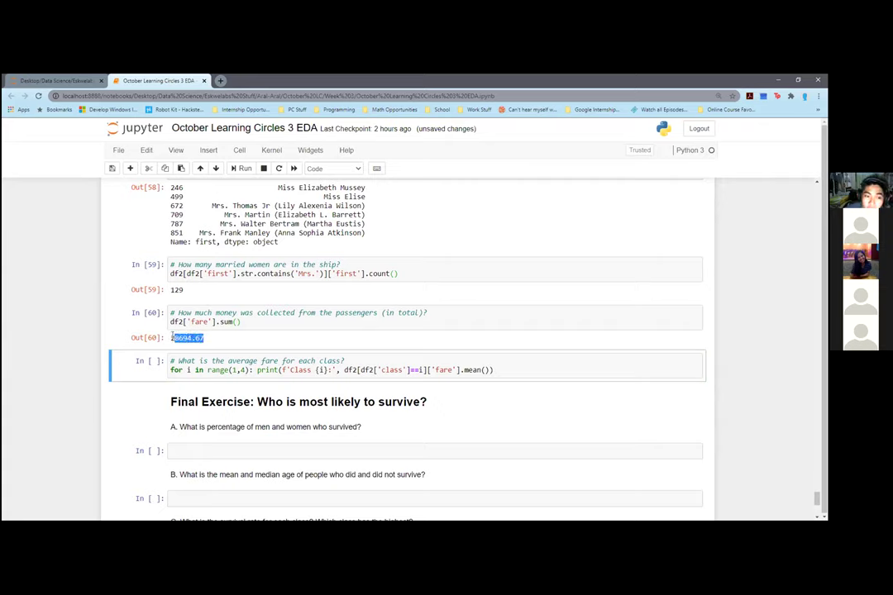
pyautogui.click(209, 337)
pyautogui.moveTo(209, 338); pyautogui.dragTo(168, 338)
pyautogui.click(209, 338)
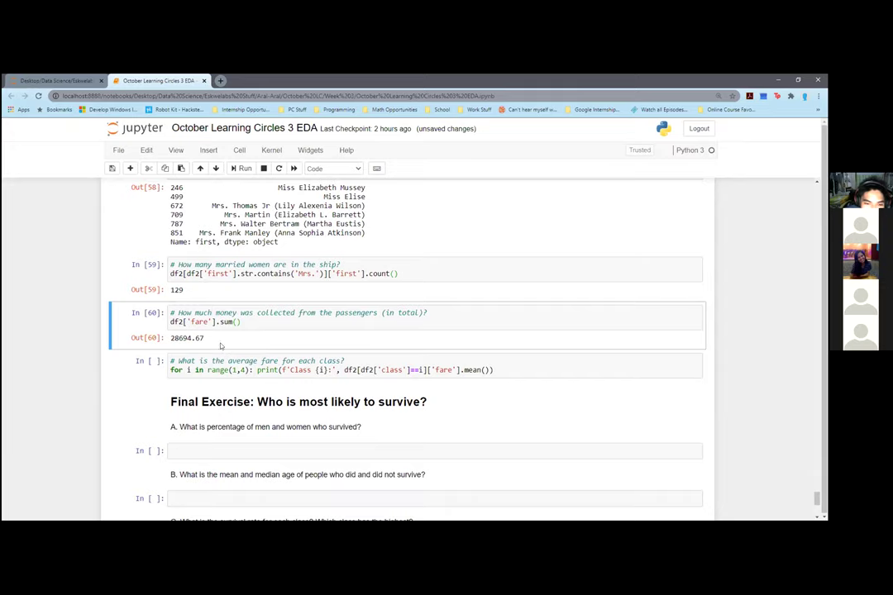
# Step: Run the loop cell that prints the average fare for classes 1 to 3 and compare the printed averages
pyautogui.click(488, 374)
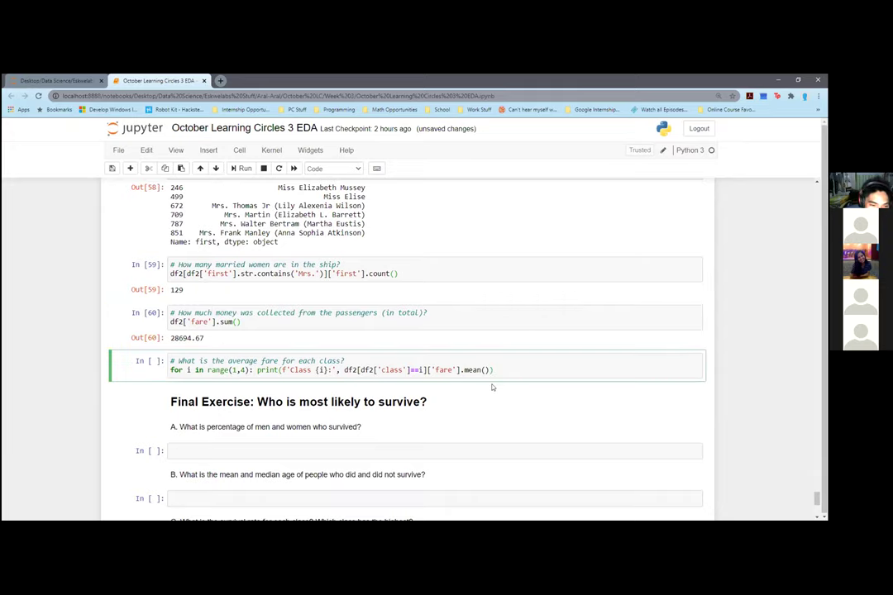
pyautogui.scroll(-1, 180, 380)
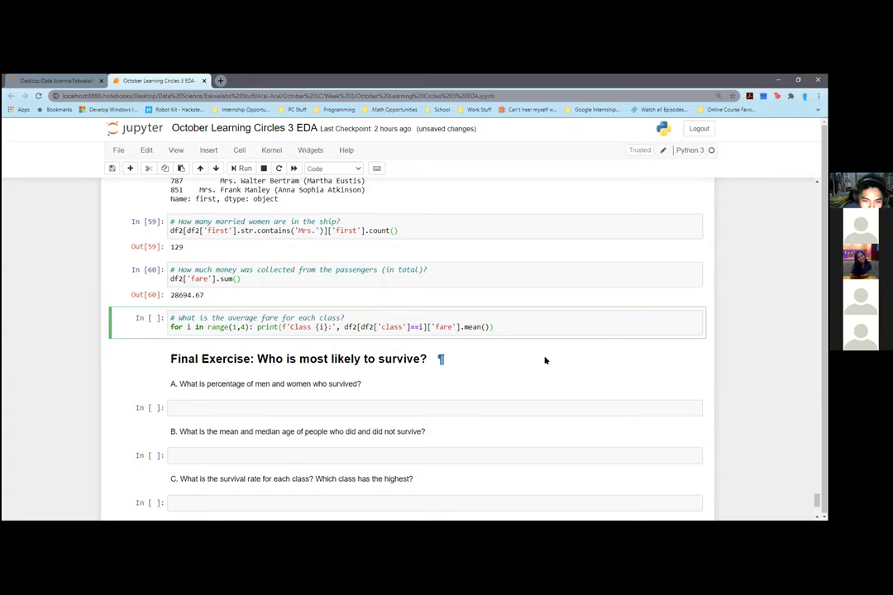
pyautogui.hotkey('shift', 'Return')
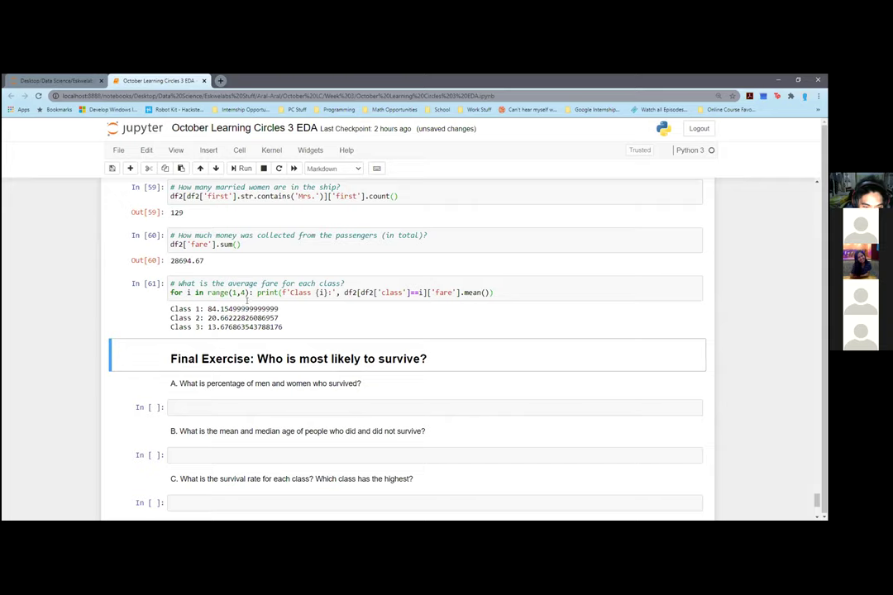
pyautogui.moveTo(280, 308); pyautogui.dragTo(207, 307)
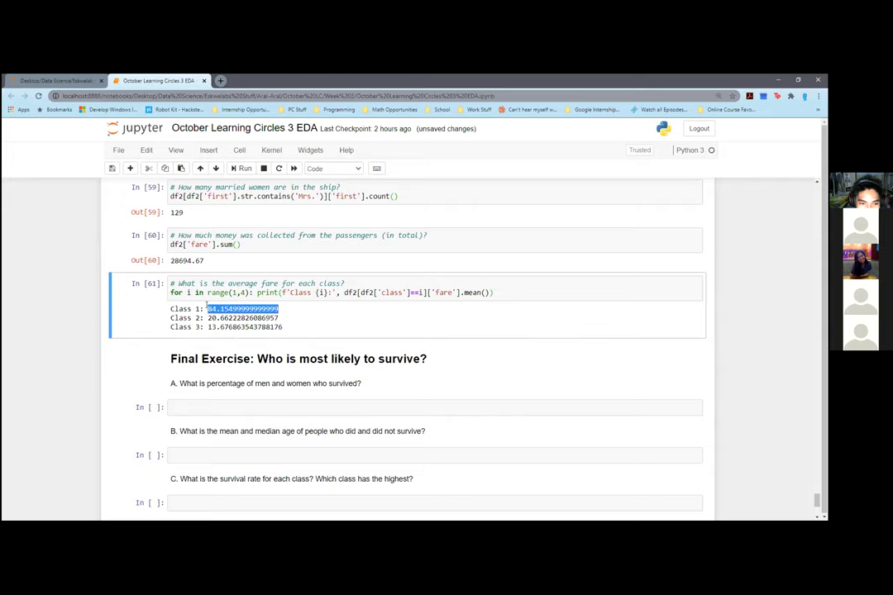
pyautogui.click(280, 318)
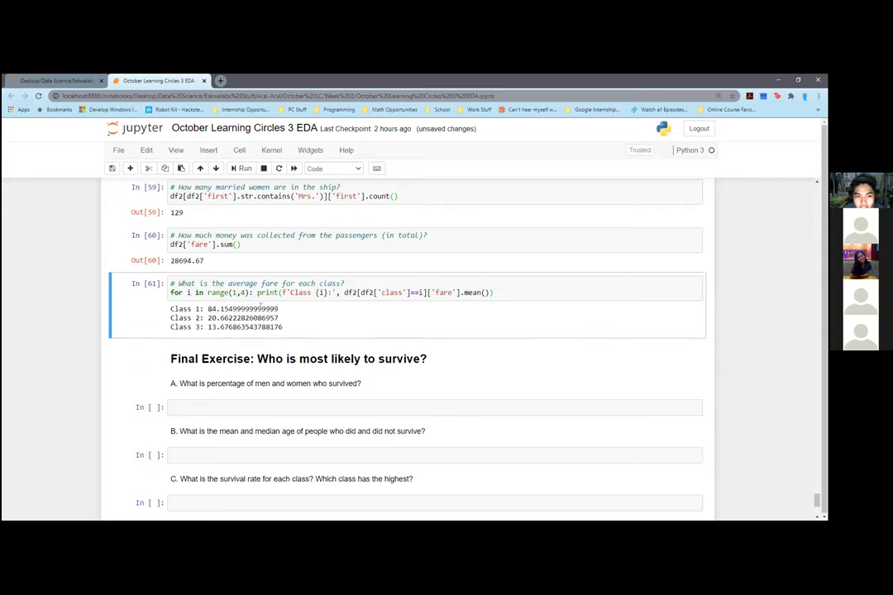
pyautogui.moveTo(278, 308); pyautogui.dragTo(200, 311)
pyautogui.moveTo(278, 318); pyautogui.dragTo(210, 318)
pyautogui.moveTo(282, 327); pyautogui.dragTo(209, 328)
pyautogui.click(282, 327)
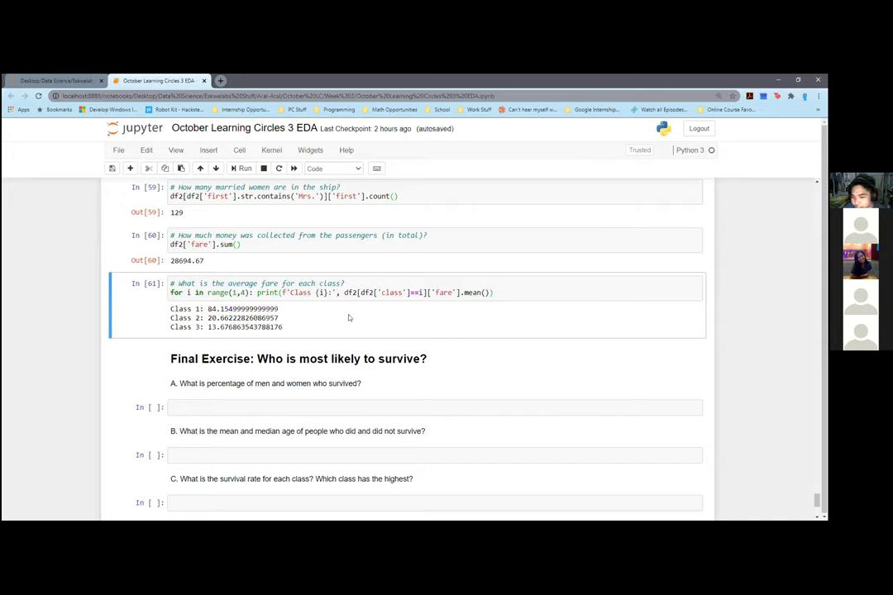
# Step: Examine the Final Exercise questions A to C with their empty answer cells and the Challenge Yourself questions about the dataset
pyautogui.scroll(-1, 349, 319)
pyautogui.click(429, 316)
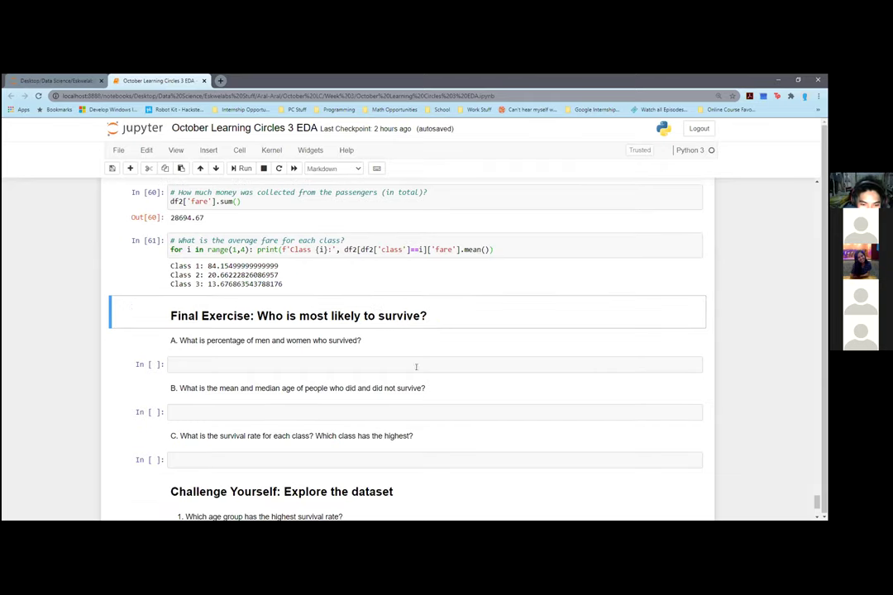
pyautogui.scroll(-1, 390, 355)
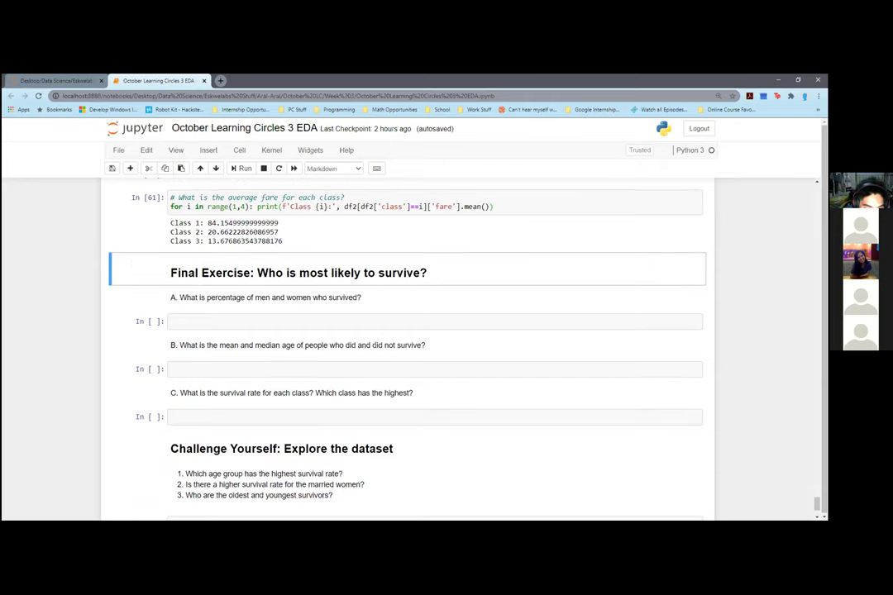
pyautogui.click(361, 296)
pyautogui.click(116, 327)
pyautogui.click(136, 372)
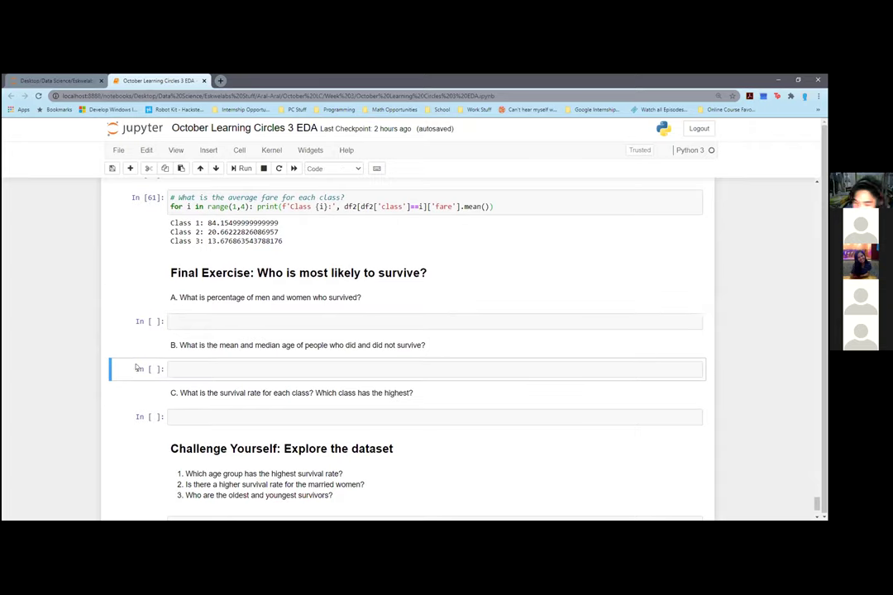
pyautogui.click(137, 393)
pyautogui.click(149, 418)
pyautogui.click(160, 304)
pyautogui.click(153, 324)
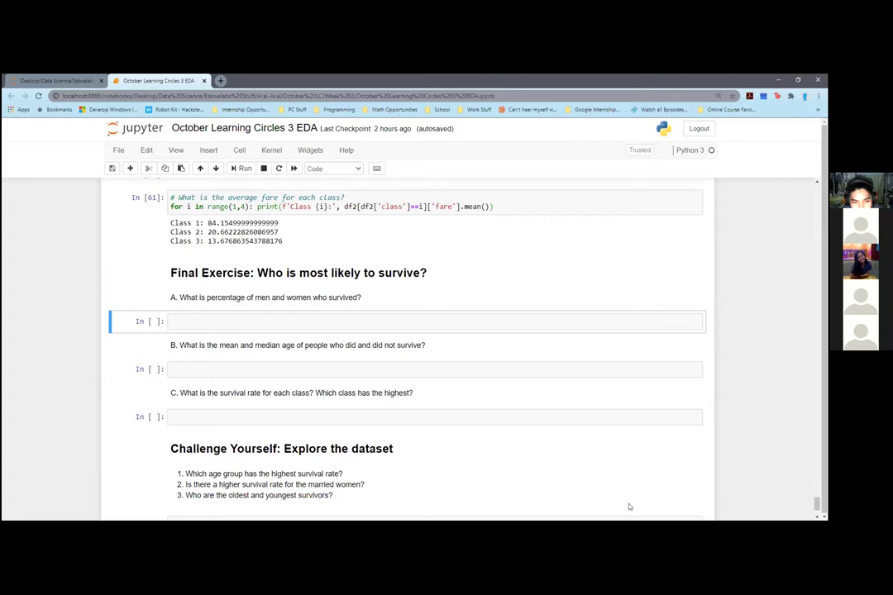
pyautogui.click(138, 300)
pyautogui.click(136, 318)
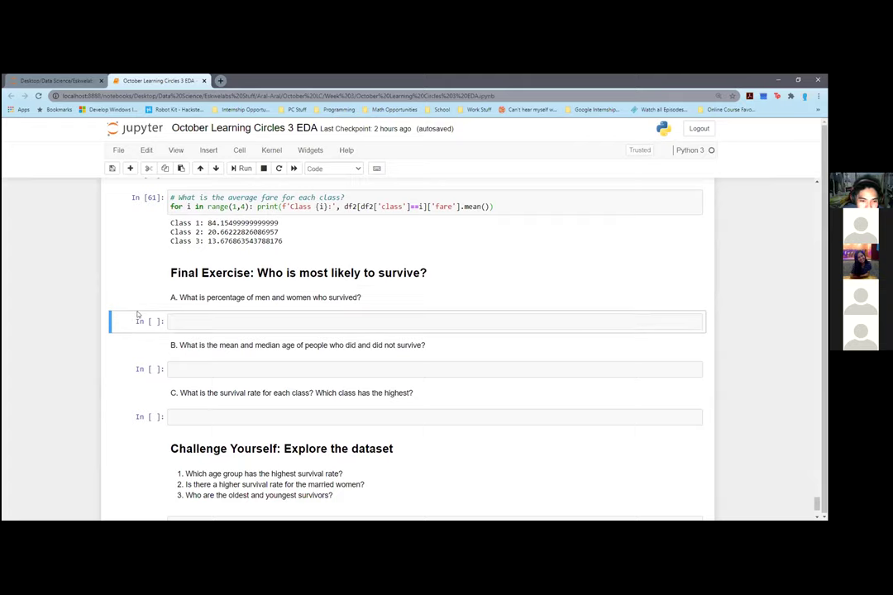
pyautogui.click(144, 301)
pyautogui.click(136, 319)
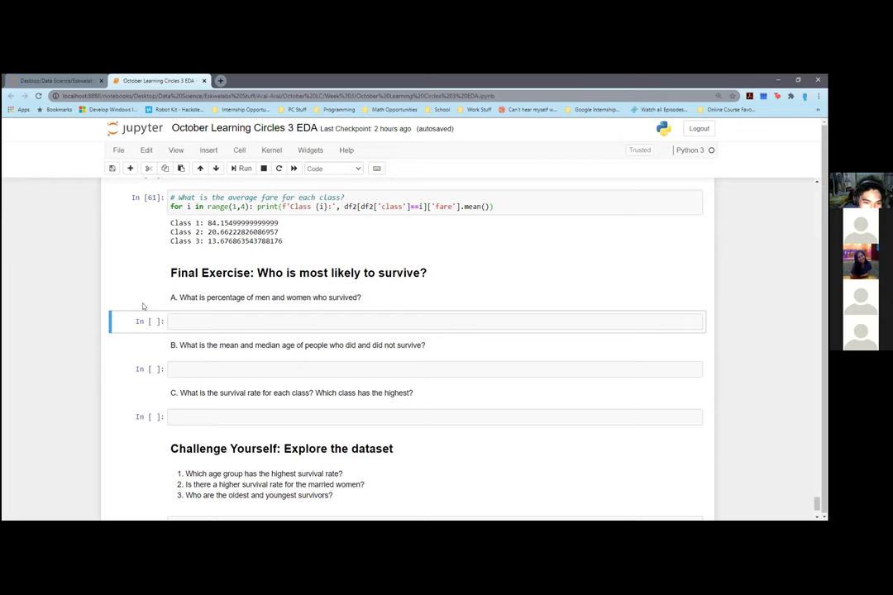
pyautogui.scroll(1, 148, 310)
pyautogui.click(559, 349)
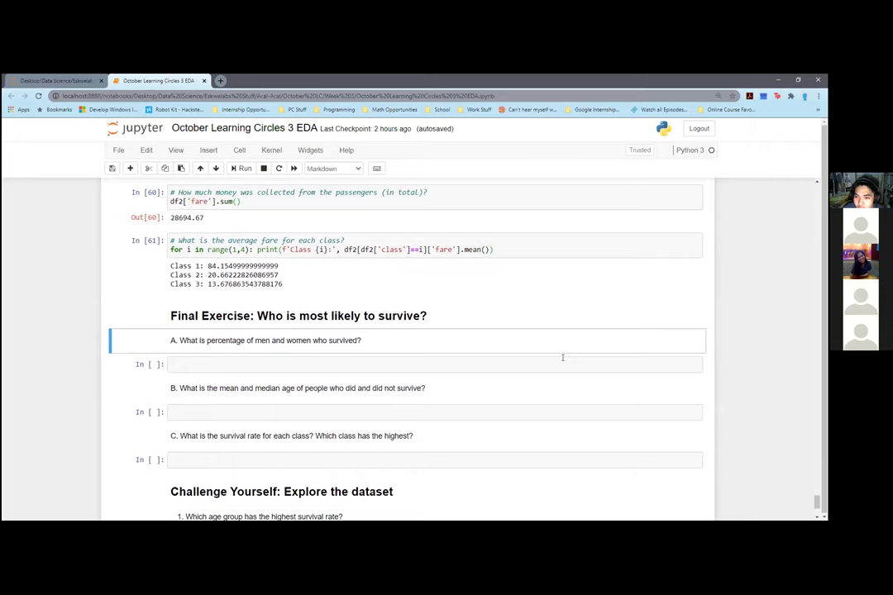
pyautogui.scroll(10, 563, 357)
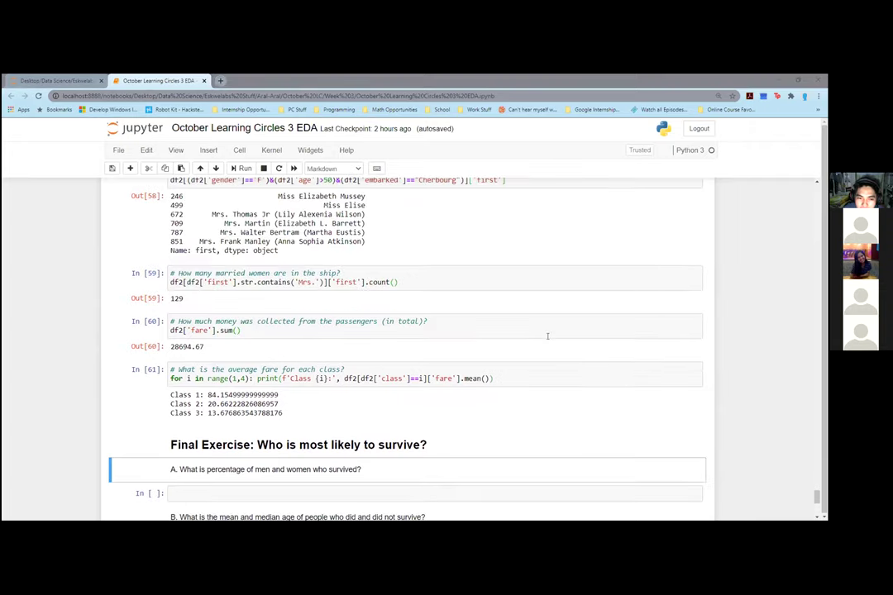
pyautogui.scroll(4, 509, 343)
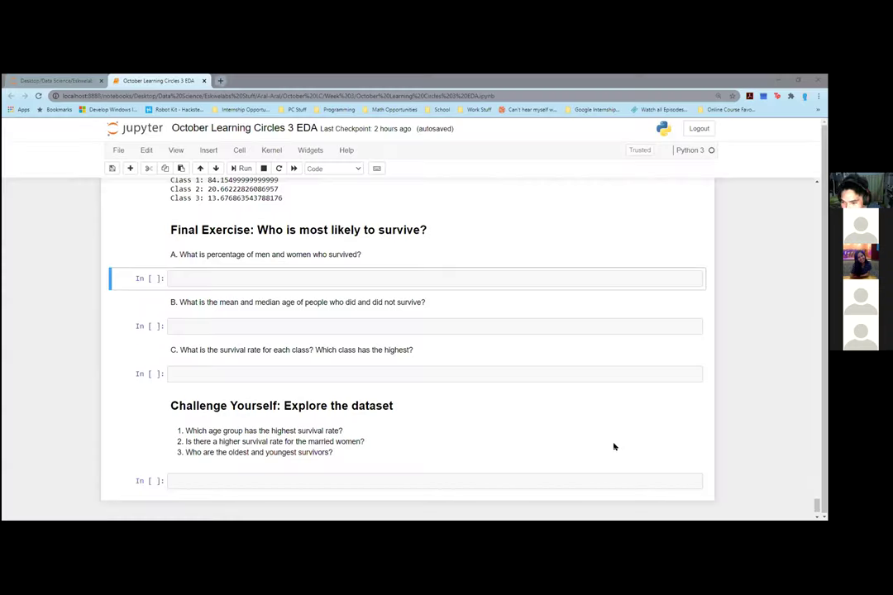
pyautogui.scroll(1, 411, 439)
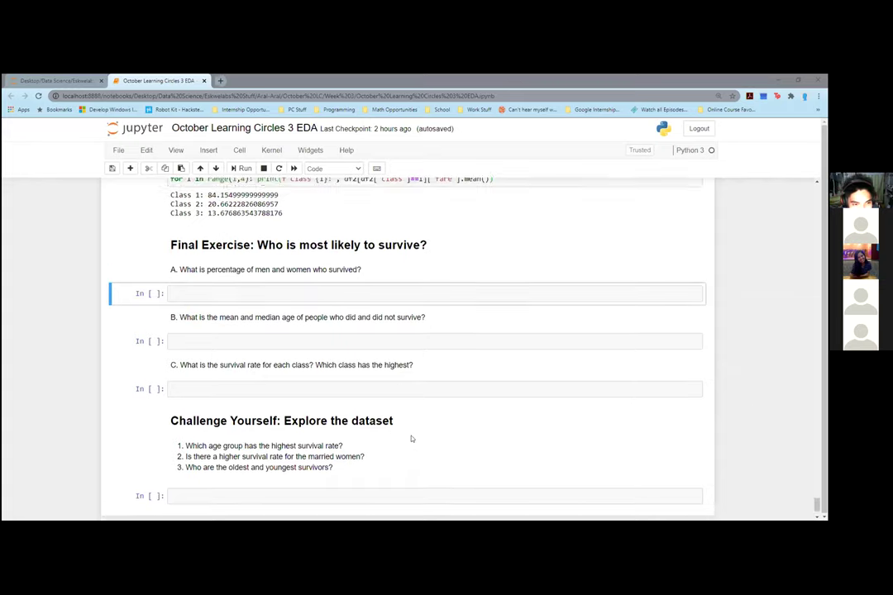
pyautogui.scroll(-2, 410, 439)
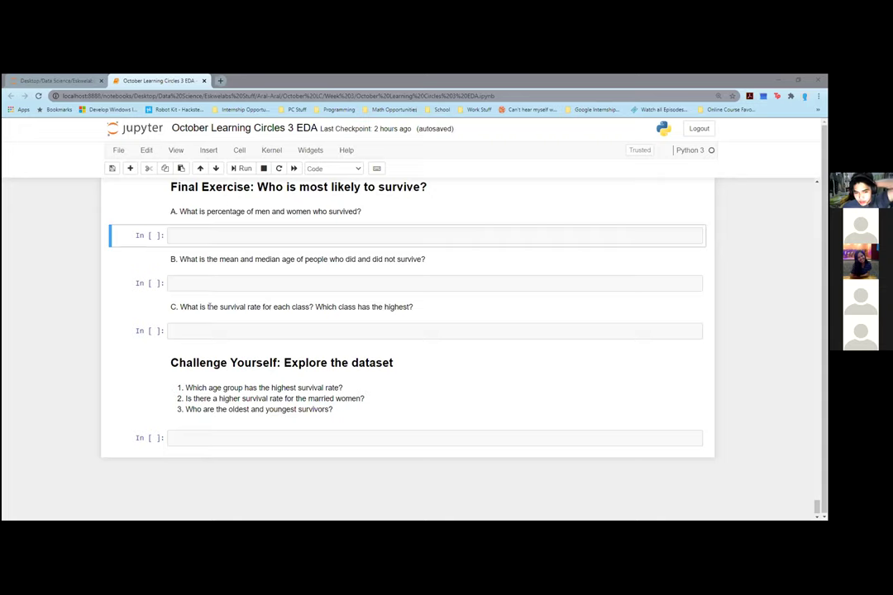
pyautogui.click(215, 237)
pyautogui.scroll(1, 209, 306)
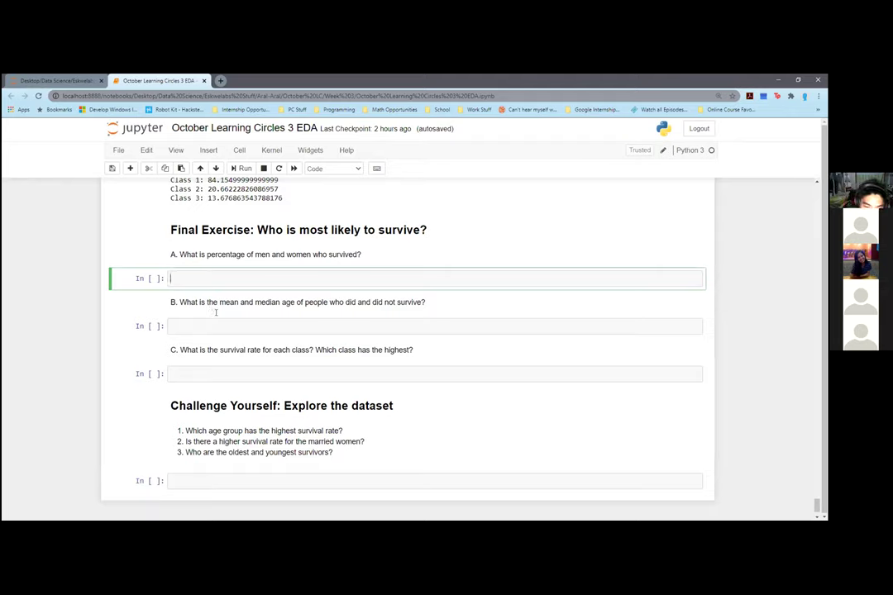
pyautogui.hotkey('alt', 'Tab')
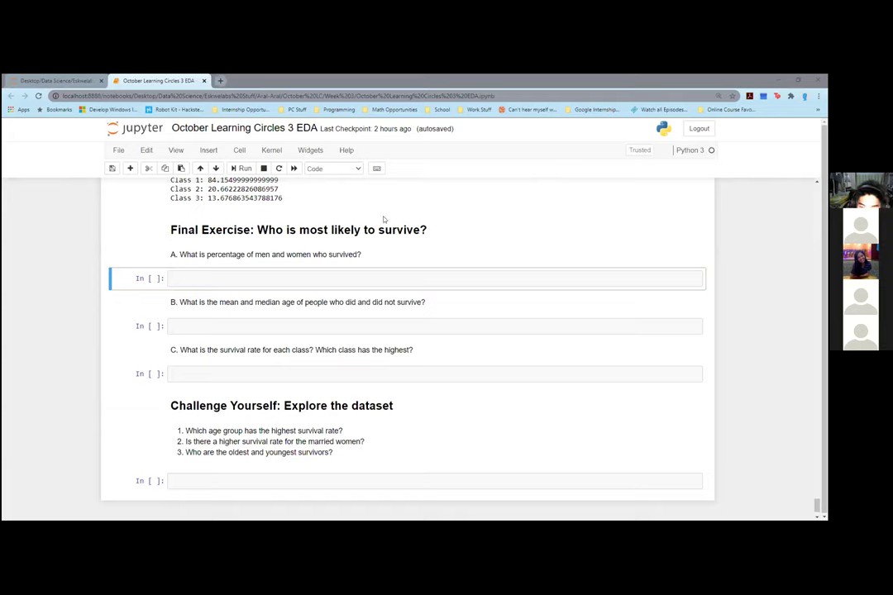
pyautogui.hotkey('alt', 'Tab')
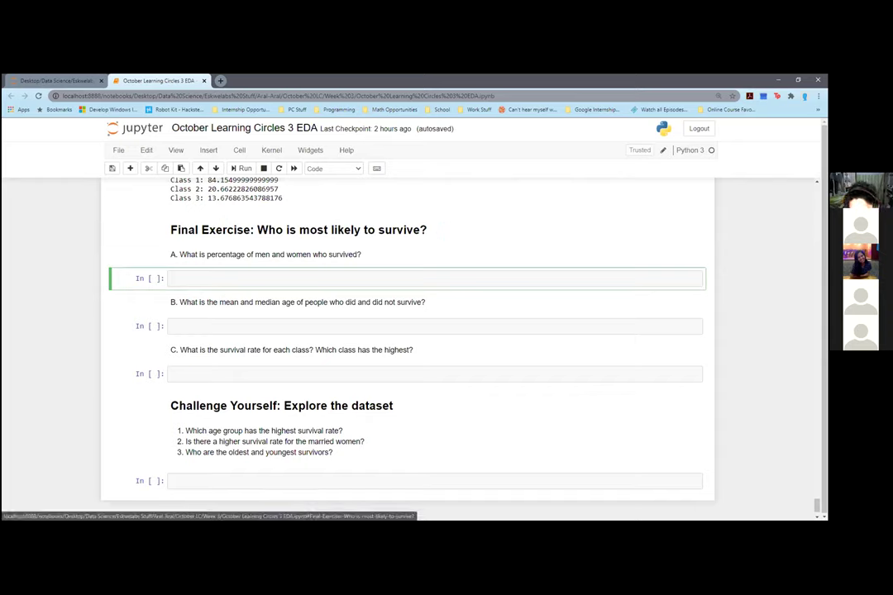
pyautogui.hotkey('alt', 'Tab')
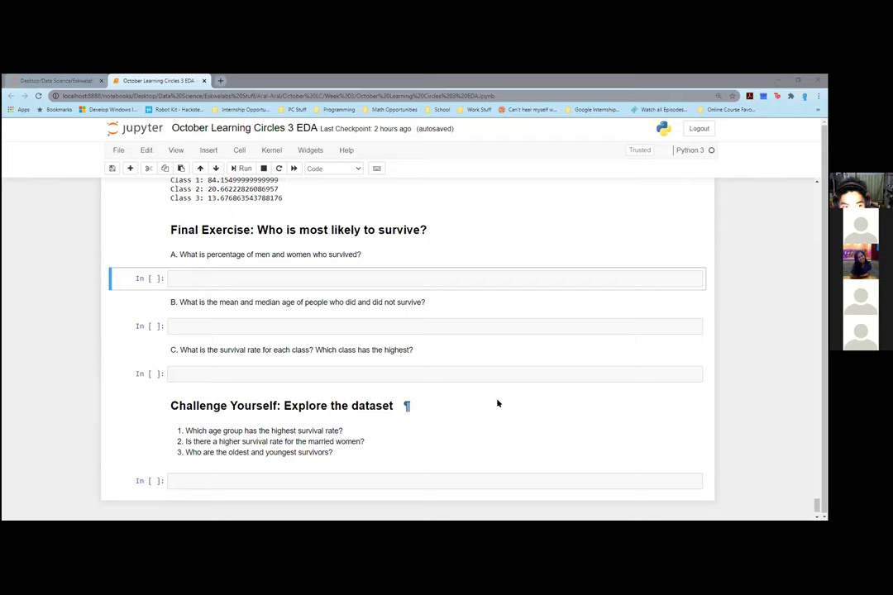
pyautogui.scroll(1, 460, 405)
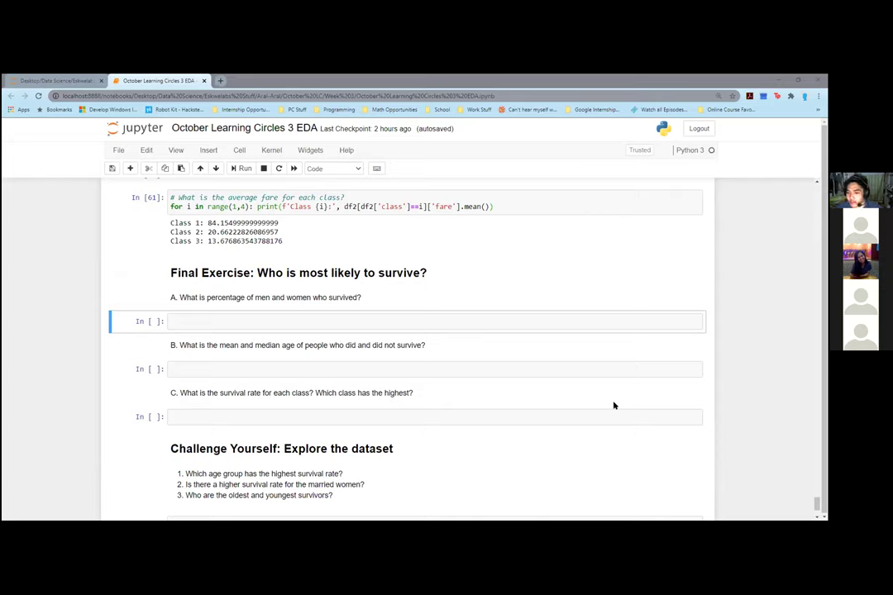
pyautogui.click(582, 351)
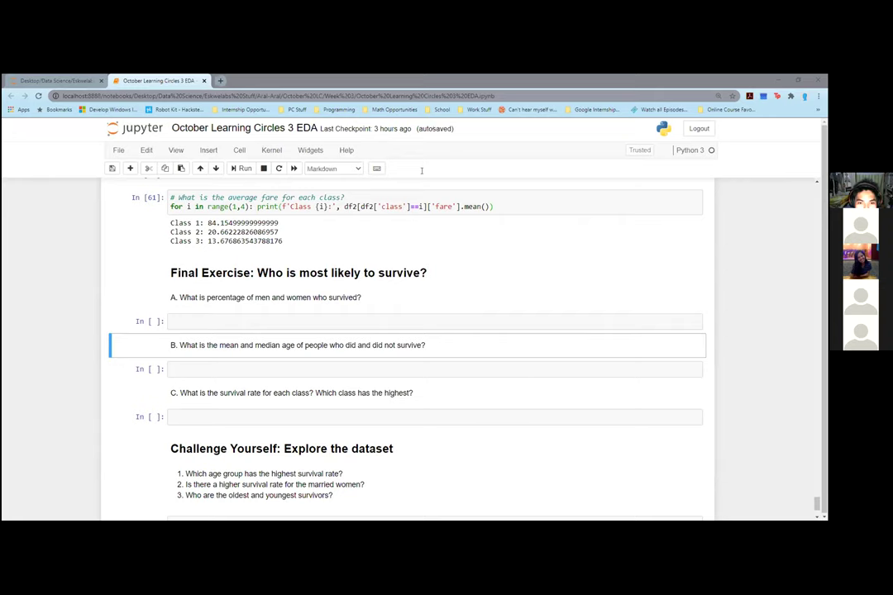
pyautogui.scroll(-1, 490, 361)
pyautogui.scroll(3, 490, 361)
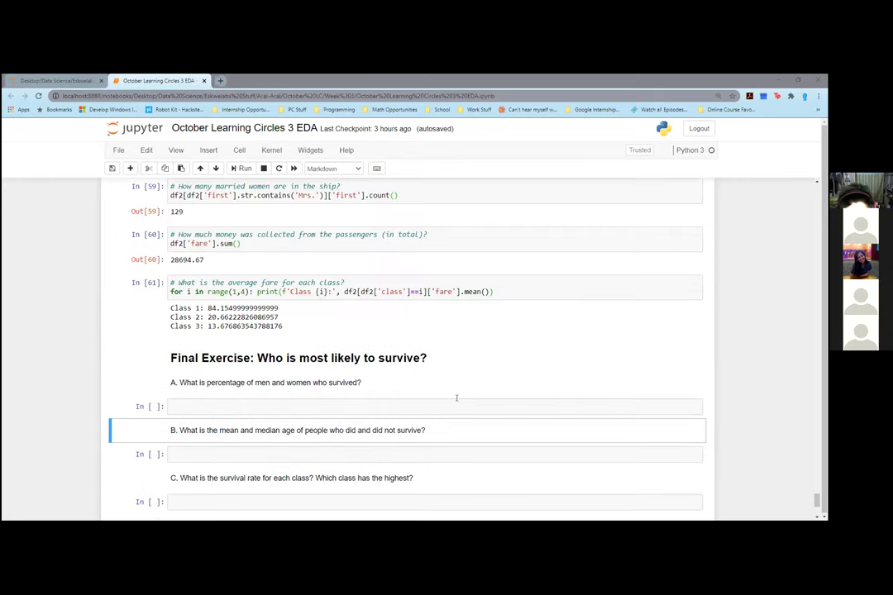
pyautogui.click(496, 392)
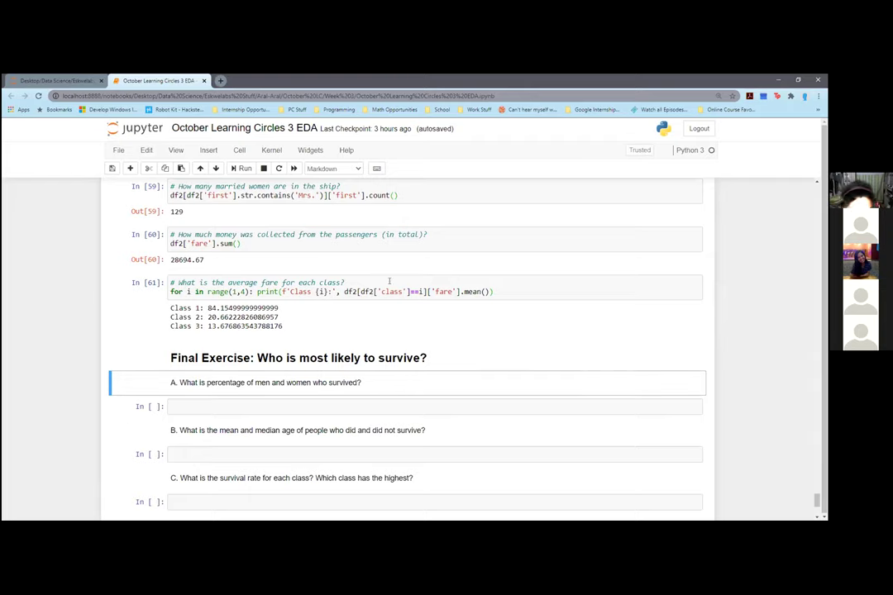
pyautogui.click(140, 395)
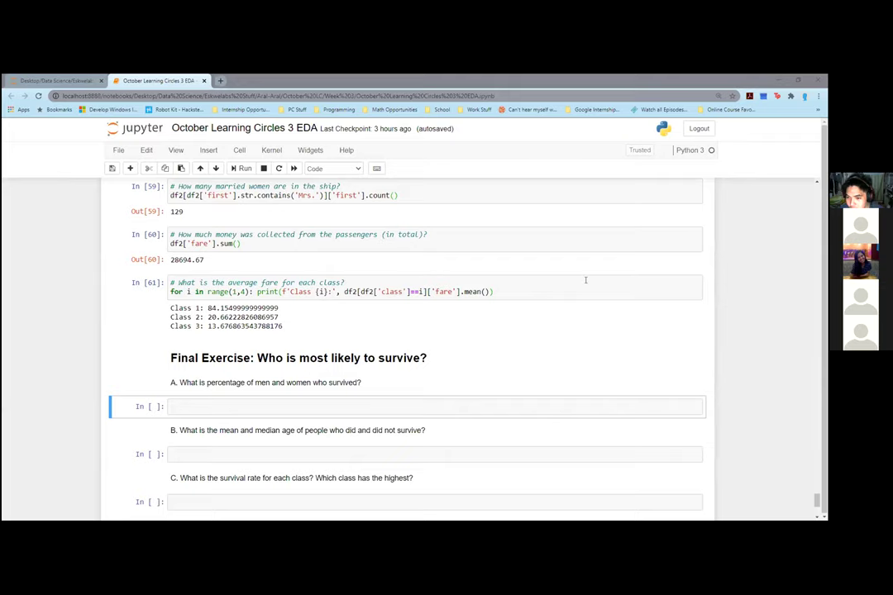
pyautogui.click(256, 402)
pyautogui.scroll(-1, 319, 393)
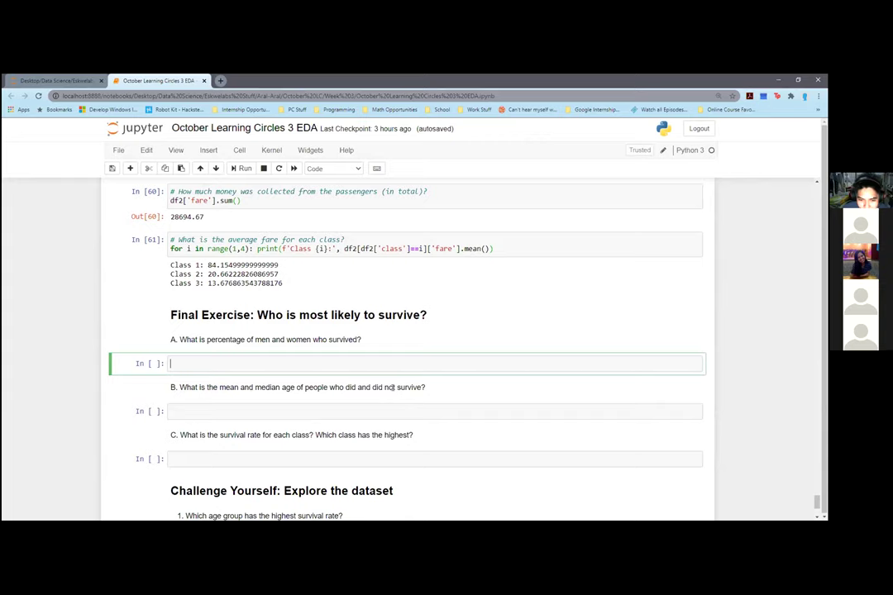
pyautogui.write('mal')
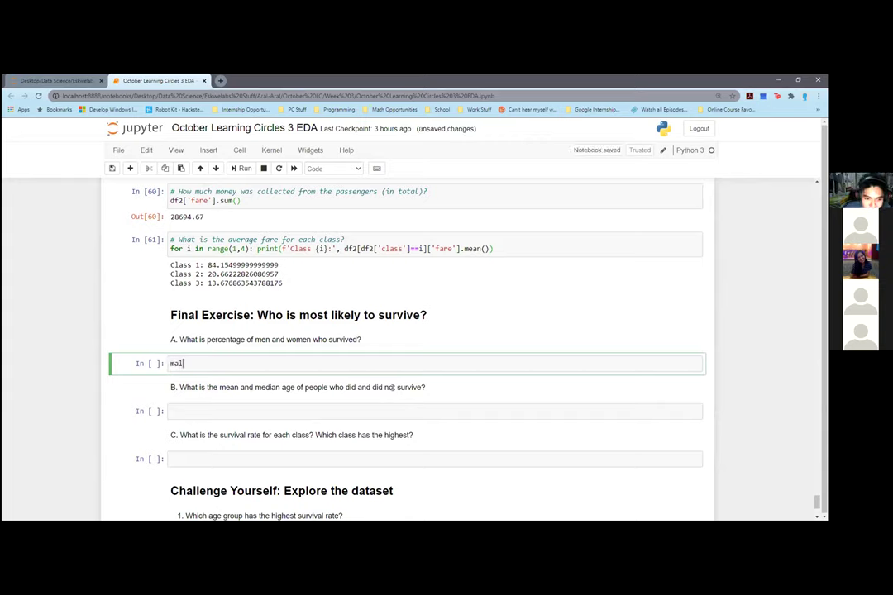
pyautogui.press('BackSpace')
pyautogui.press('BackSpace')
pyautogui.press('BackSpace')
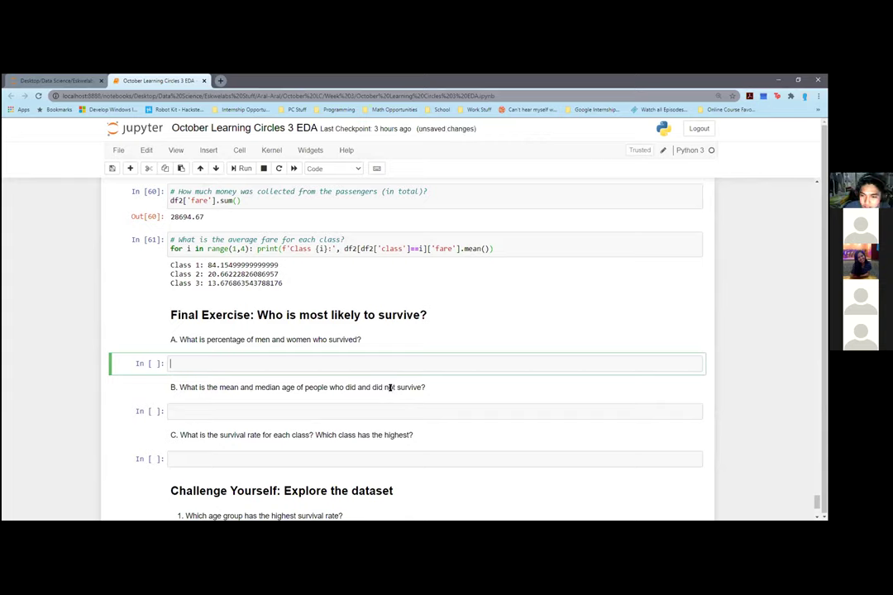
# Step: In question A's answer cell, define male and female as survivors of gender 'M' and 'F' divided by all df2 rows of that gender, times 100
pyautogui.hotkey('alt', 'Tab')
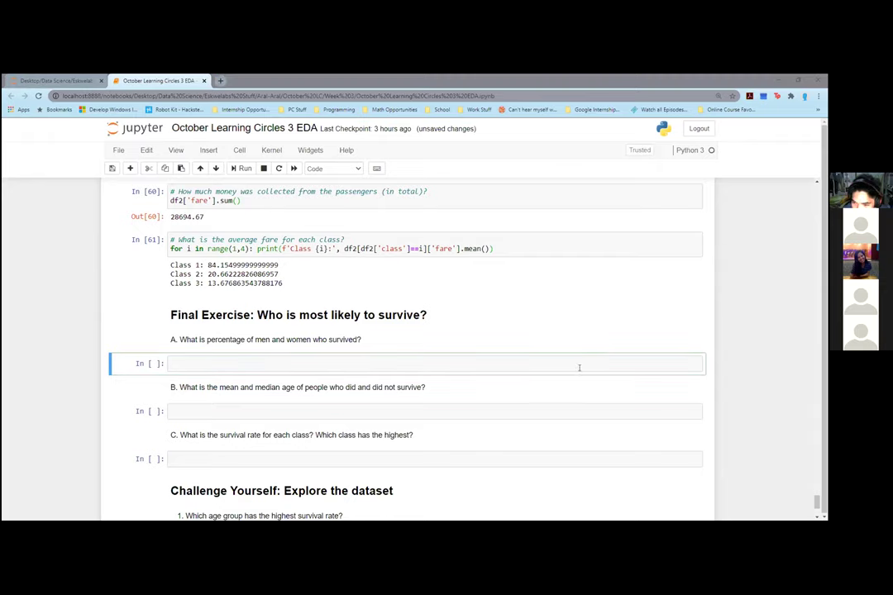
pyautogui.click(342, 364)
pyautogui.write('male = df2[((df2[\'survived\']==\'yes\') & (df2["gender"]==\'M\'))]["gender"].count()/len(df2[df2["gender"]==\'M\']) *100 female = df2[((df2[\'survived\']==\'yes\') & (df2["gender"]==\'F\'))]["gender"].count()/len(df2[df2["gender"]==\'F\'])*100')
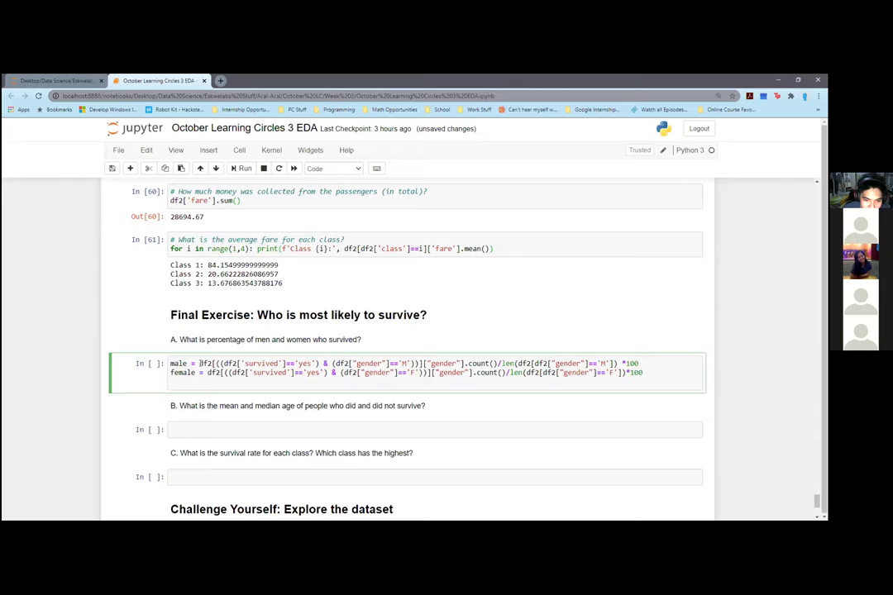
pyautogui.press('BackSpace')
pyautogui.hotkey('alt', 'Tab')
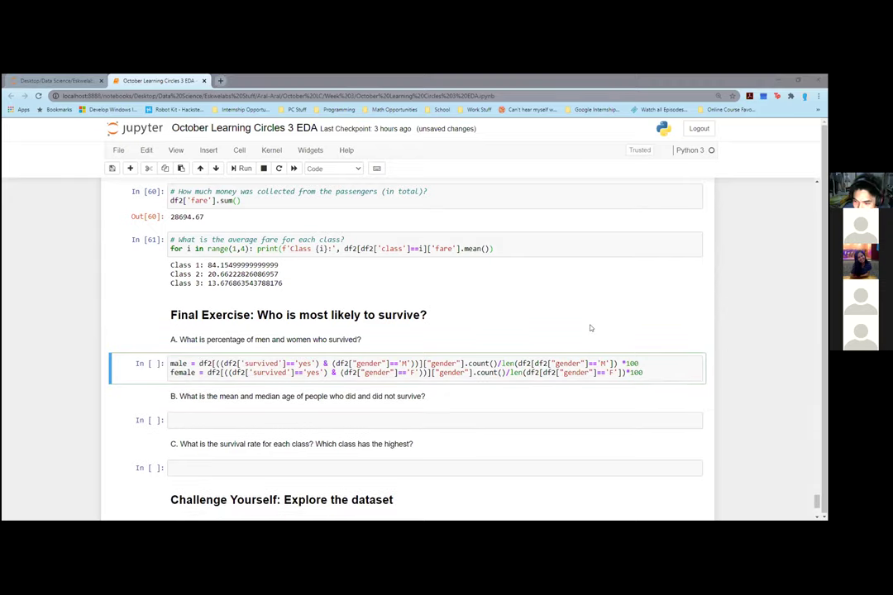
# Step: Add print(male, female) below the two survival formulas, separated by a blank line, and run the cell
pyautogui.click(663, 359)
pyautogui.press('Return')
pyautogui.press('Return')
pyautogui.write('p')
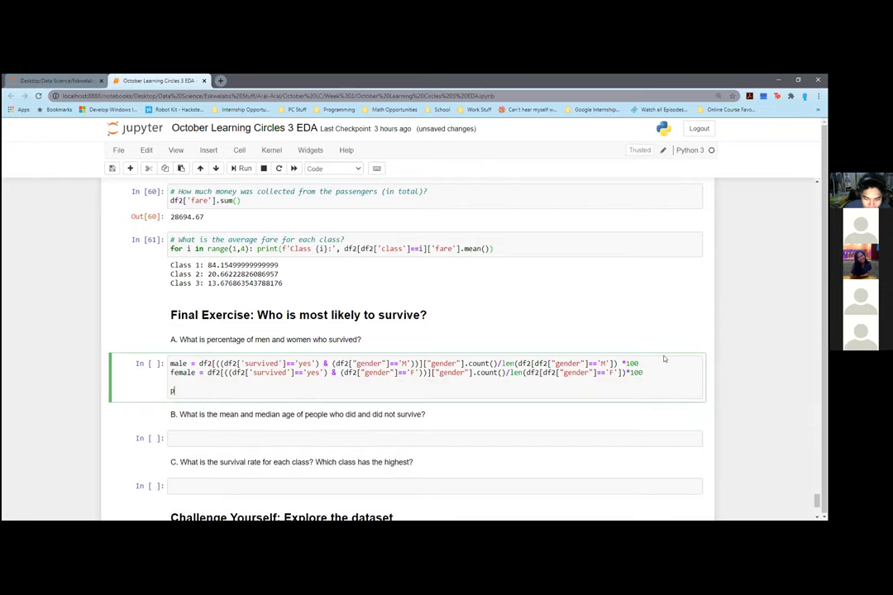
pyautogui.write('rint(male, f')
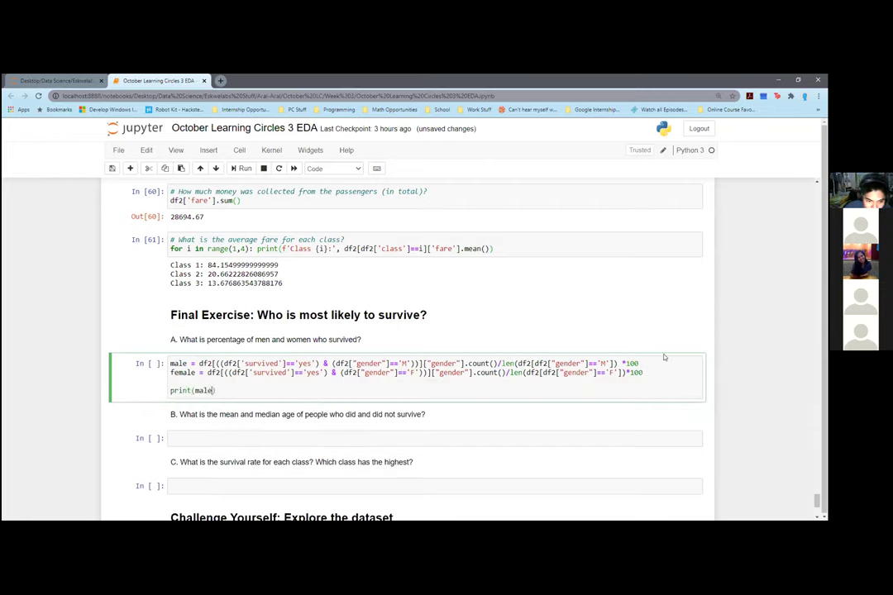
pyautogui.press('BackSpace')
pyautogui.press('BackSpace')
pyautogui.write('female')
pyautogui.hotkey('shift', 'Return')
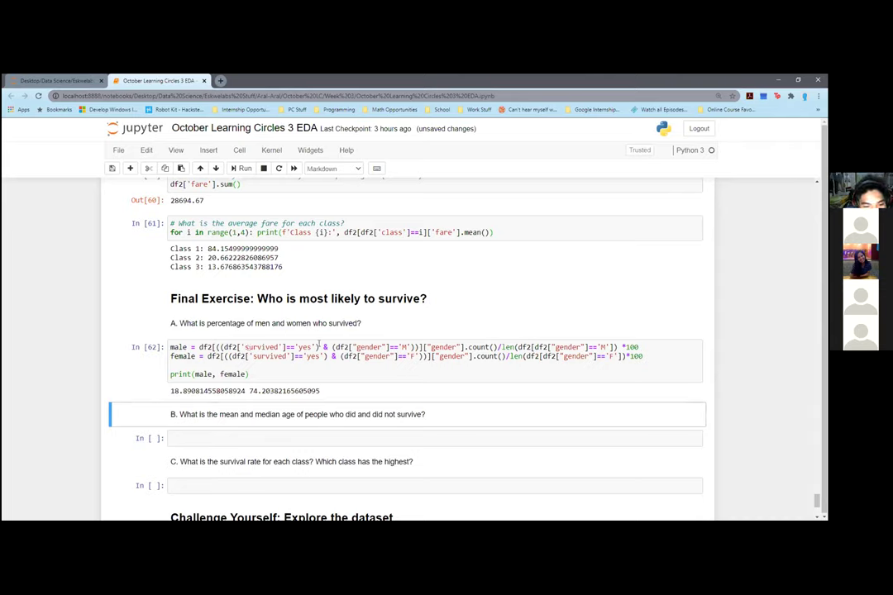
# Step: Examine the male survival formula's filter conditions, its gender count and the len() divisor for all male passengers
pyautogui.click(332, 347)
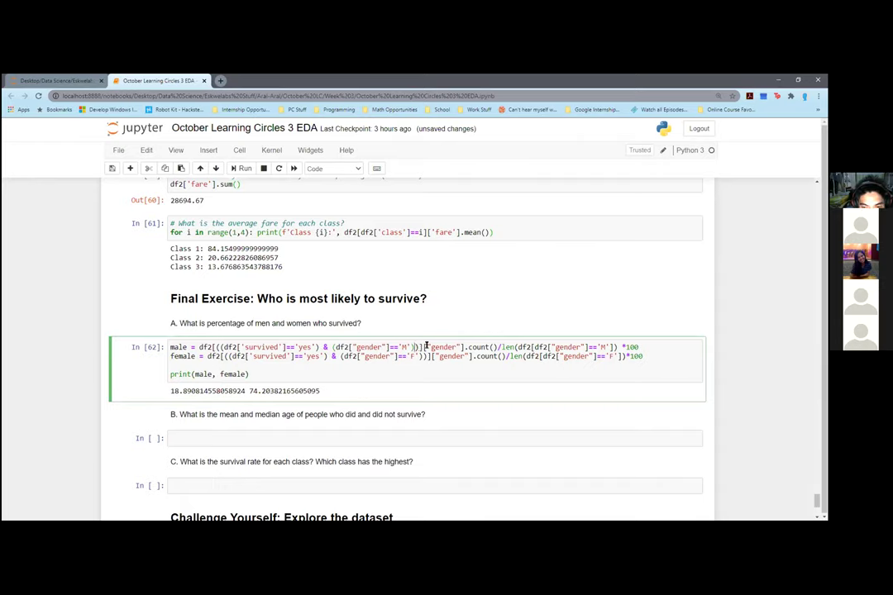
pyautogui.moveTo(420, 347); pyautogui.dragTo(462, 347)
pyautogui.click(468, 347)
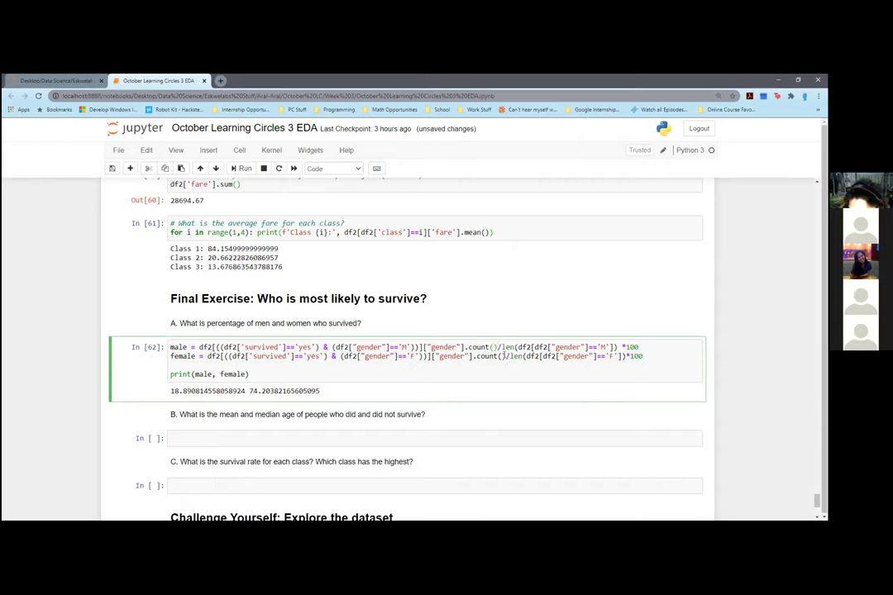
pyautogui.click(496, 347)
pyautogui.moveTo(200, 347); pyautogui.dragTo(618, 348)
pyautogui.click(497, 347)
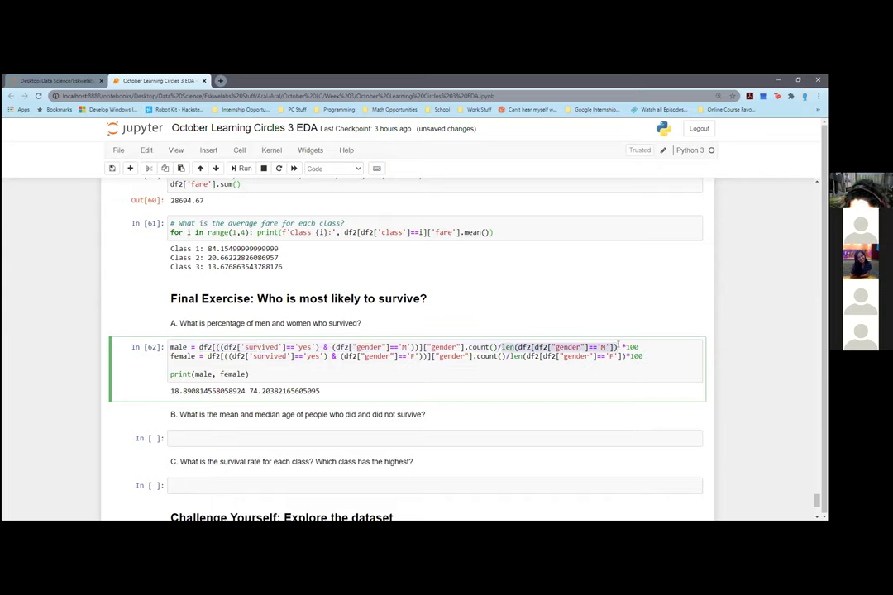
pyautogui.click(617, 347)
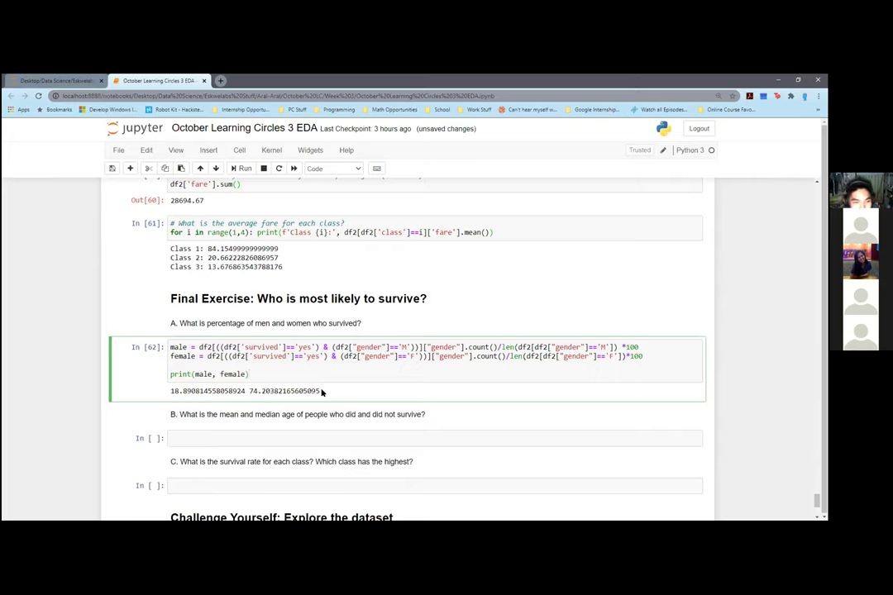
# Step: Look back over the earlier gender and survival cells and return to question B's empty answer cell
pyautogui.scroll(3, 321, 392)
pyautogui.scroll(3, 258, 411)
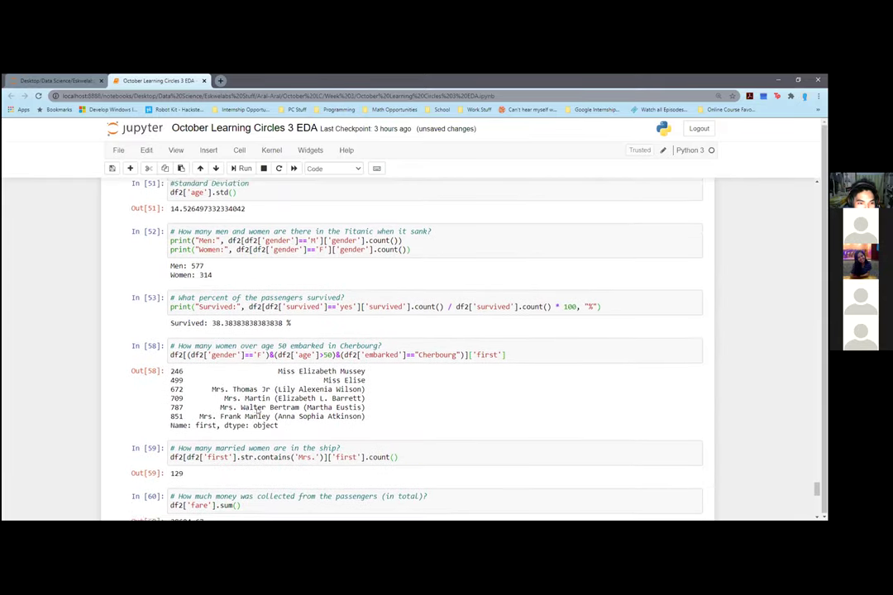
pyautogui.scroll(-5, 215, 342)
pyautogui.scroll(-5, 215, 342)
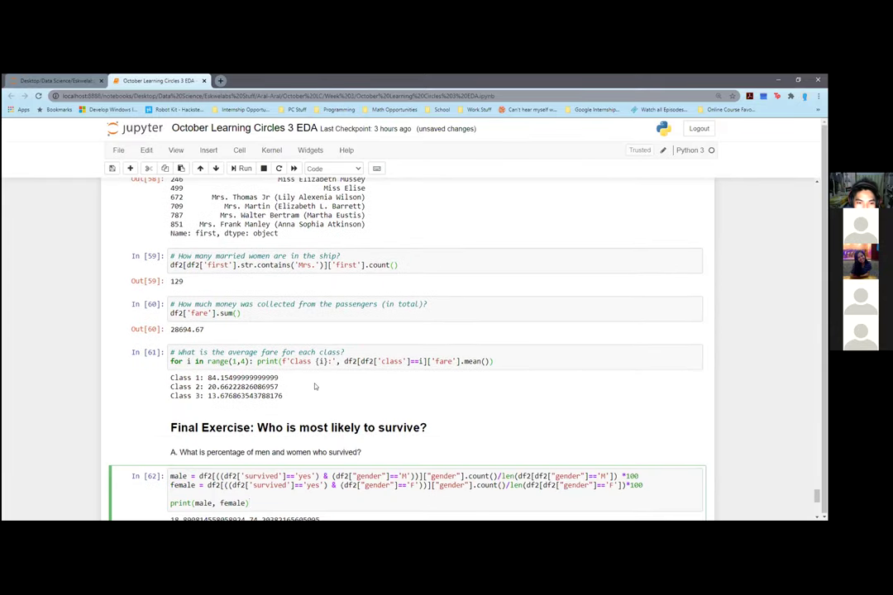
pyautogui.scroll(-2, 399, 343)
pyautogui.click(451, 328)
pyautogui.press('Down')
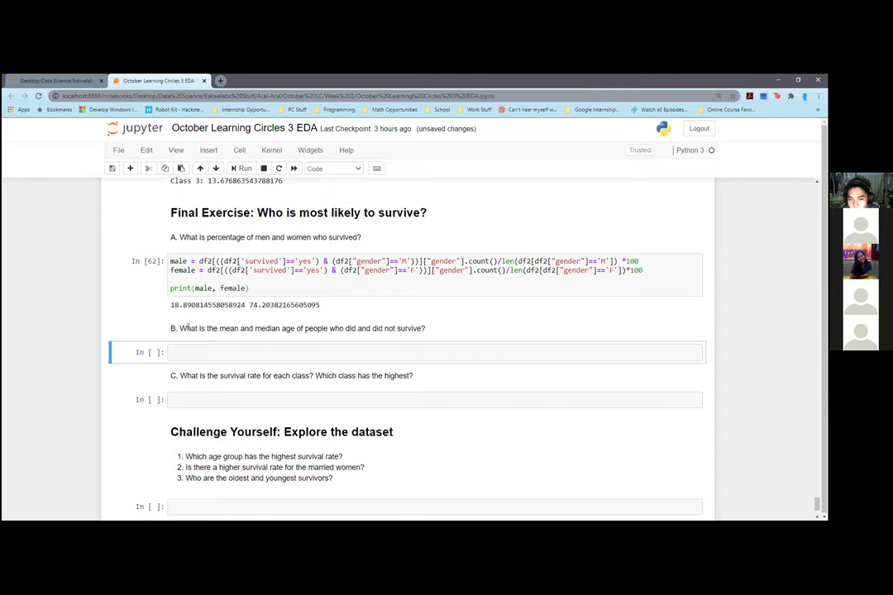
pyautogui.scroll(1, 174, 325)
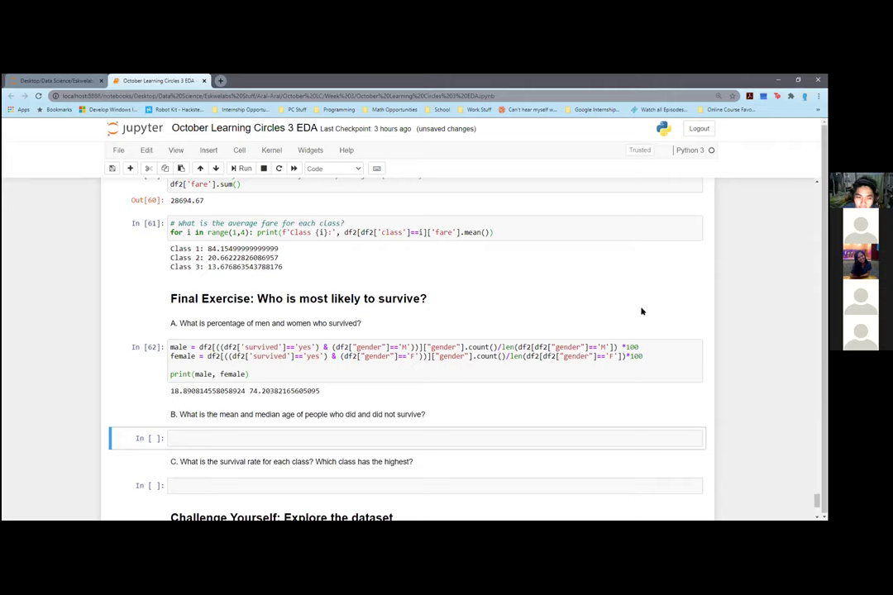
pyautogui.click(472, 422)
pyautogui.click(150, 438)
pyautogui.press('Up')
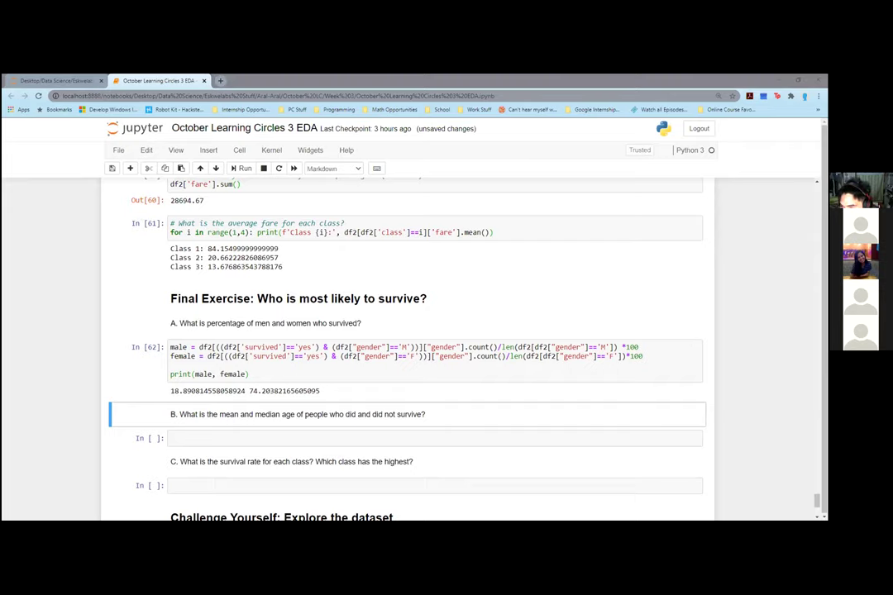
pyautogui.click(571, 298)
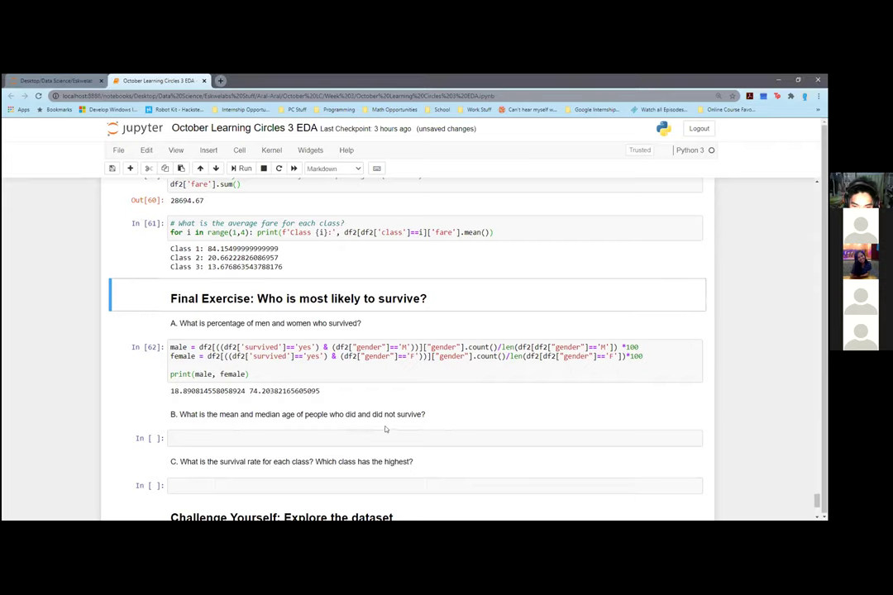
pyautogui.press('Down')
pyautogui.press('Down')
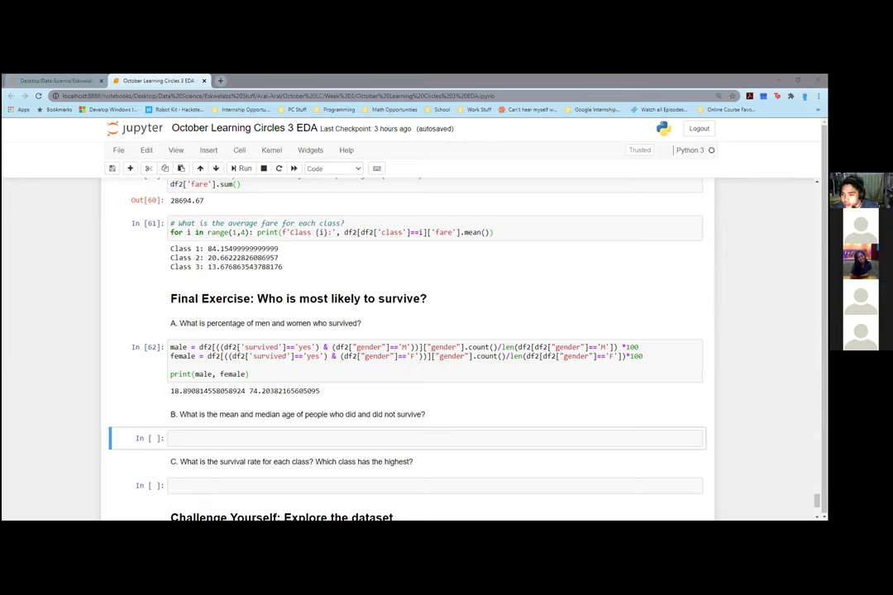
pyautogui.click(395, 411)
pyautogui.scroll(2, 235, 407)
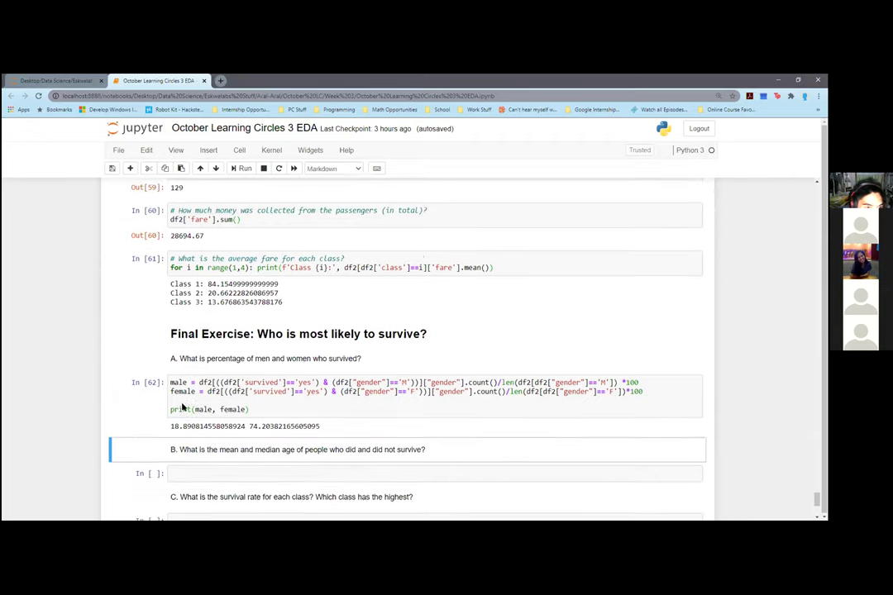
pyautogui.click(183, 407)
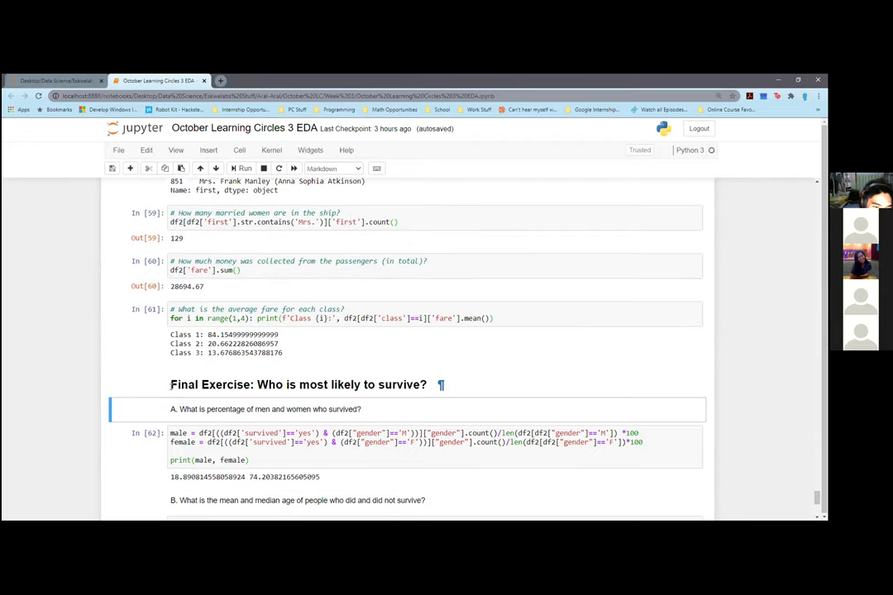
pyautogui.click(164, 394)
pyautogui.scroll(-1, 164, 395)
pyautogui.scroll(-4, 164, 394)
pyautogui.scroll(4, 438, 373)
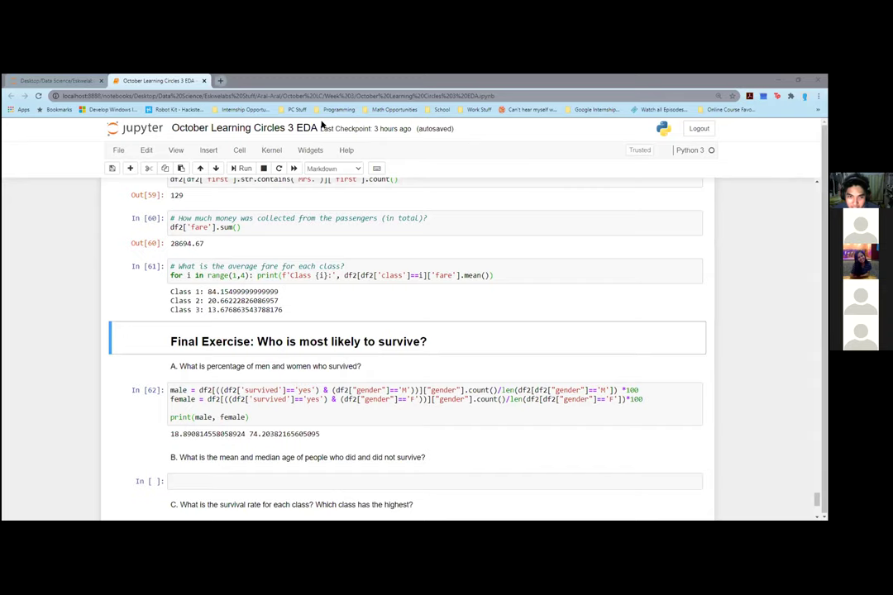
pyautogui.scroll(-1, 302, 414)
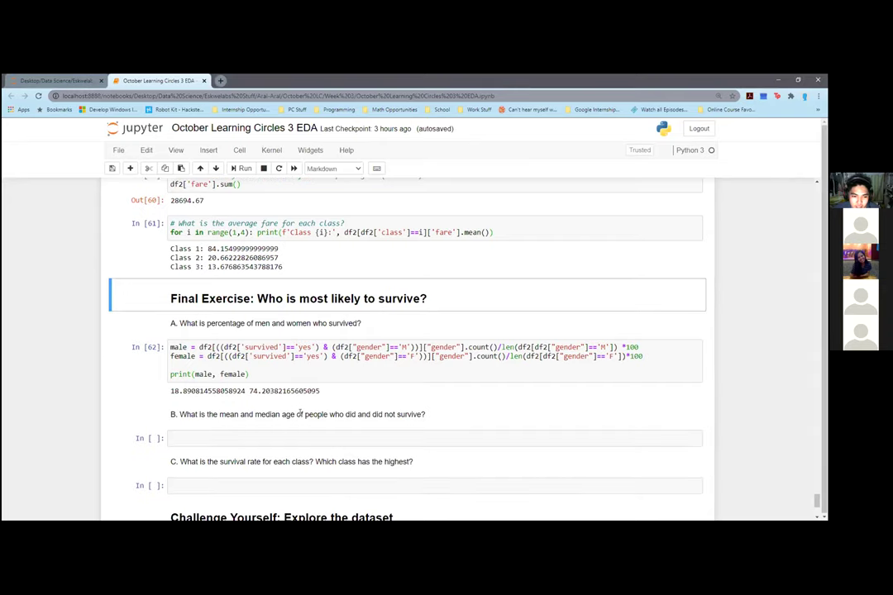
pyautogui.scroll(1, 302, 414)
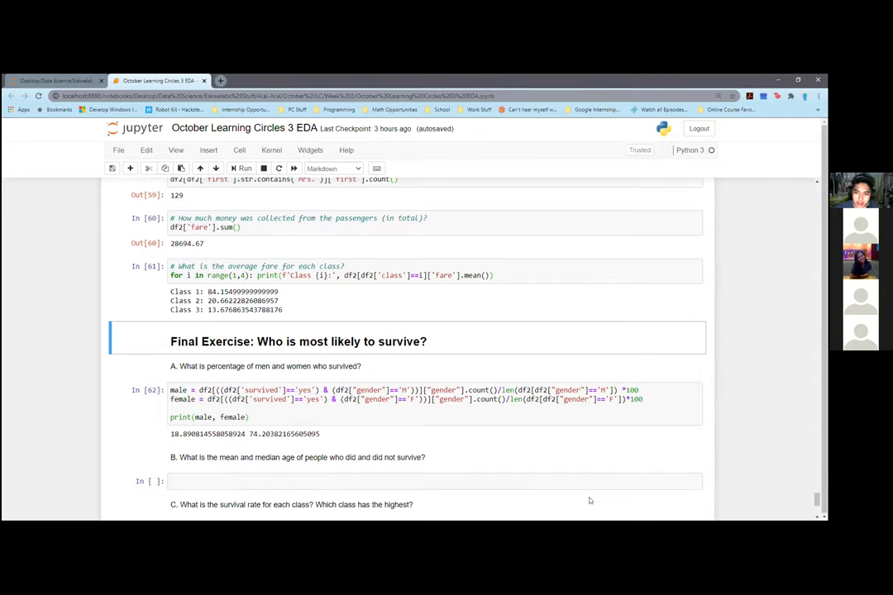